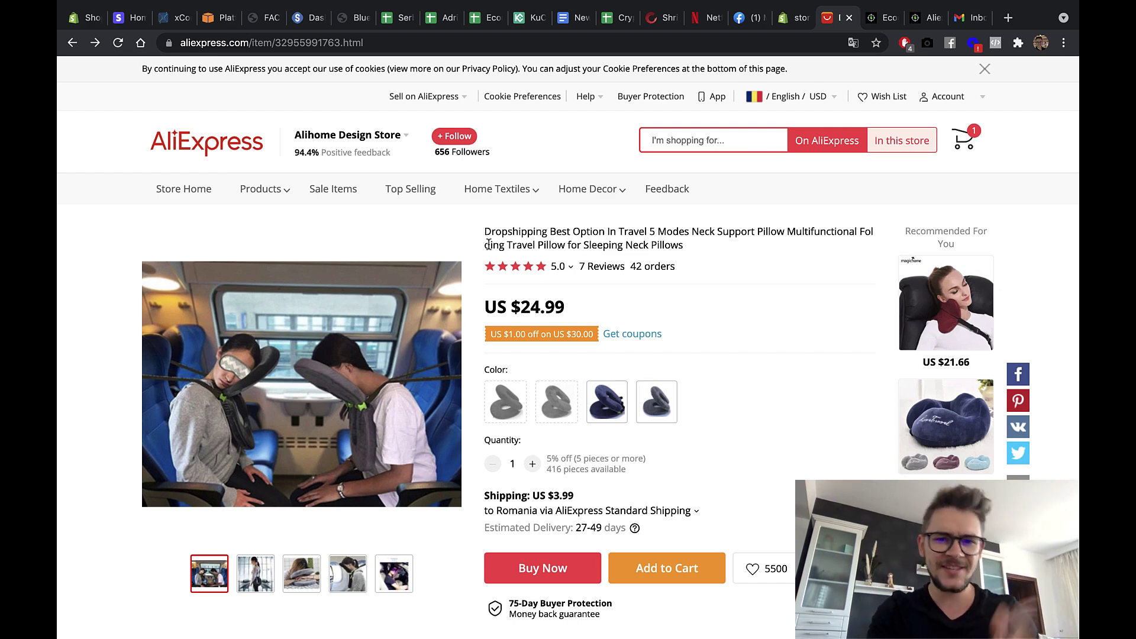
Step: Highlight the product title, then view gallery photos 2, 3, 4, 3 and the airport shot
drag(484, 232, 697, 232)
click(741, 290)
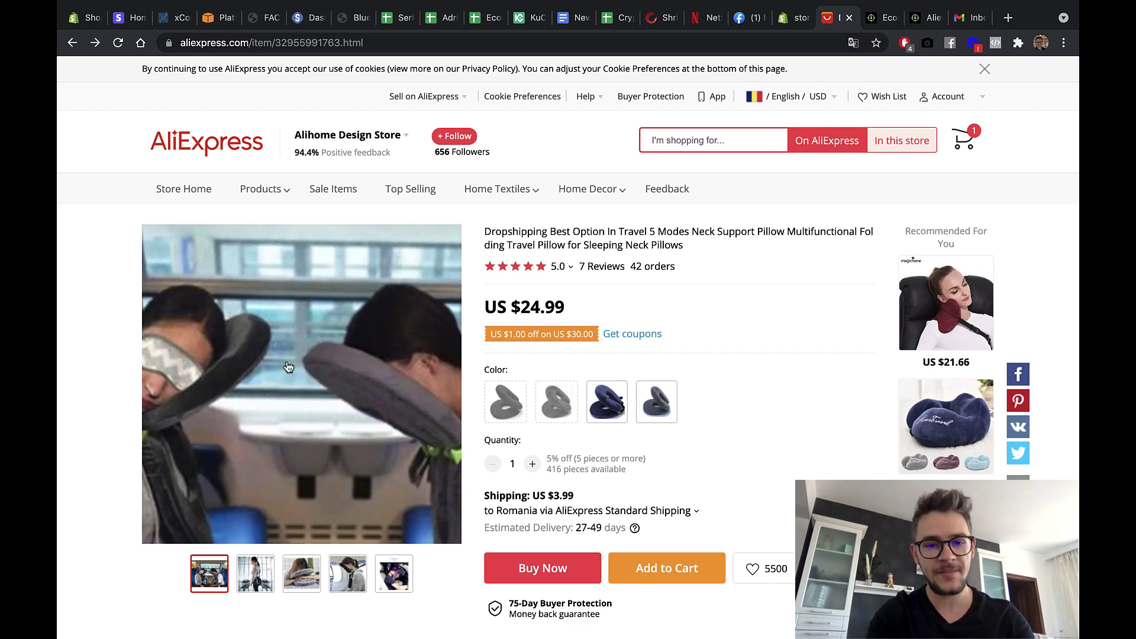
click(256, 572)
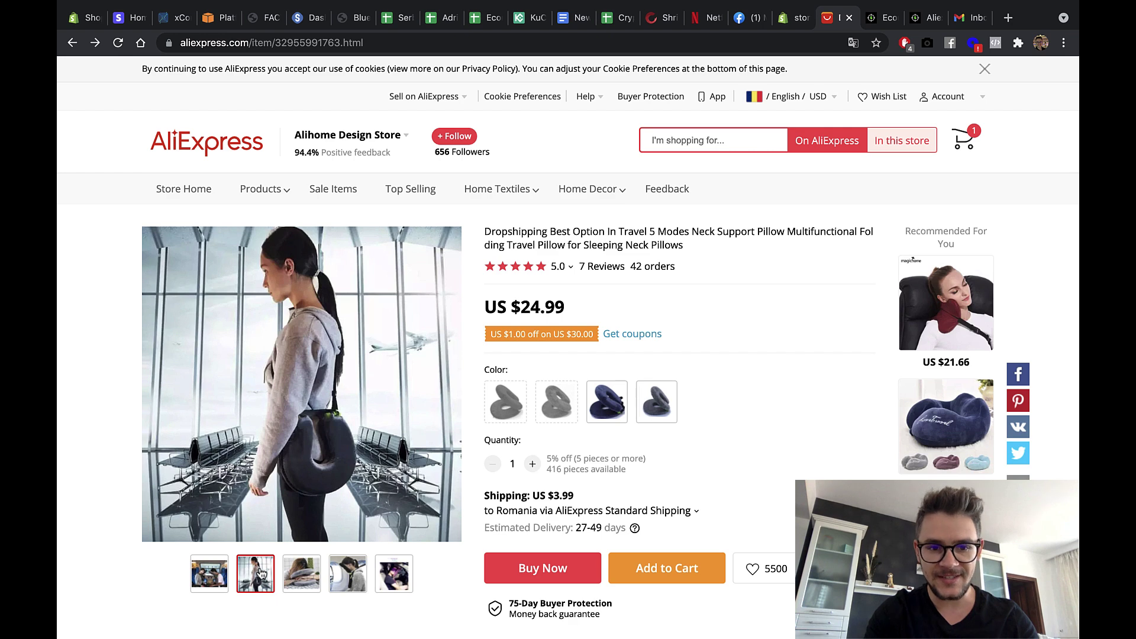
click(305, 576)
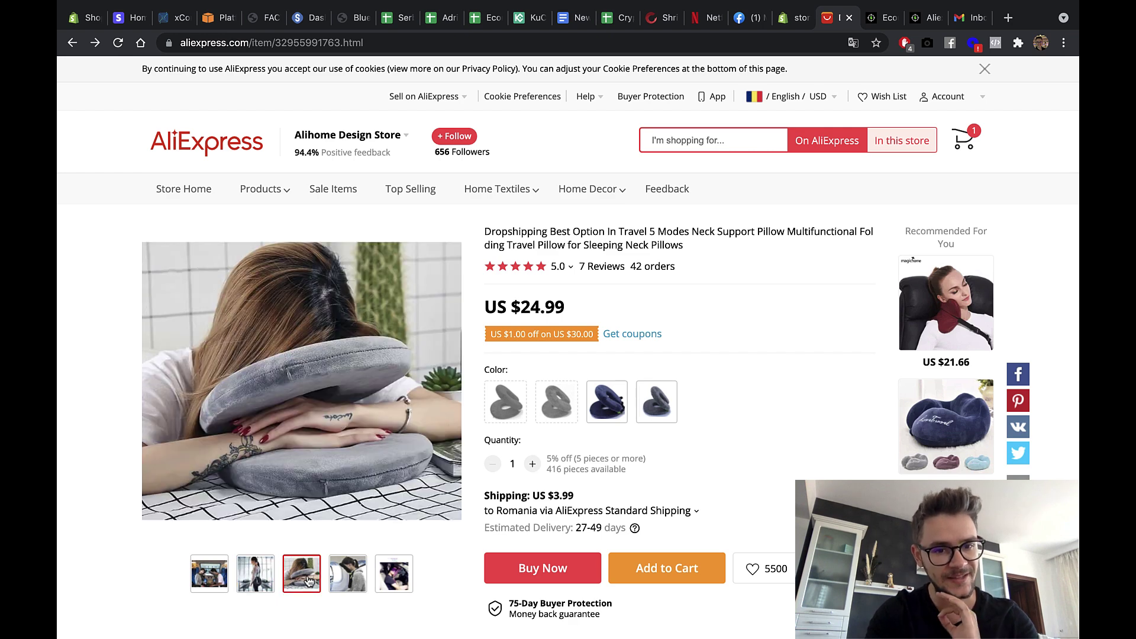
click(348, 576)
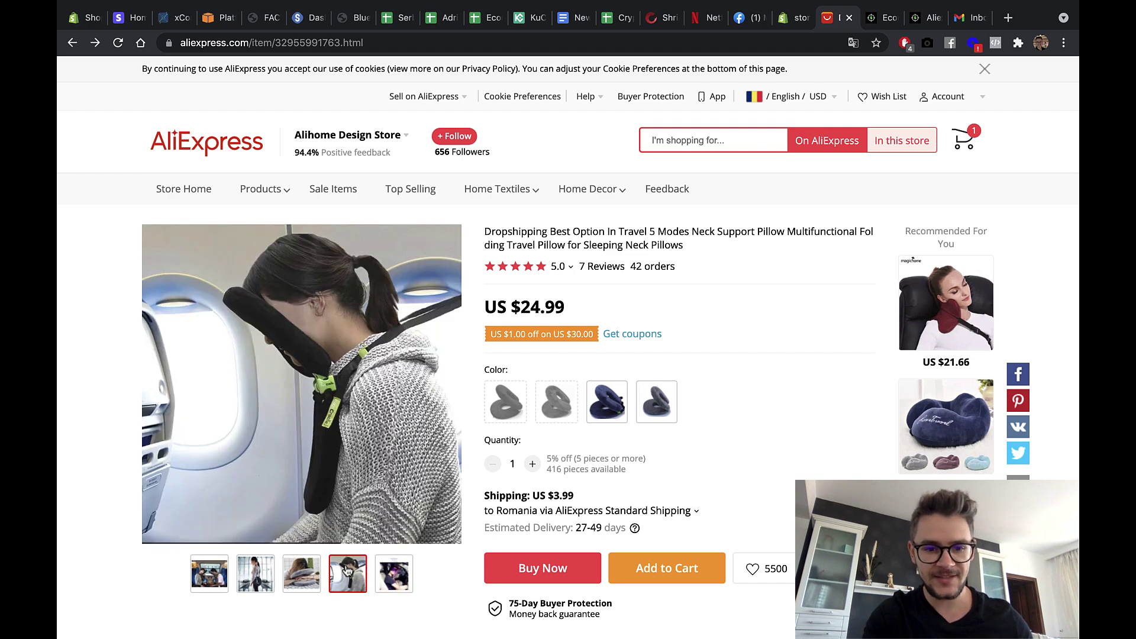
click(302, 571)
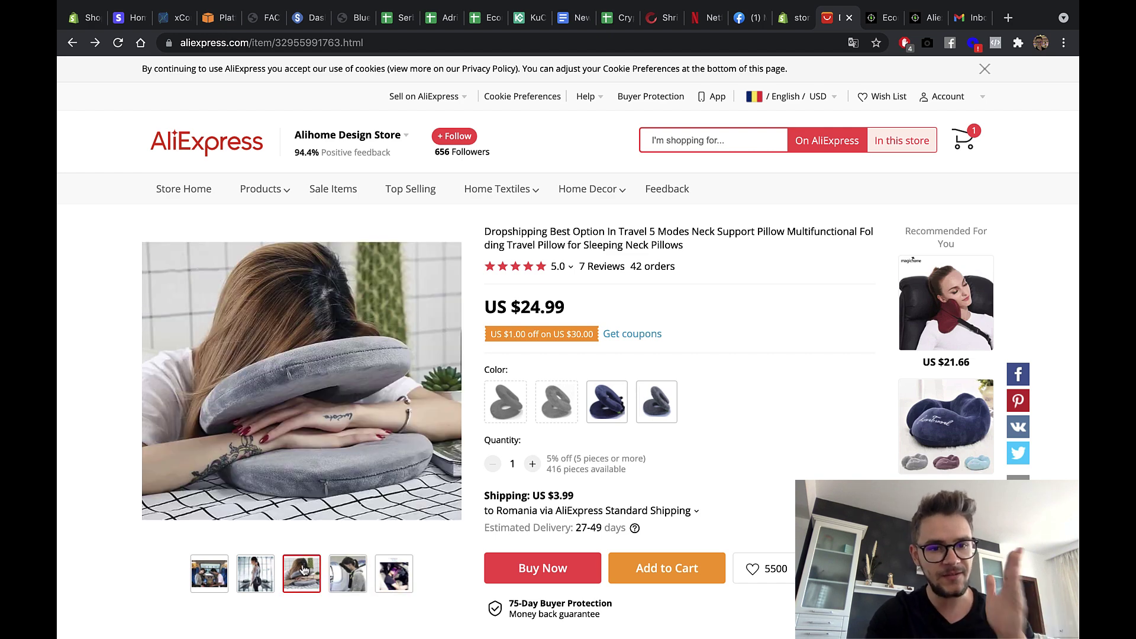
click(264, 571)
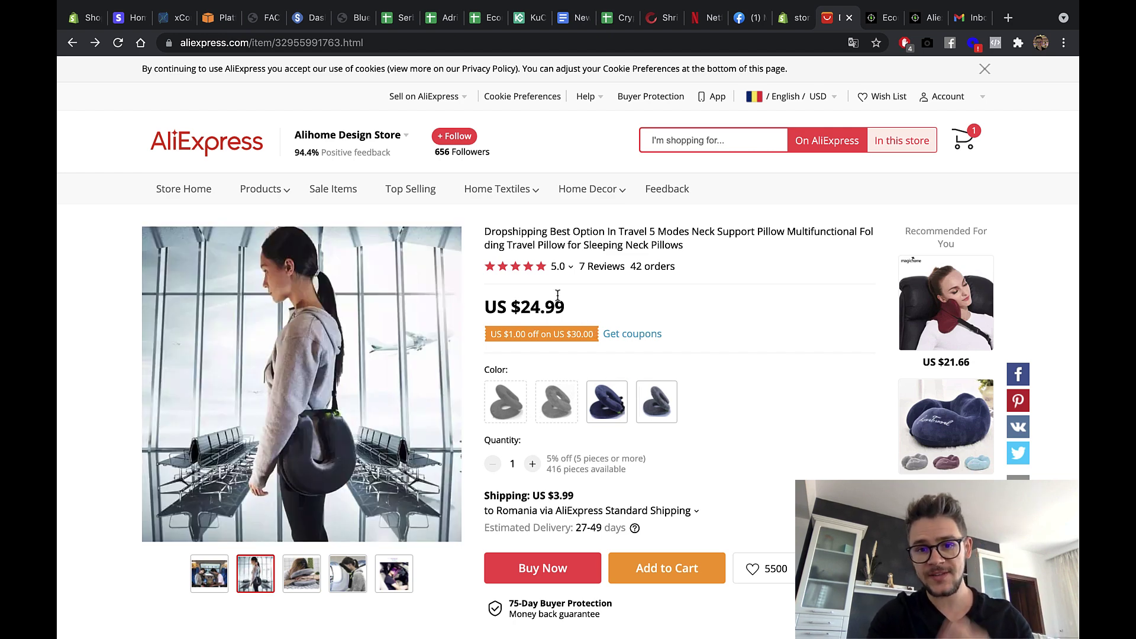
drag(584, 306, 510, 308)
drag(577, 502, 543, 500)
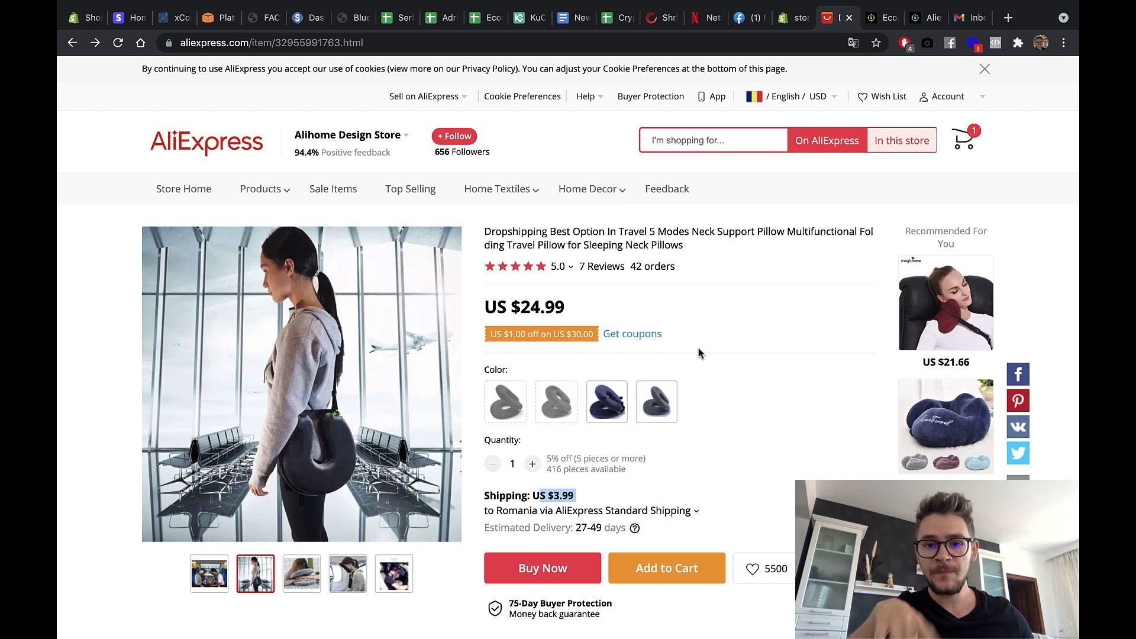
click(750, 492)
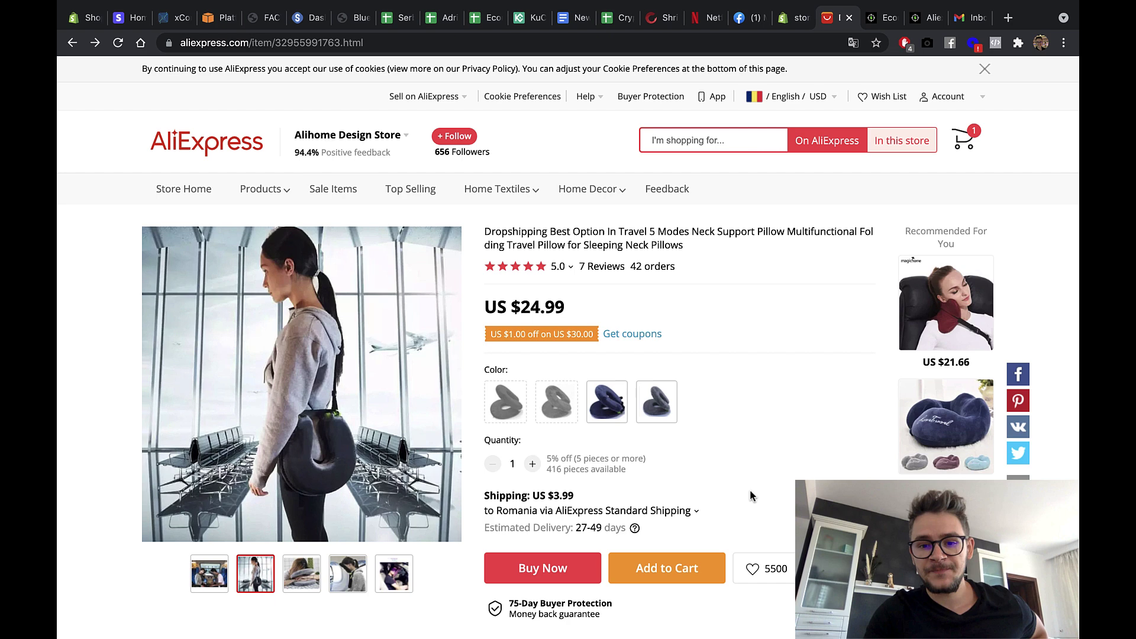
scroll(690, 477, down, 1)
scroll(691, 477, up, 1)
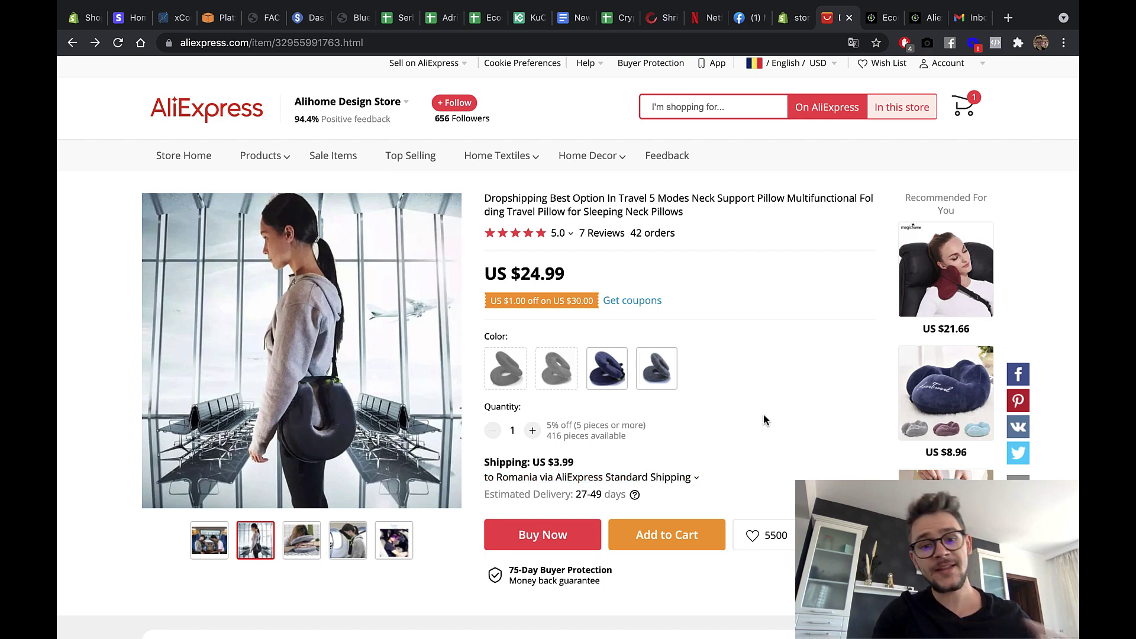
scroll(746, 409, down, 6)
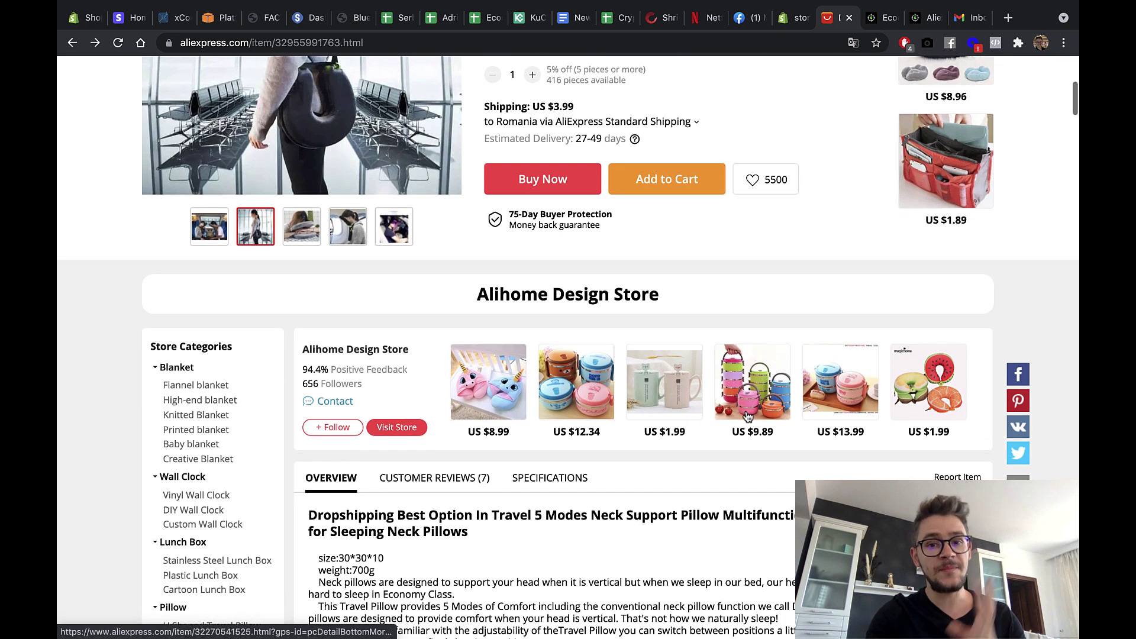
scroll(746, 415, down, 6)
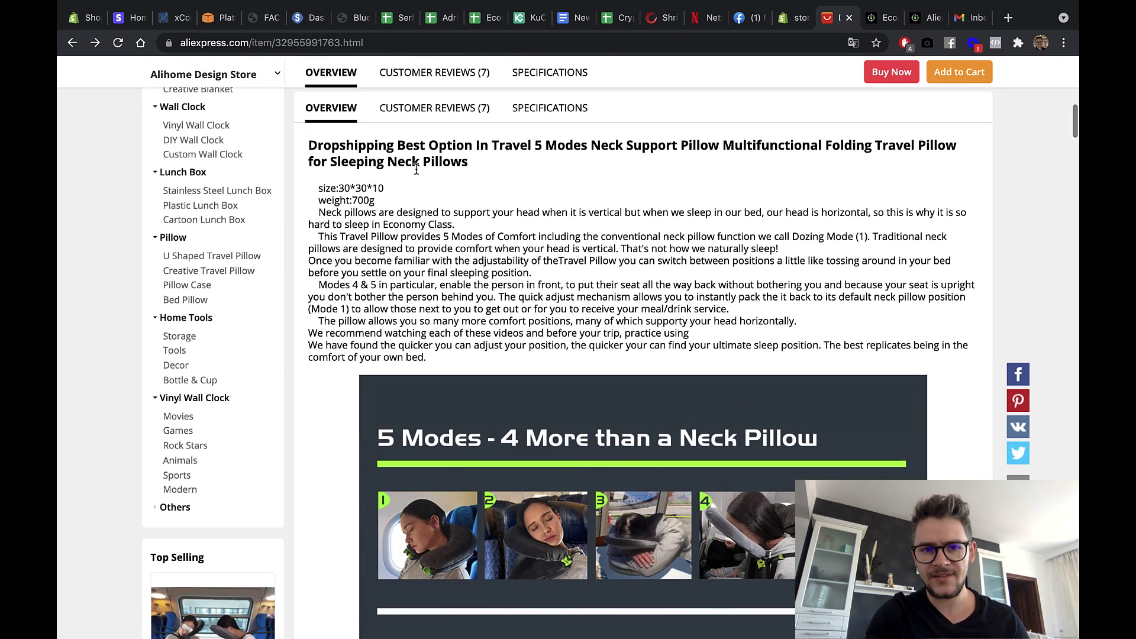
drag(336, 188, 384, 187)
click(383, 187)
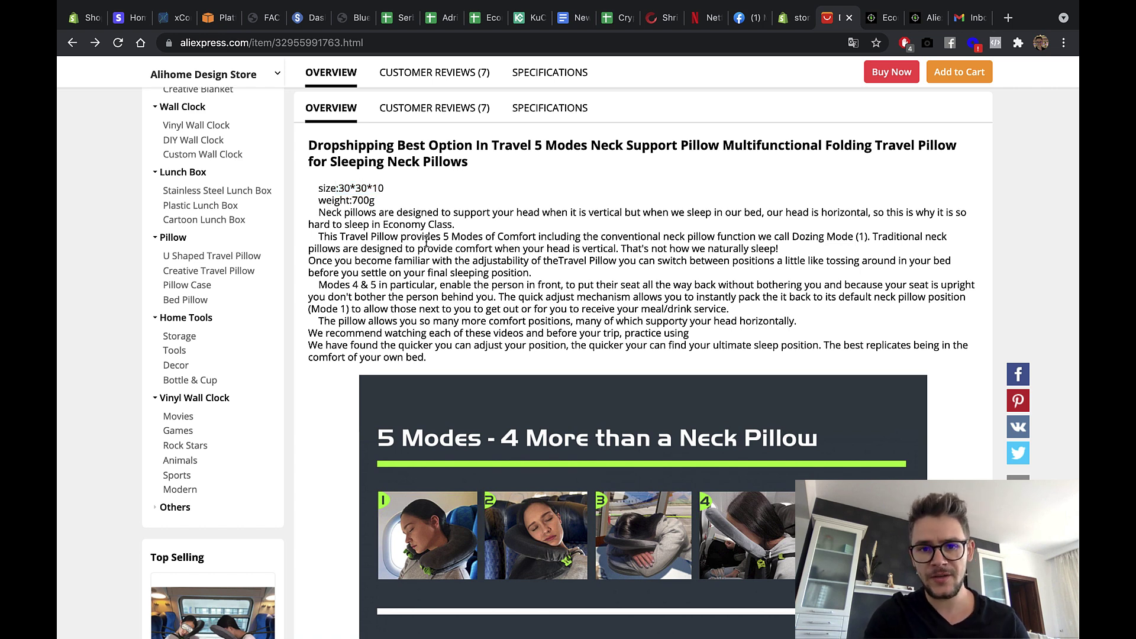
scroll(426, 241, up, 1)
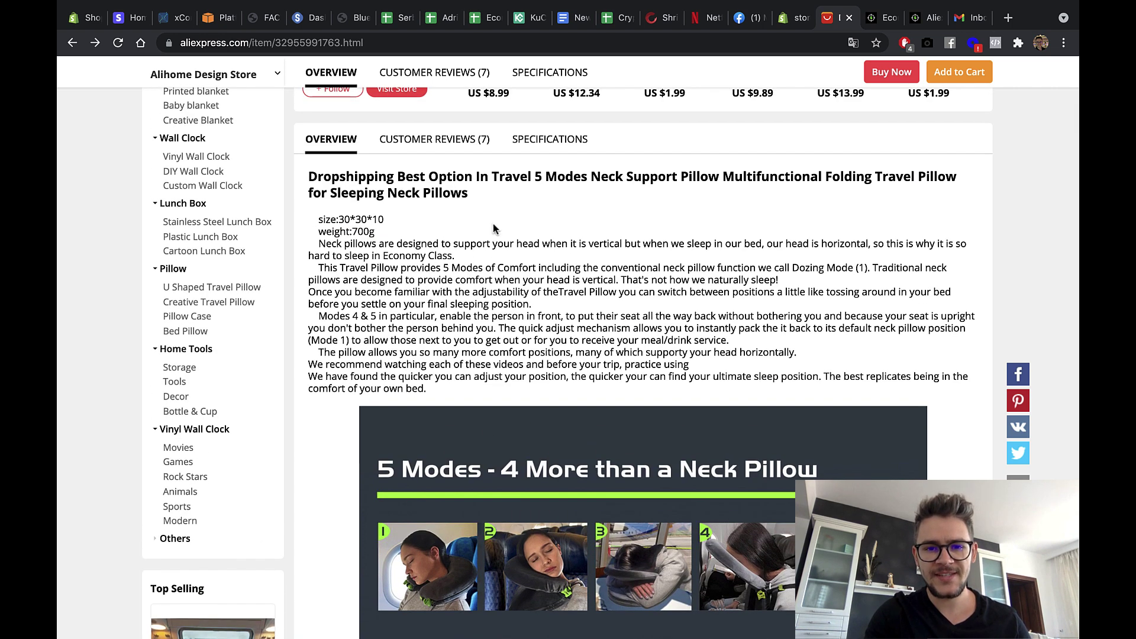
drag(393, 243, 565, 257)
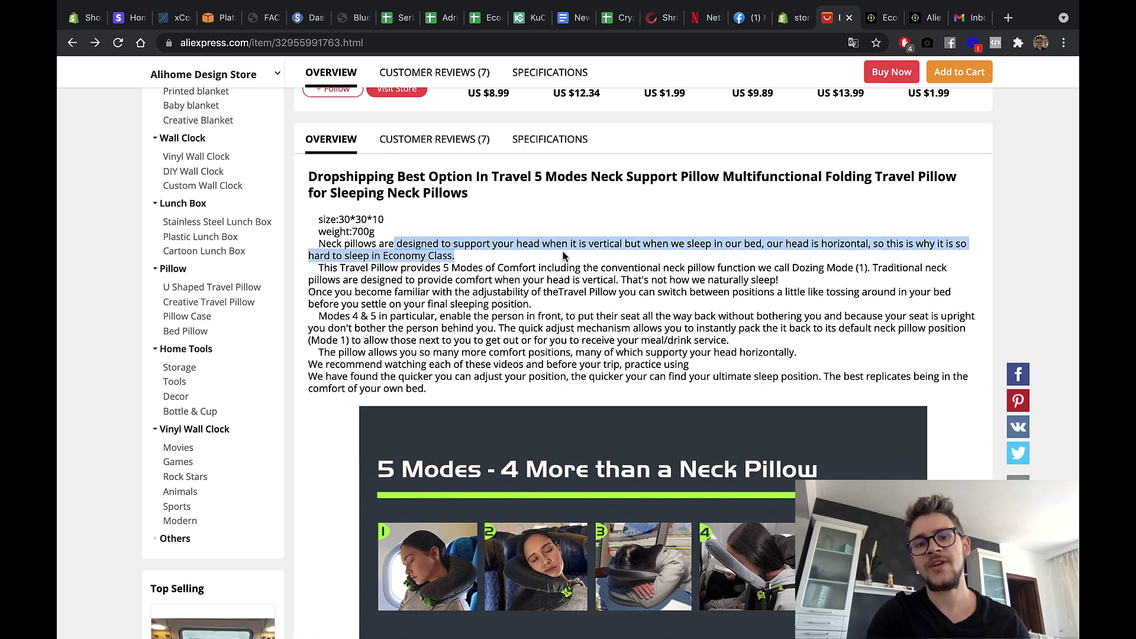
click(563, 255)
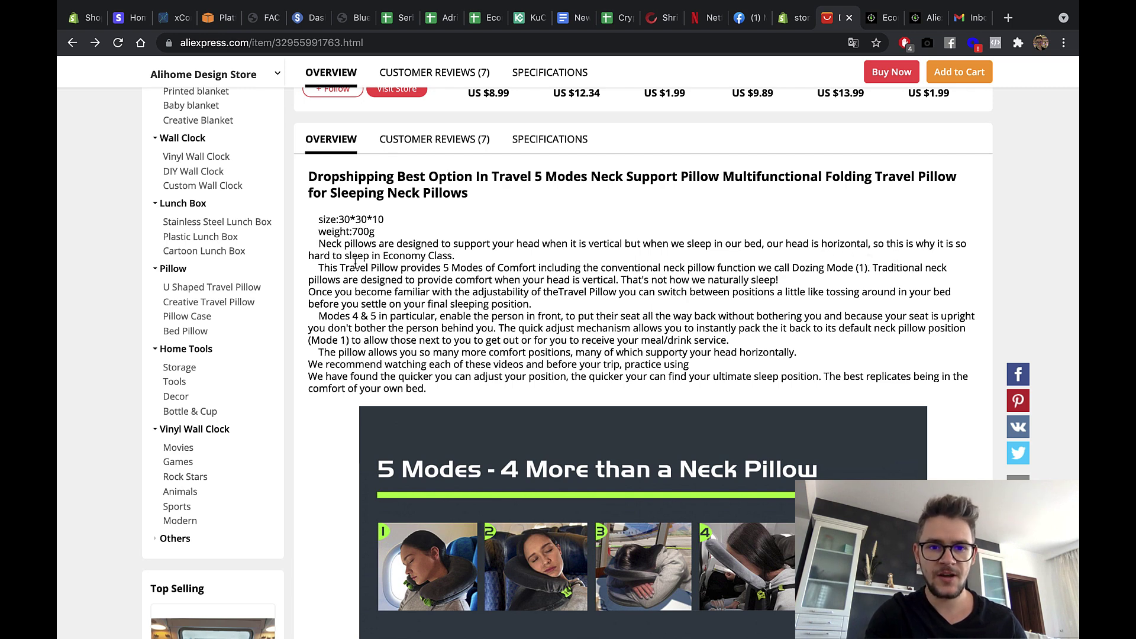
drag(383, 256, 478, 256)
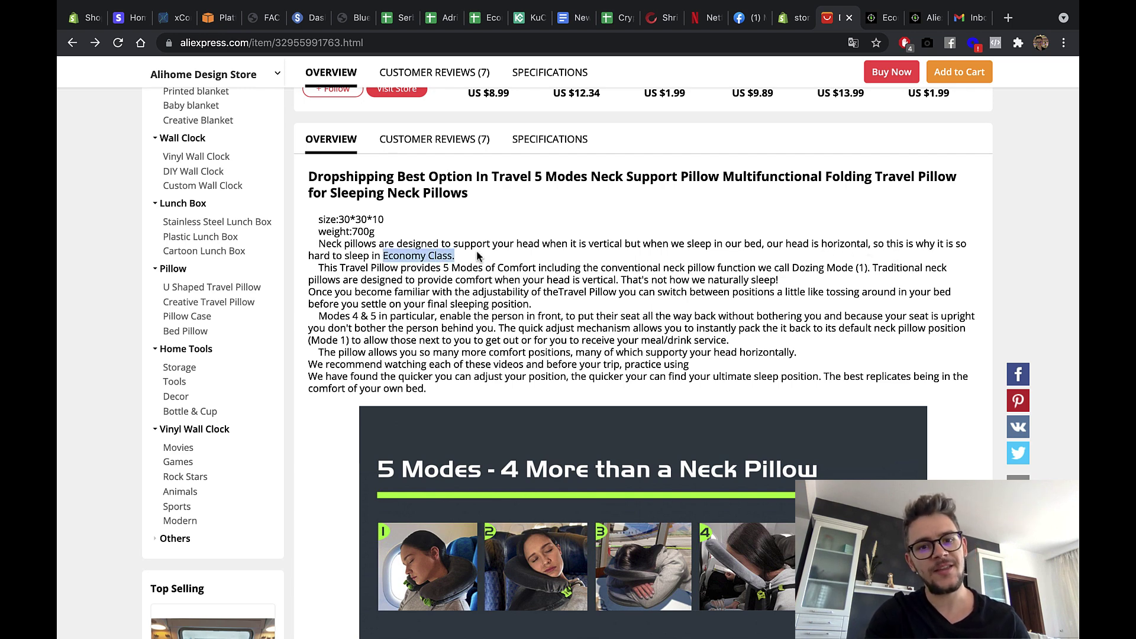
click(520, 281)
drag(459, 256, 369, 254)
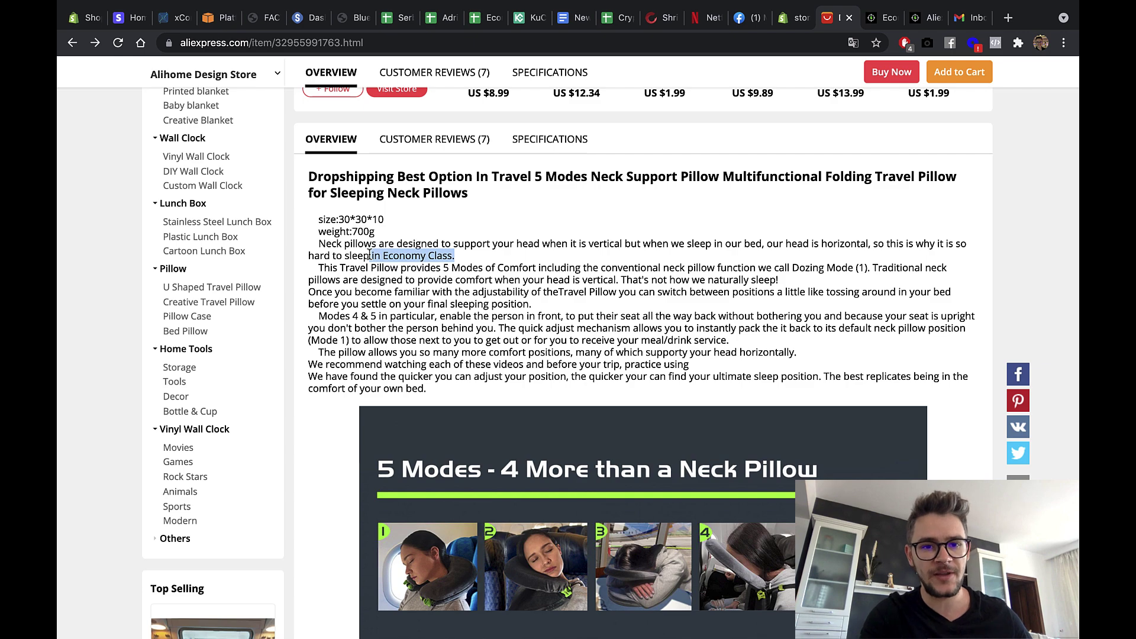
click(437, 308)
scroll(437, 309, down, 8)
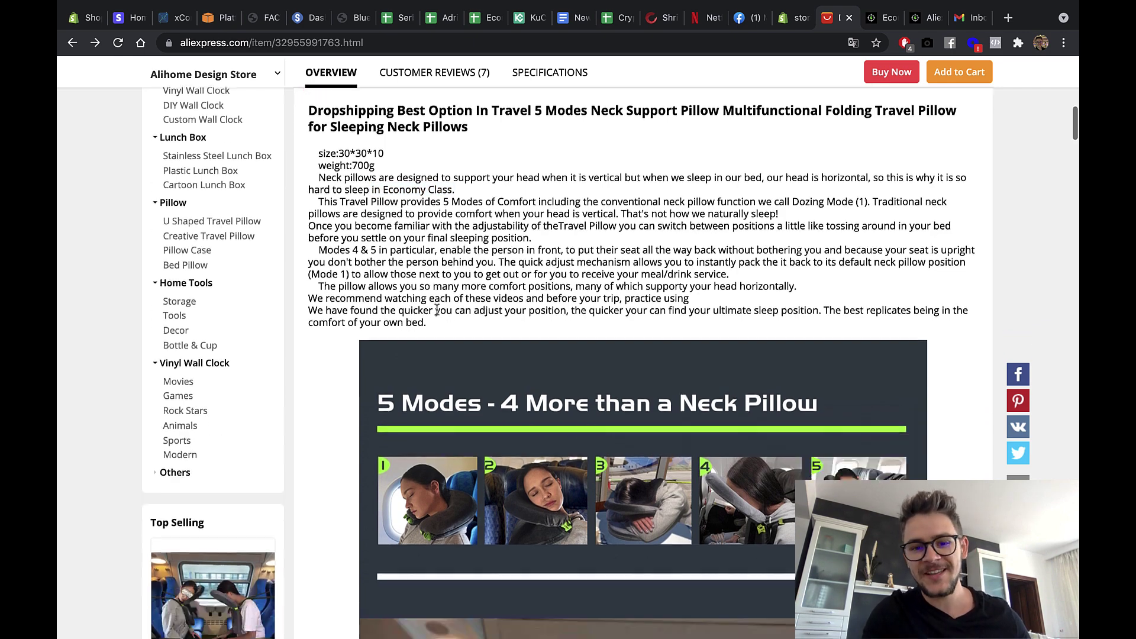
scroll(436, 308, up, 2)
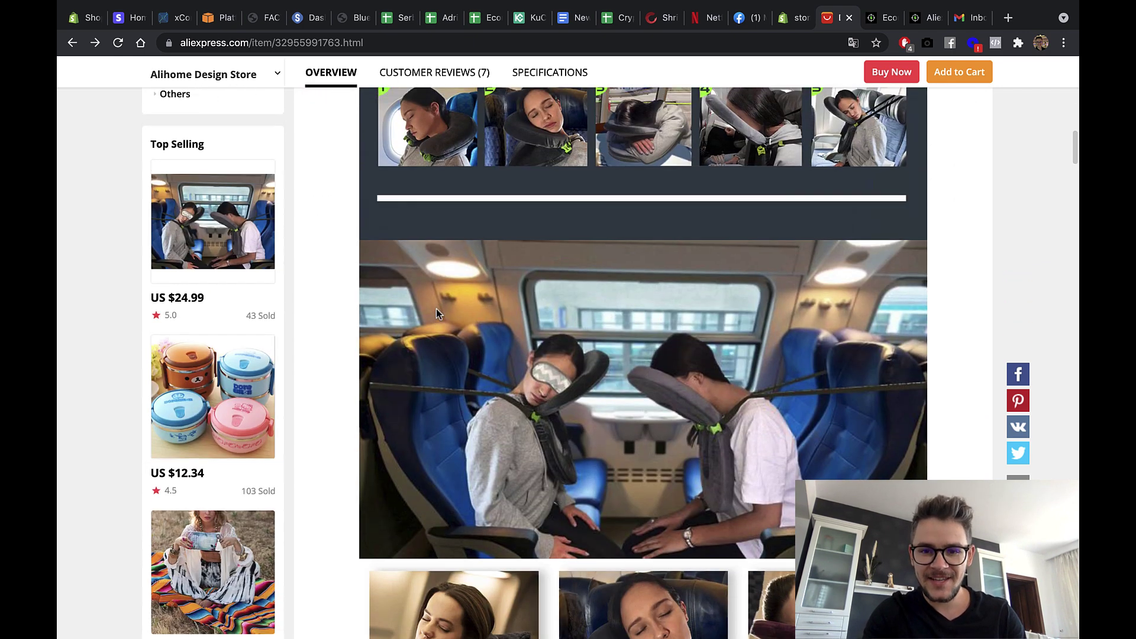
scroll(437, 309, down, 3)
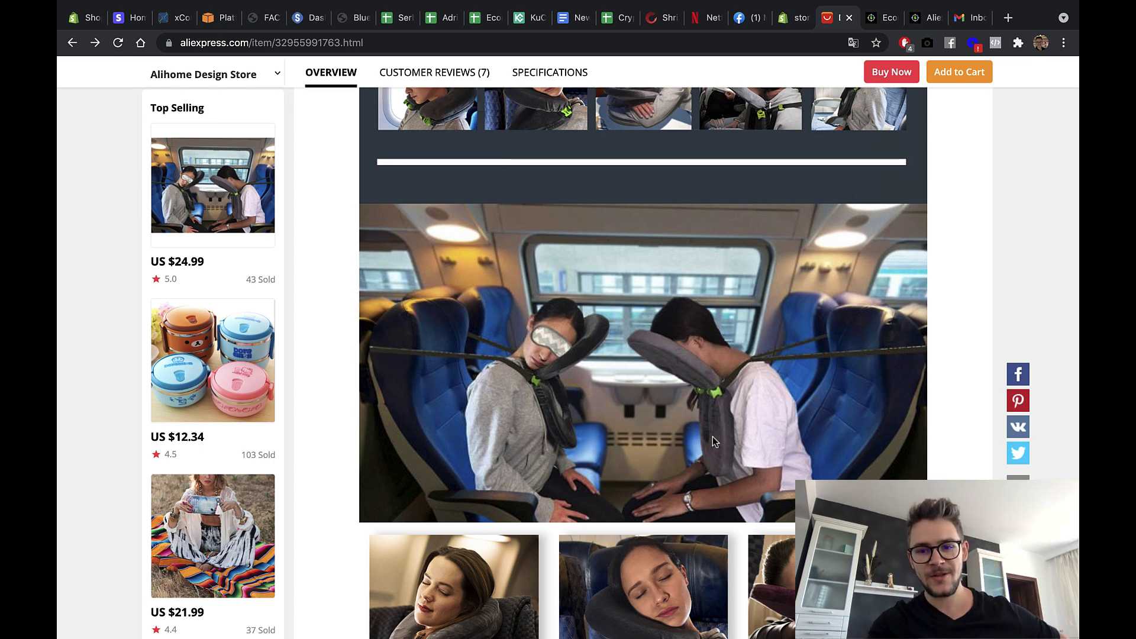
scroll(712, 438, down, 3)
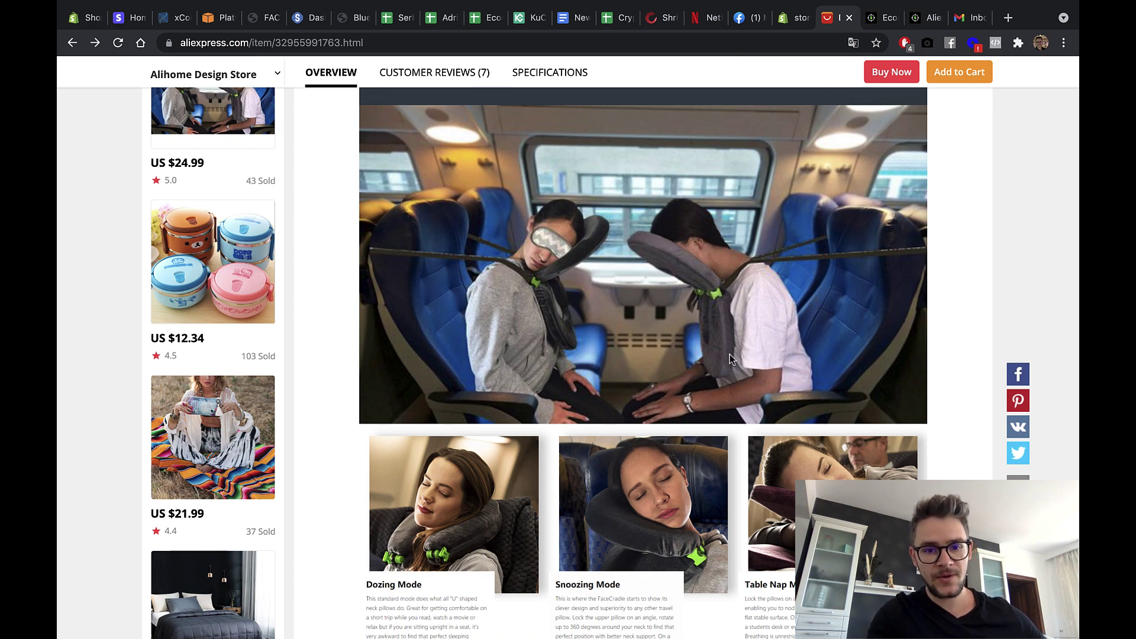
scroll(729, 354, down, 5)
scroll(493, 360, up, 5)
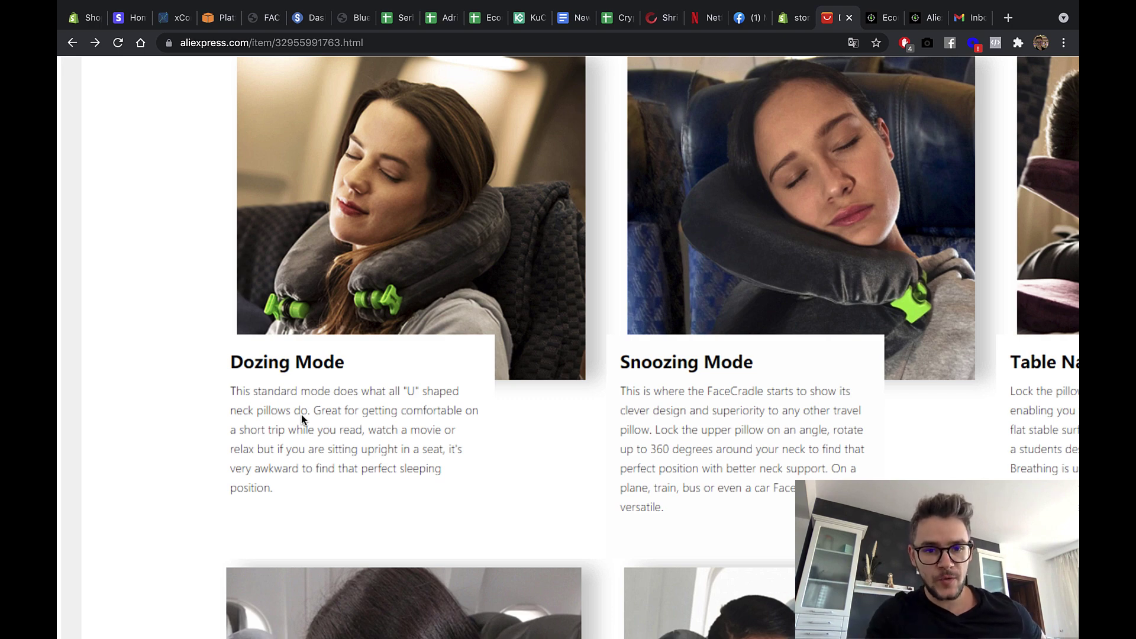
scroll(308, 414, right, 5)
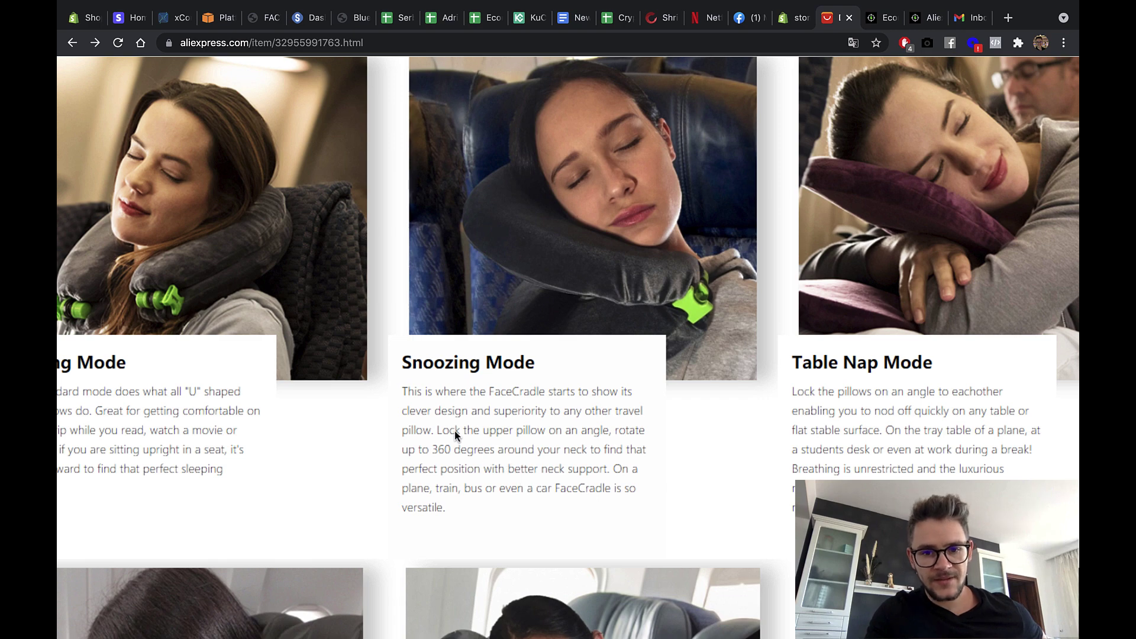
scroll(460, 456, down, 3)
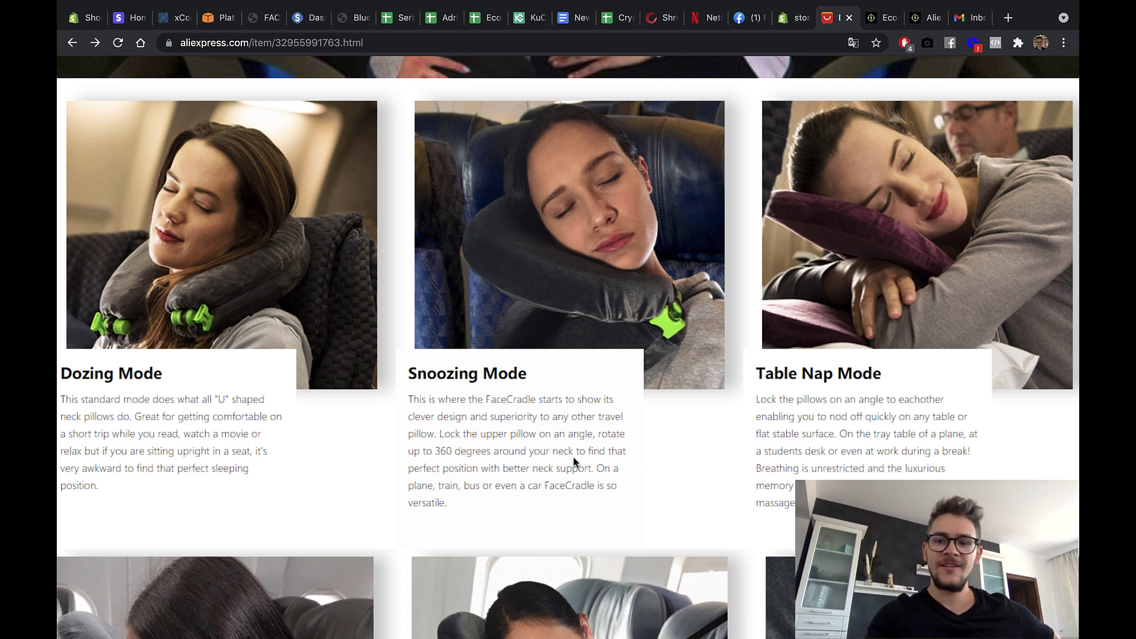
scroll(572, 462, right, 2)
scroll(572, 462, up, 2)
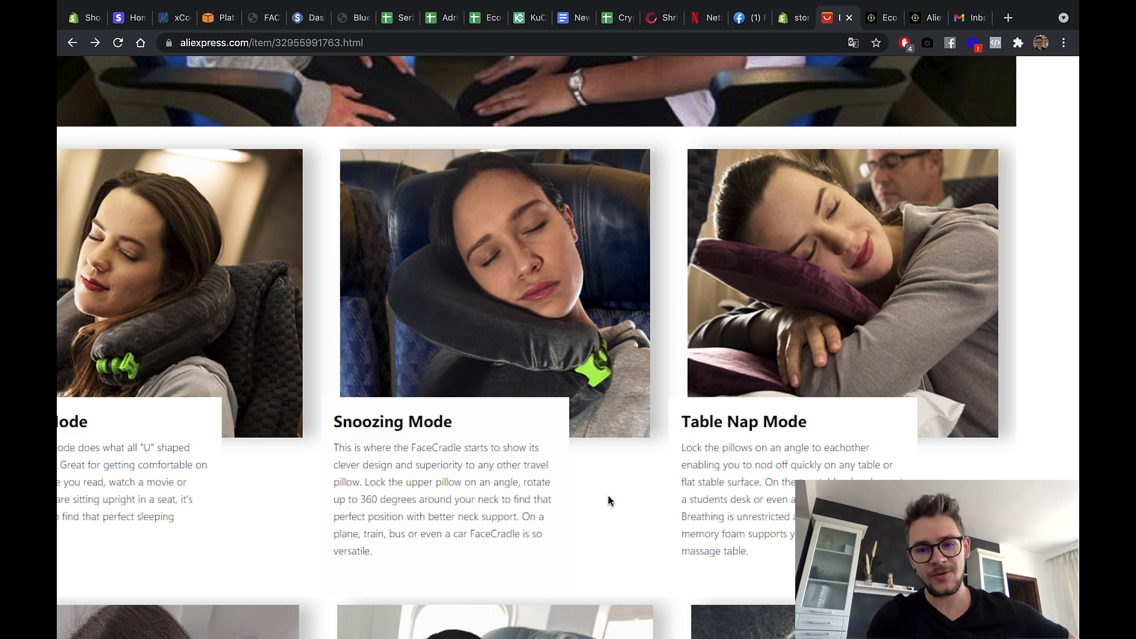
scroll(609, 501, down, 3)
scroll(609, 501, down, 3)
scroll(665, 469, down, 1)
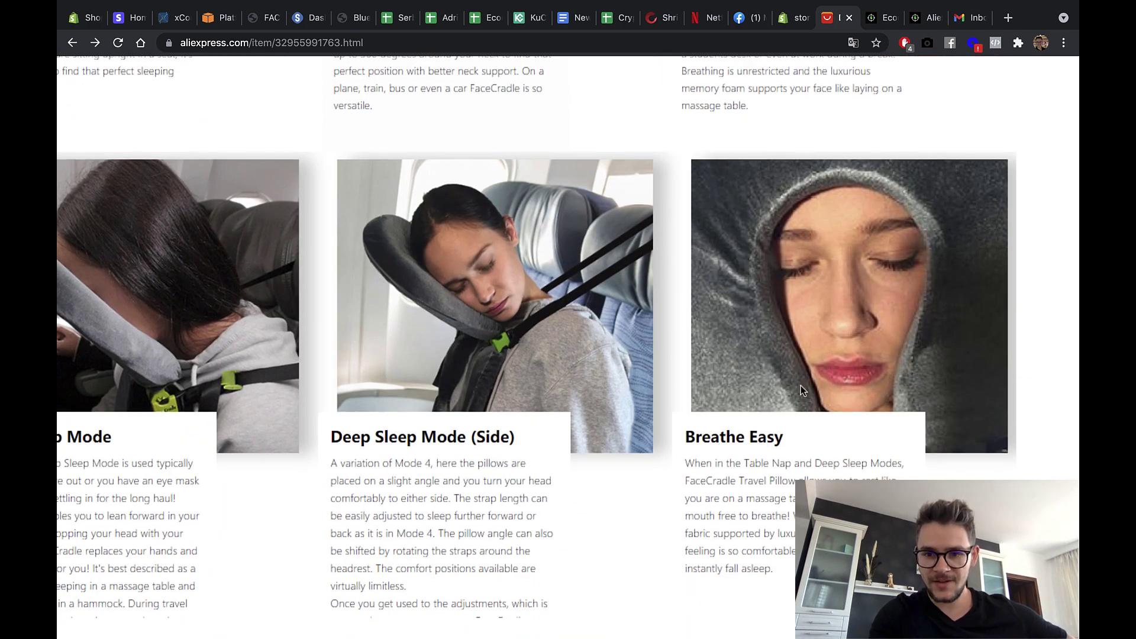
scroll(620, 386, left, 3)
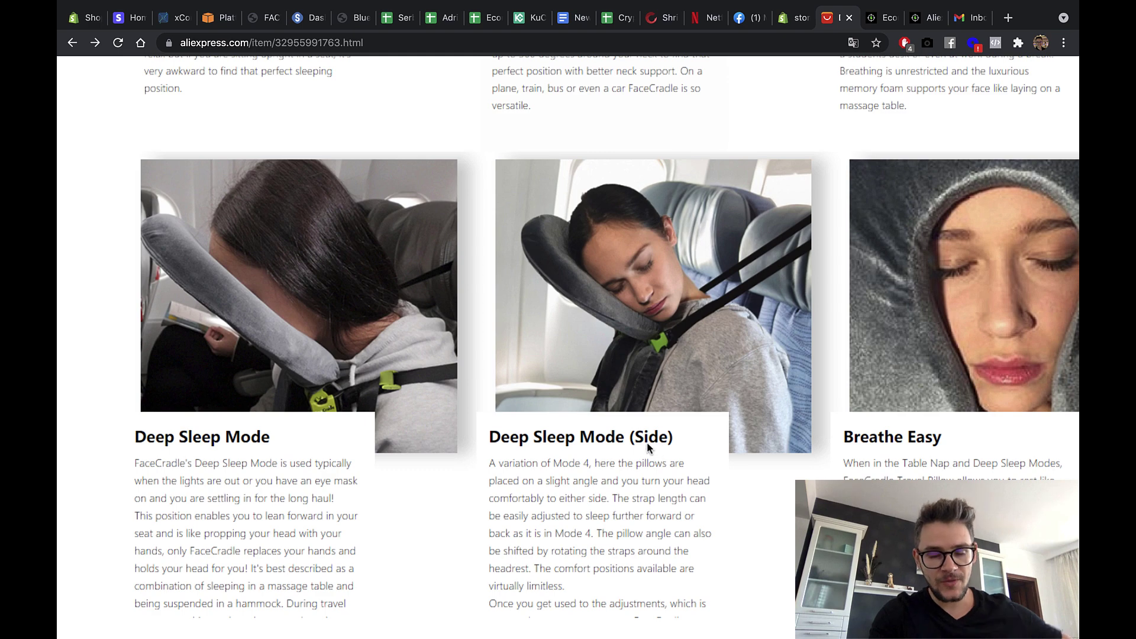
scroll(622, 422, up, 5)
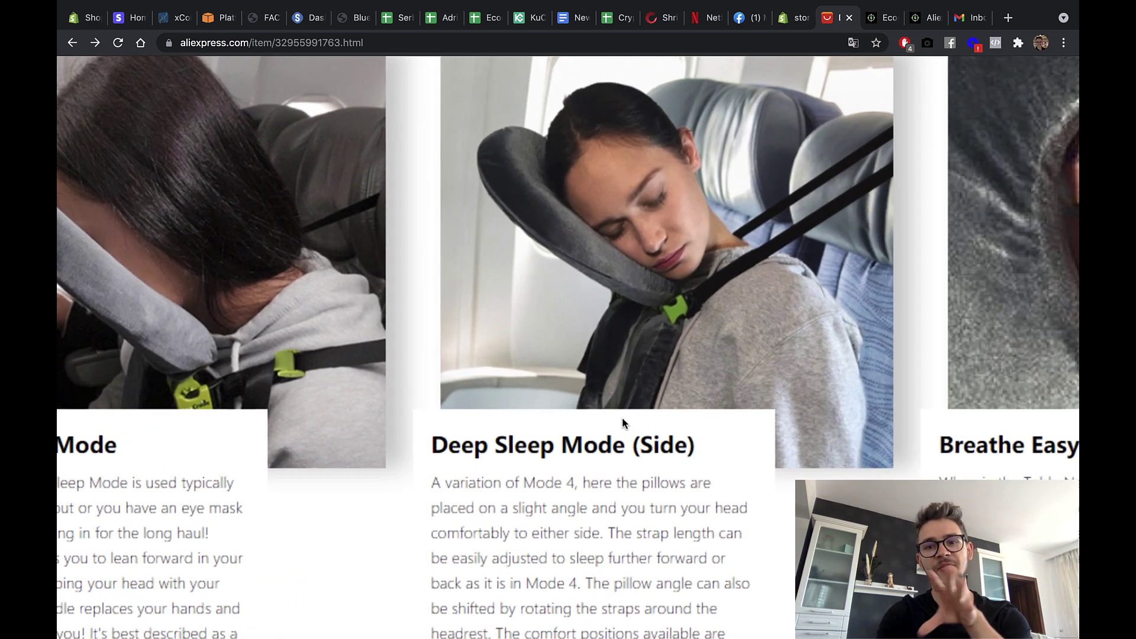
scroll(622, 420, down, 3)
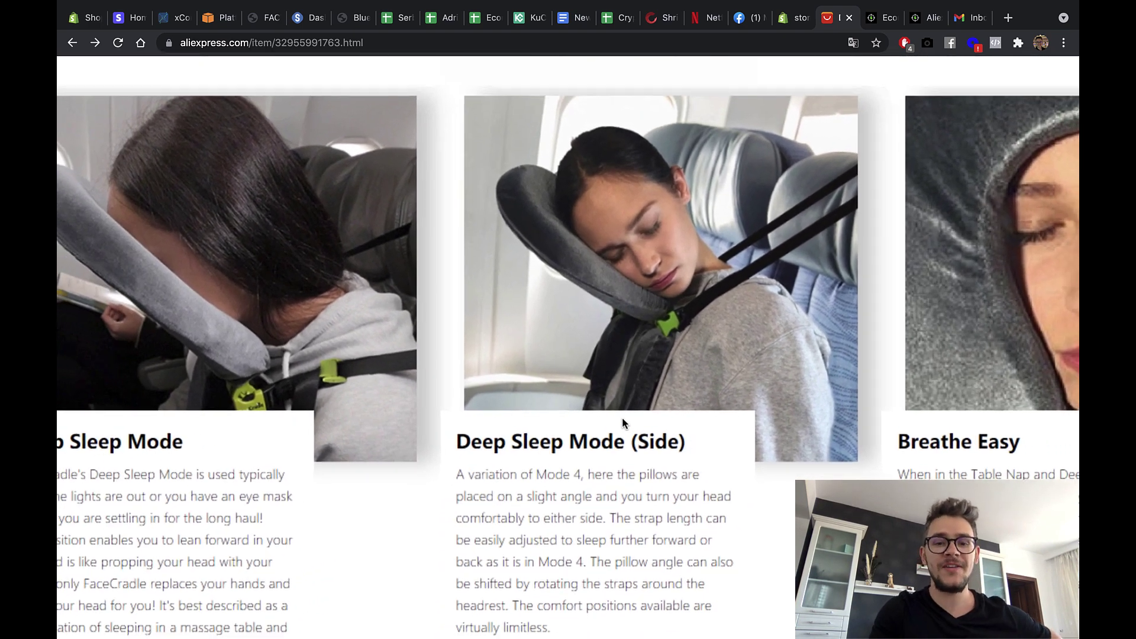
scroll(622, 420, down, 2)
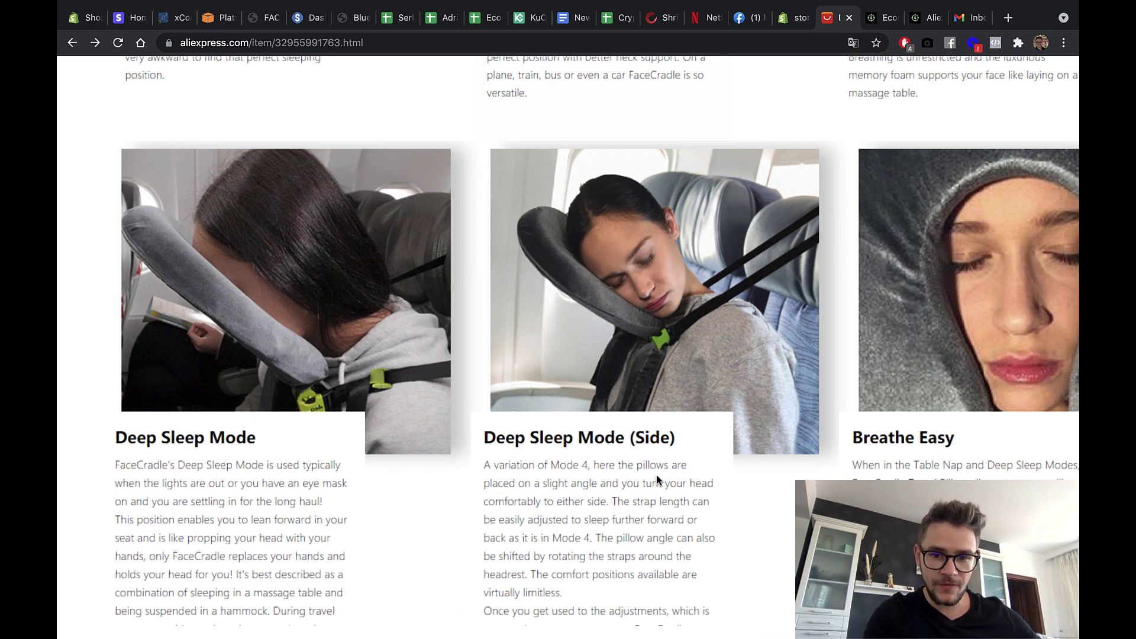
scroll(602, 470, down, 1)
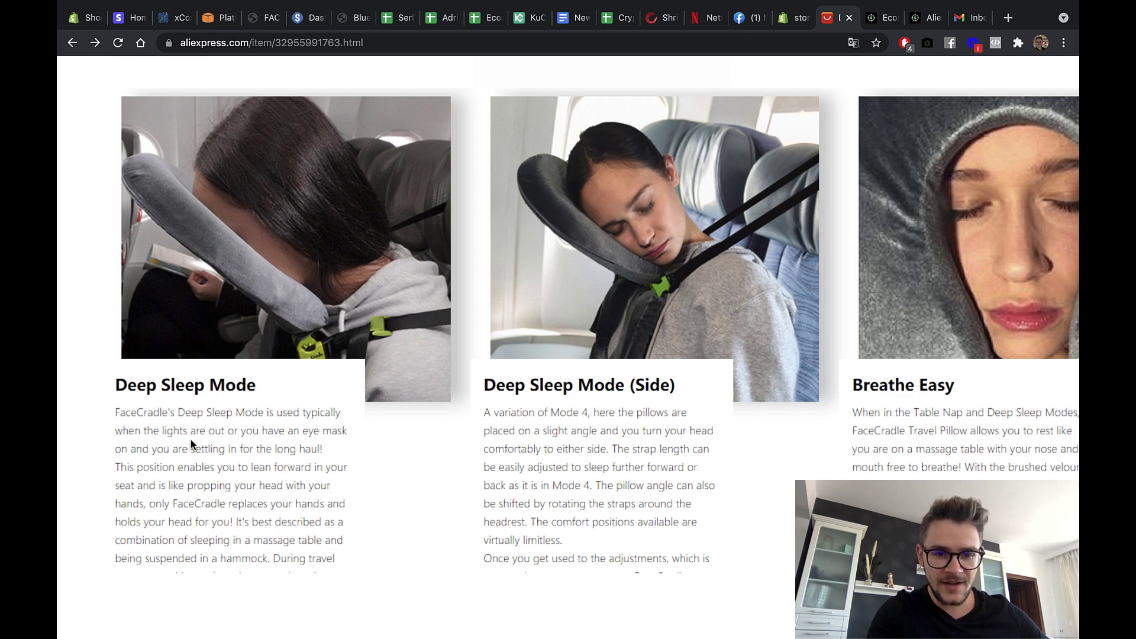
Step: Zoom the page out and scroll through the pillow's sleep-mode and colour photos
key(super+minus)
key(super+minus)
key(super+minus)
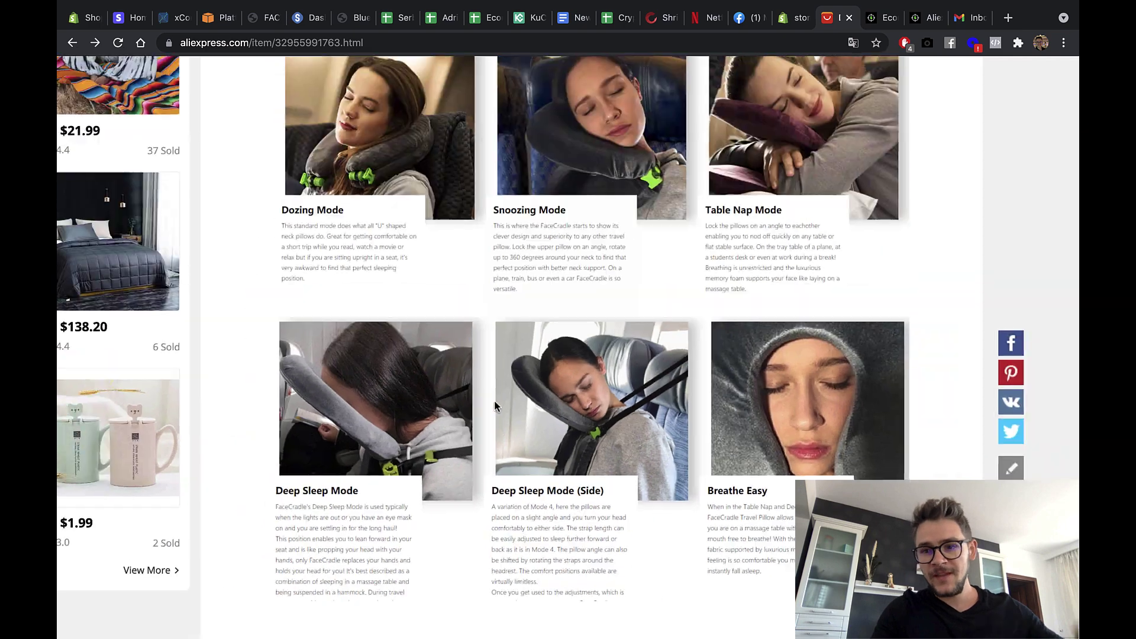
scroll(495, 406, up, 2)
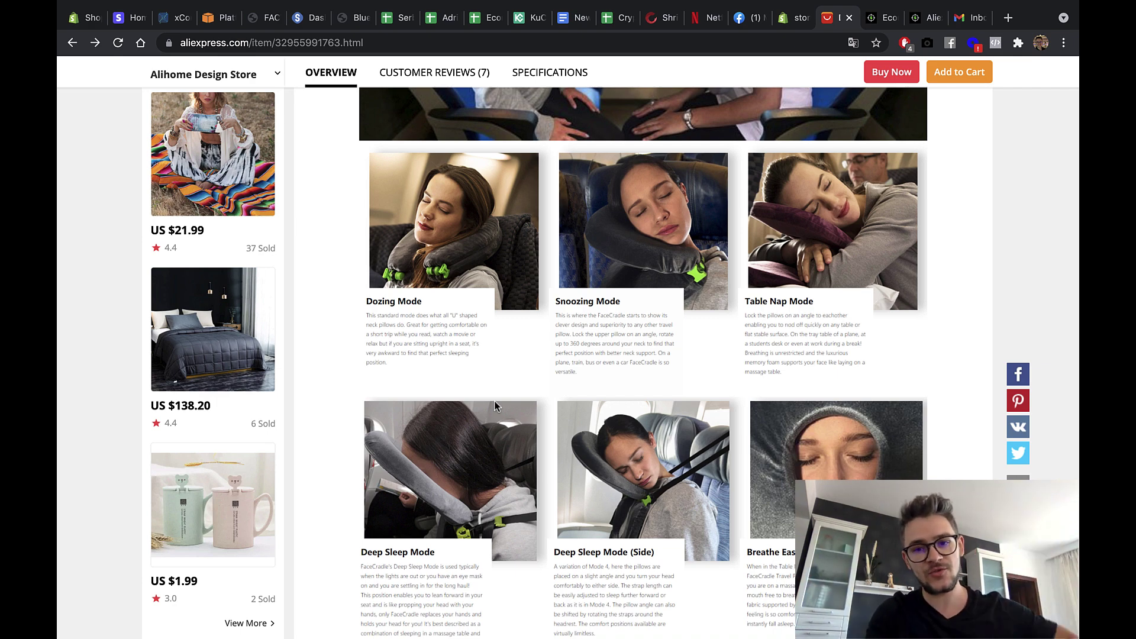
scroll(495, 407, down, 1)
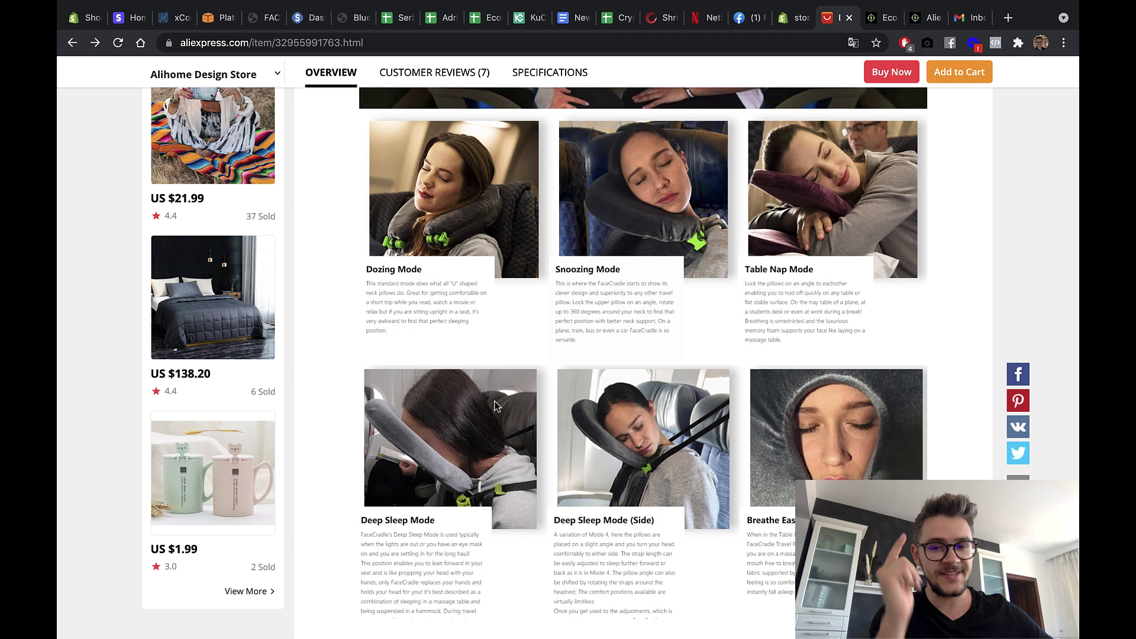
scroll(496, 406, down, 1)
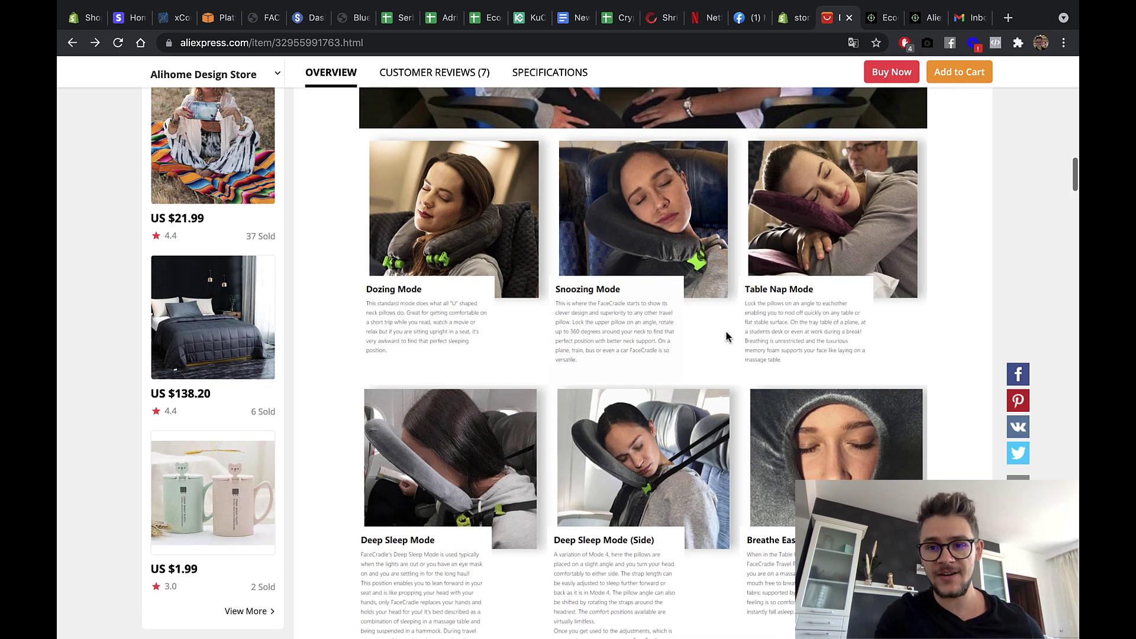
scroll(726, 333, up, 4)
scroll(725, 335, down, 3)
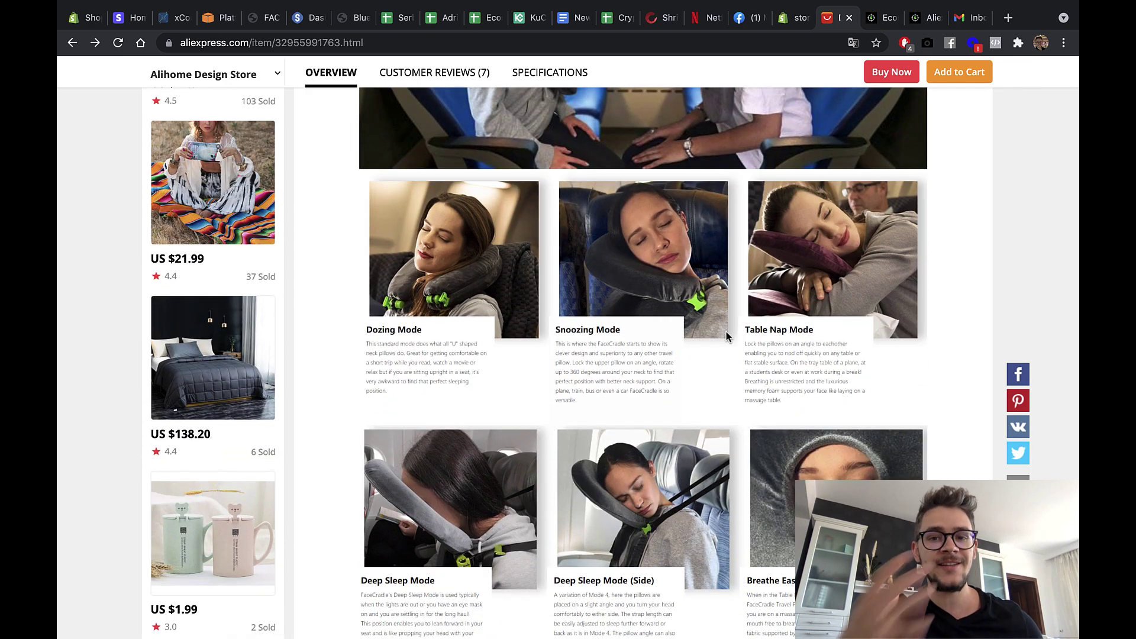
scroll(725, 331, down, 3)
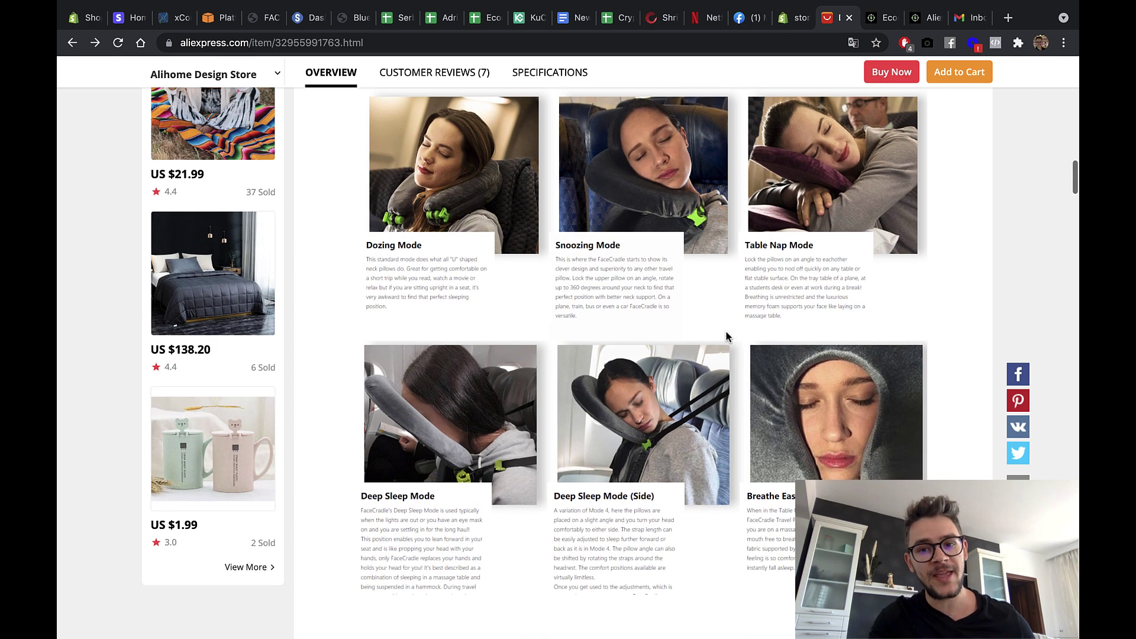
scroll(725, 331, down, 1)
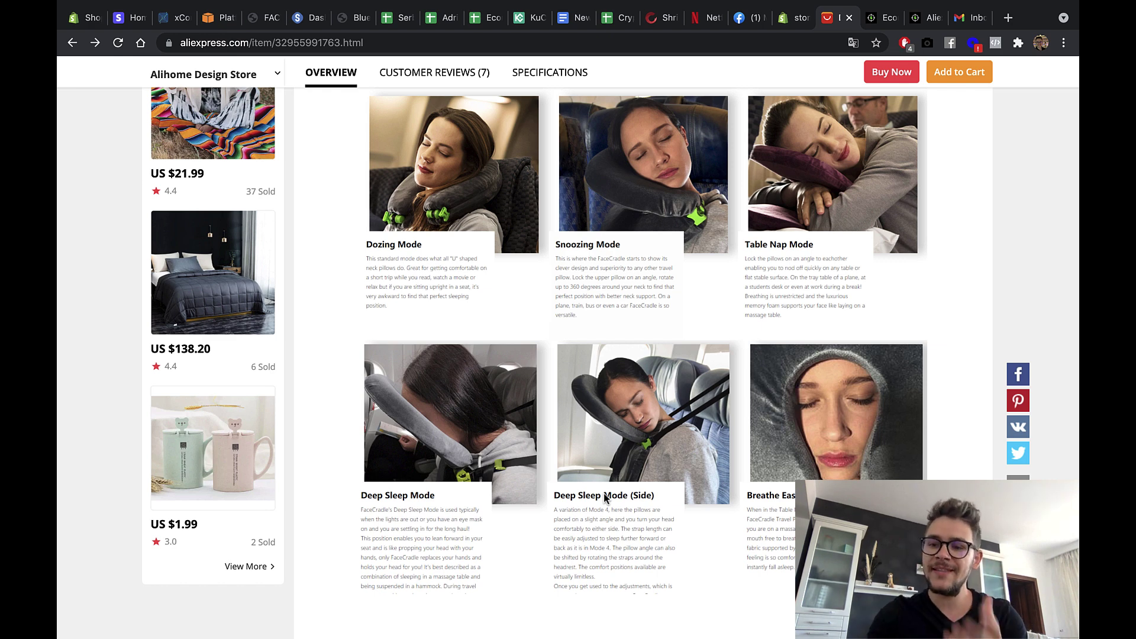
scroll(605, 498, down, 3)
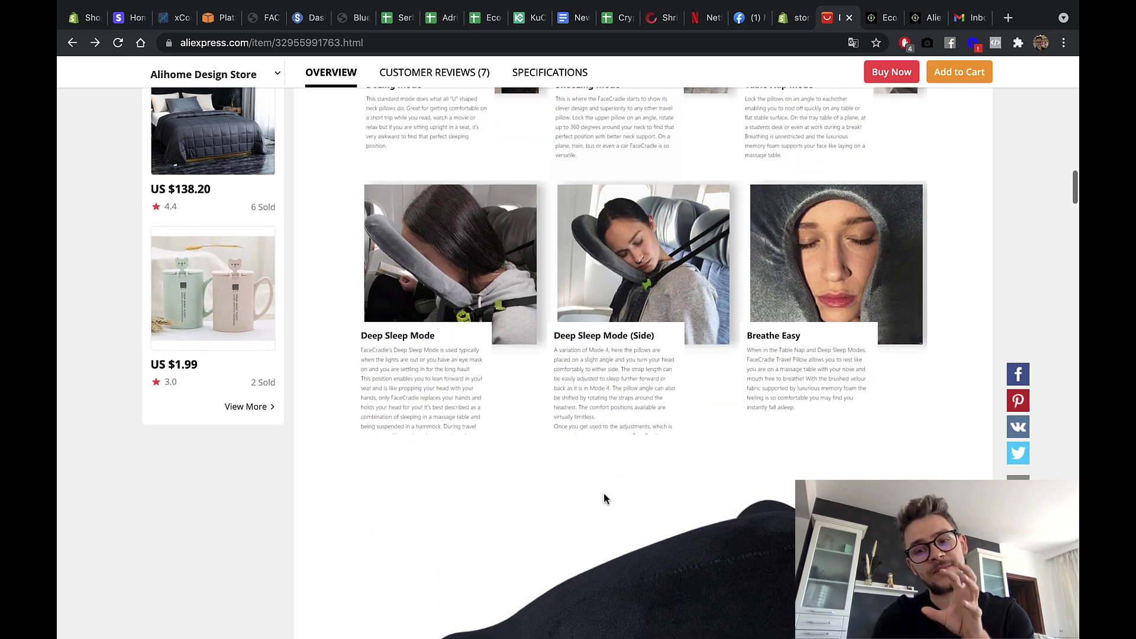
scroll(605, 498, down, 6)
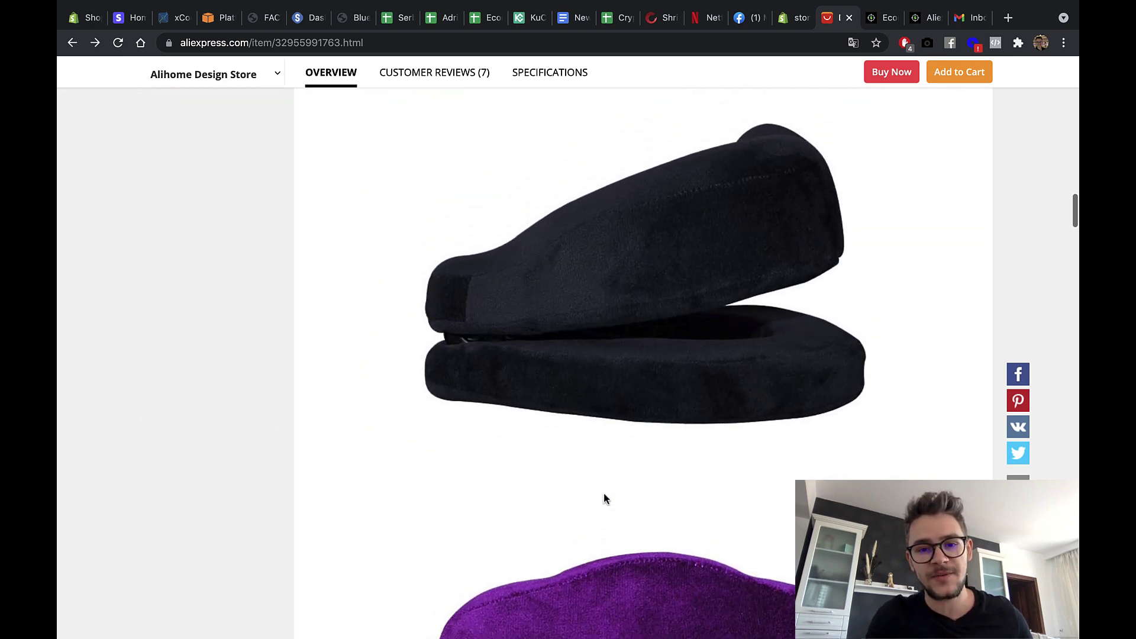
scroll(605, 498, down, 6)
scroll(604, 492, down, 4)
Step: Continue down past the in-car usage photos to the green Face Cradle box shot
scroll(604, 493, up, 5)
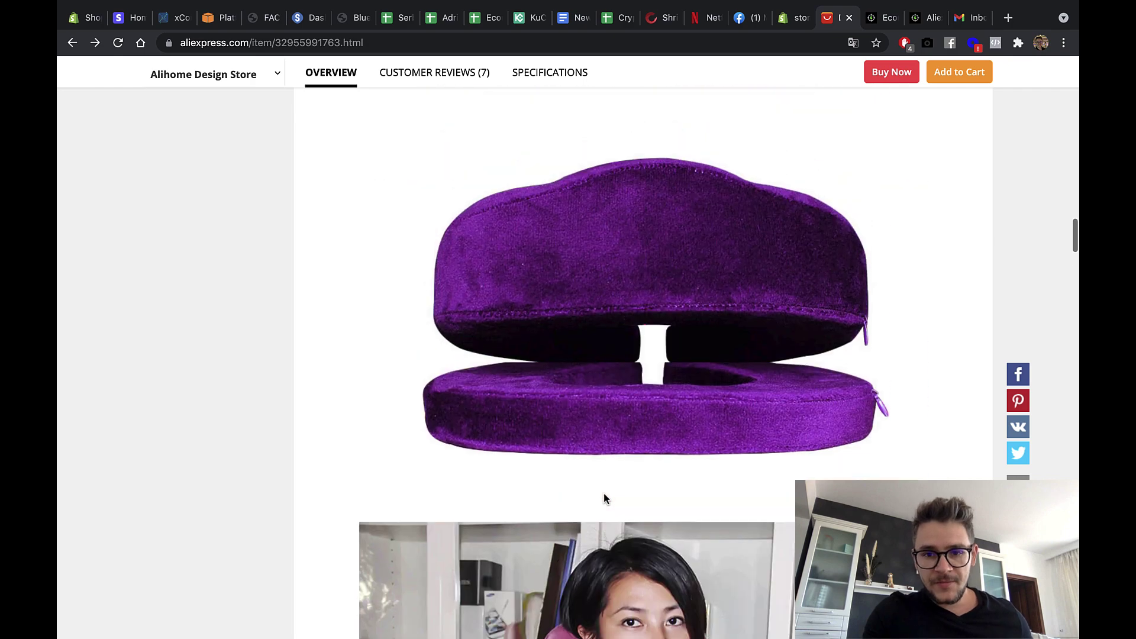
scroll(604, 493, down, 8)
scroll(604, 493, down, 2)
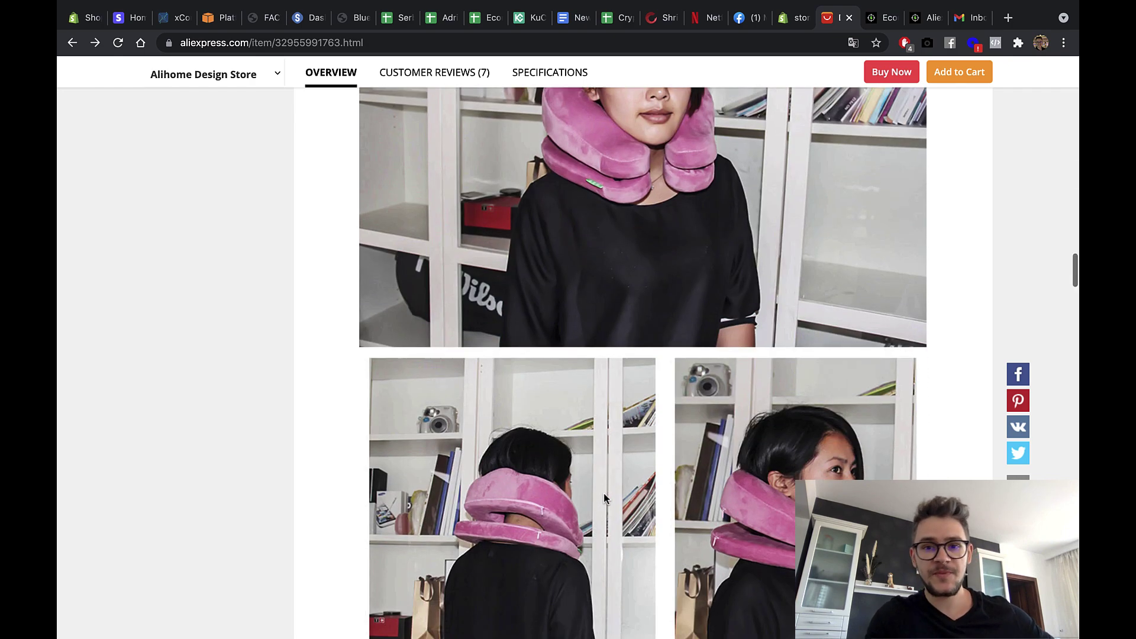
scroll(603, 494, down, 2)
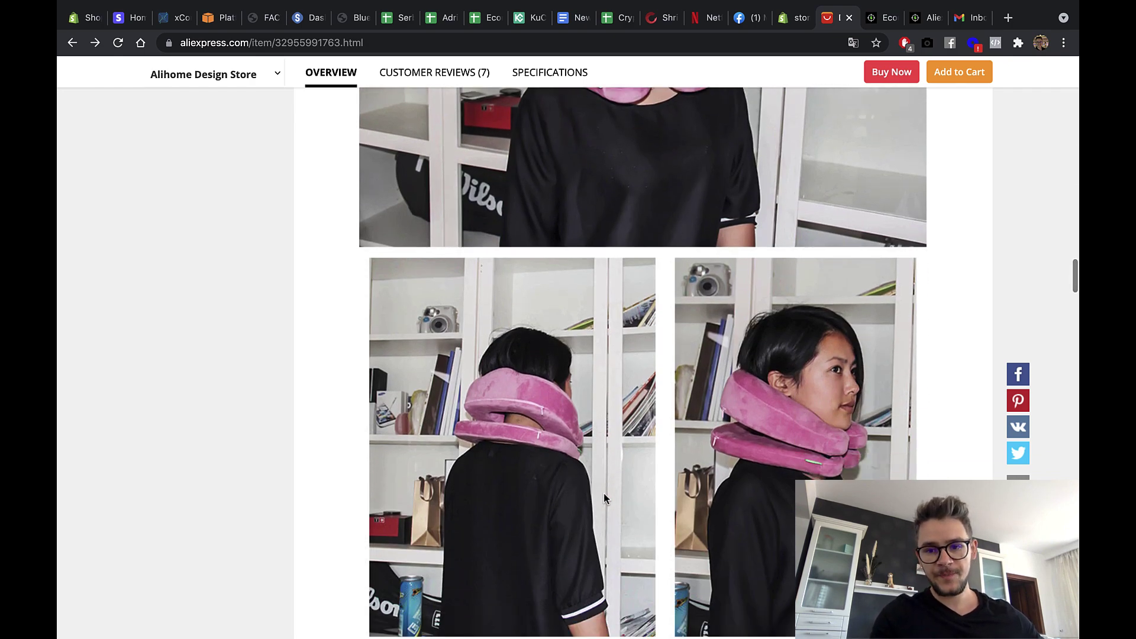
scroll(603, 492, down, 1)
ctrl+scroll(528, 391, up, 5)
ctrl+scroll(528, 390, up, 2)
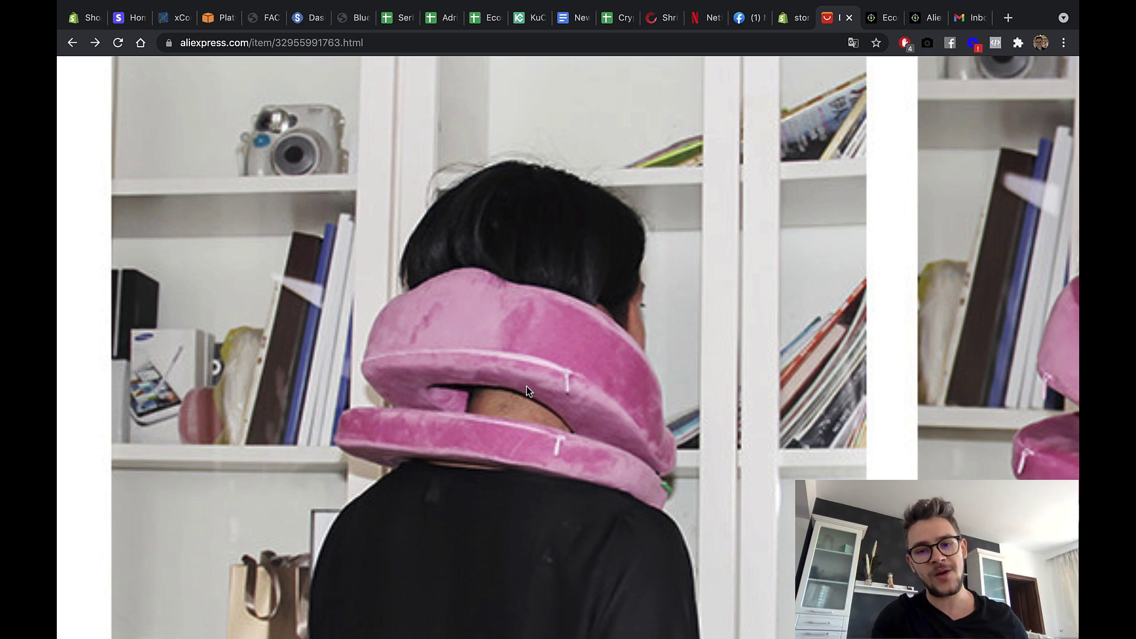
scroll(526, 387, down, 6)
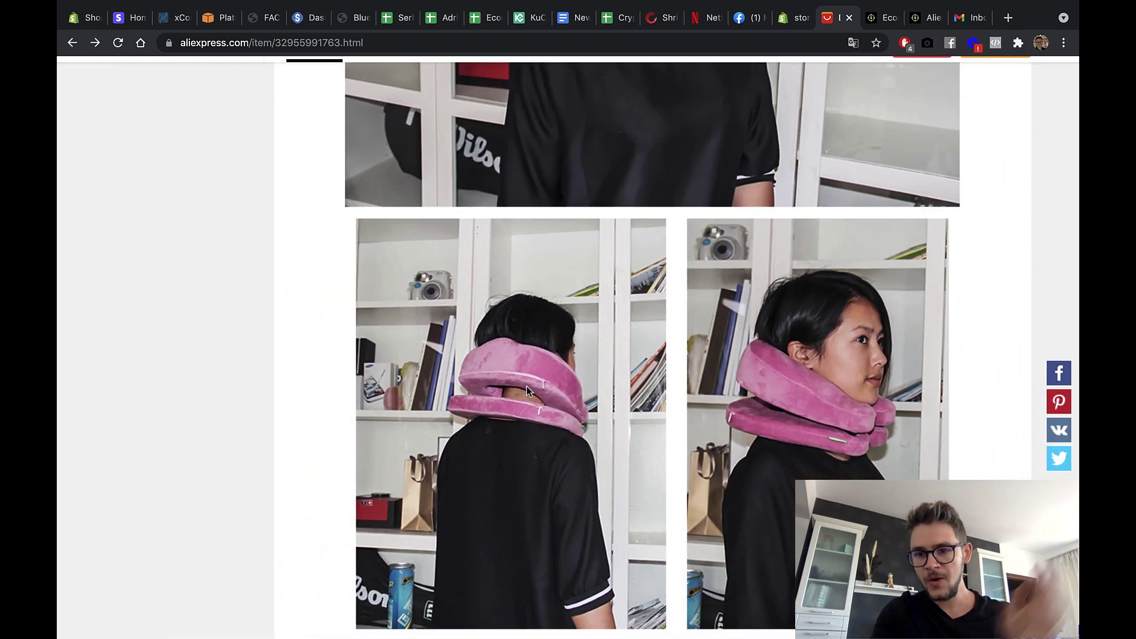
scroll(526, 386, down, 3)
scroll(527, 386, down, 5)
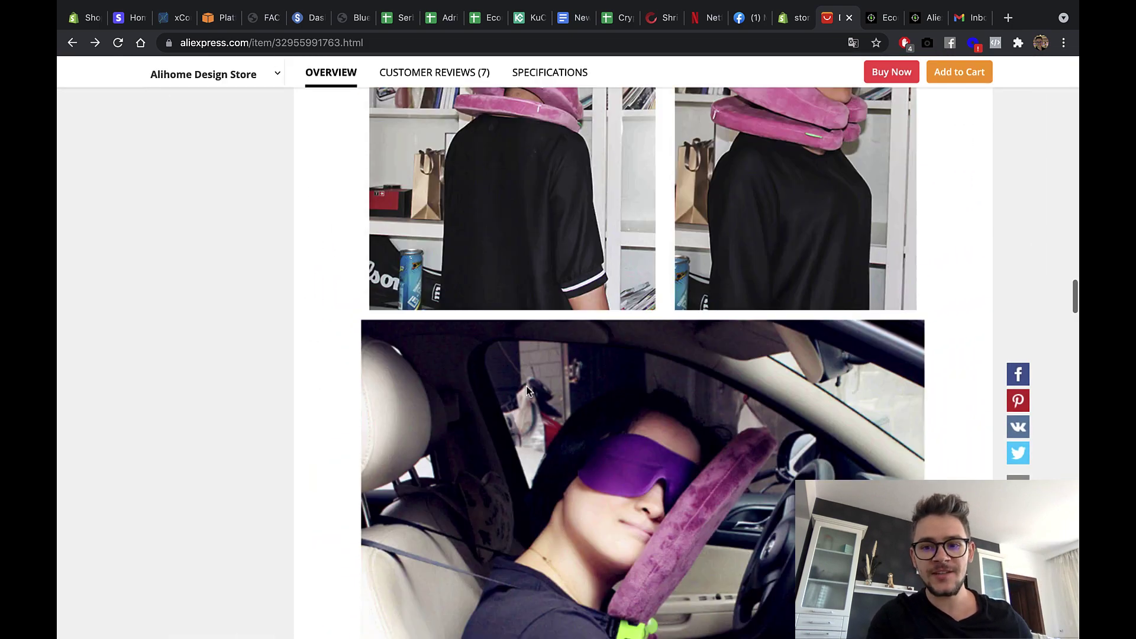
scroll(527, 391, down, 1)
scroll(526, 391, down, 4)
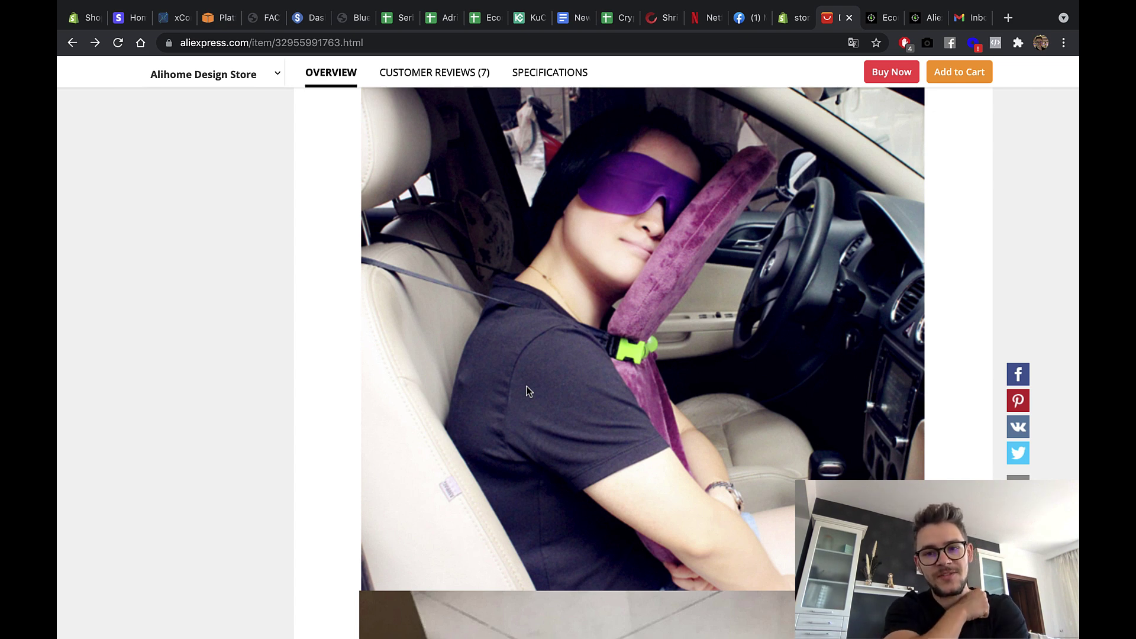
scroll(673, 396, up, 1)
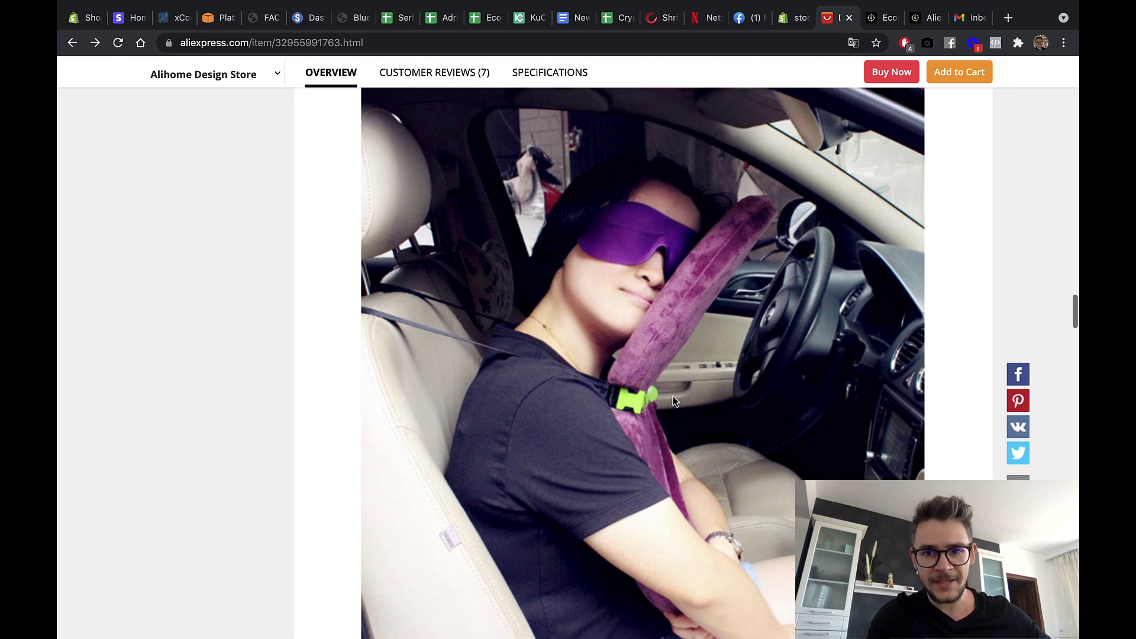
scroll(673, 396, down, 1)
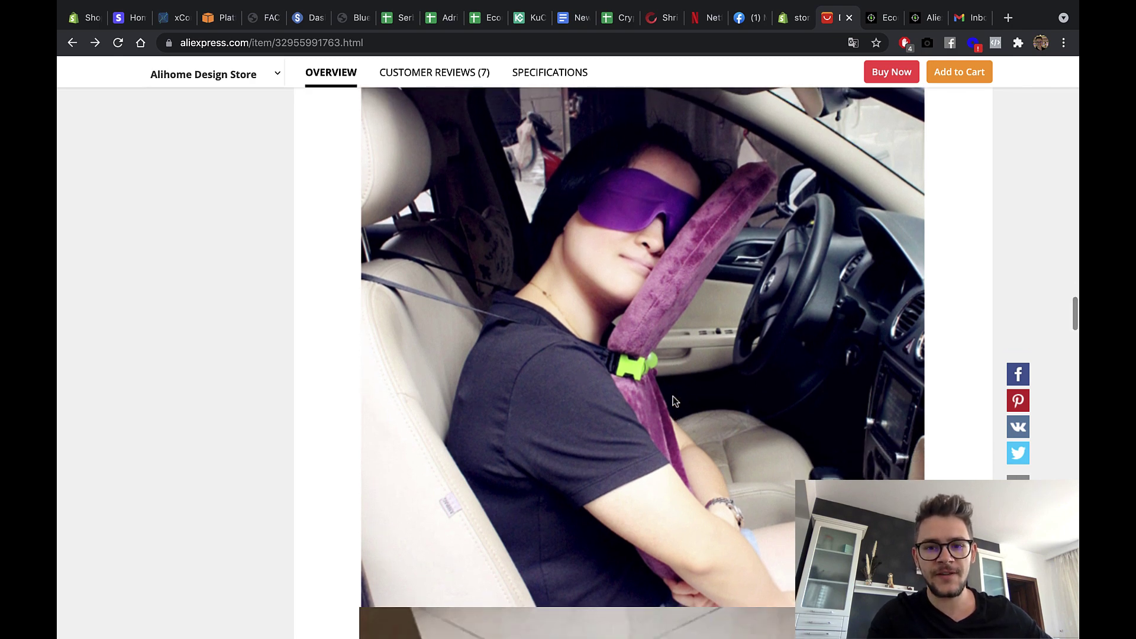
scroll(673, 395, down, 6)
Step: Zoom in on the Face Cradle box photo, then restore the page size
scroll(672, 396, down, 6)
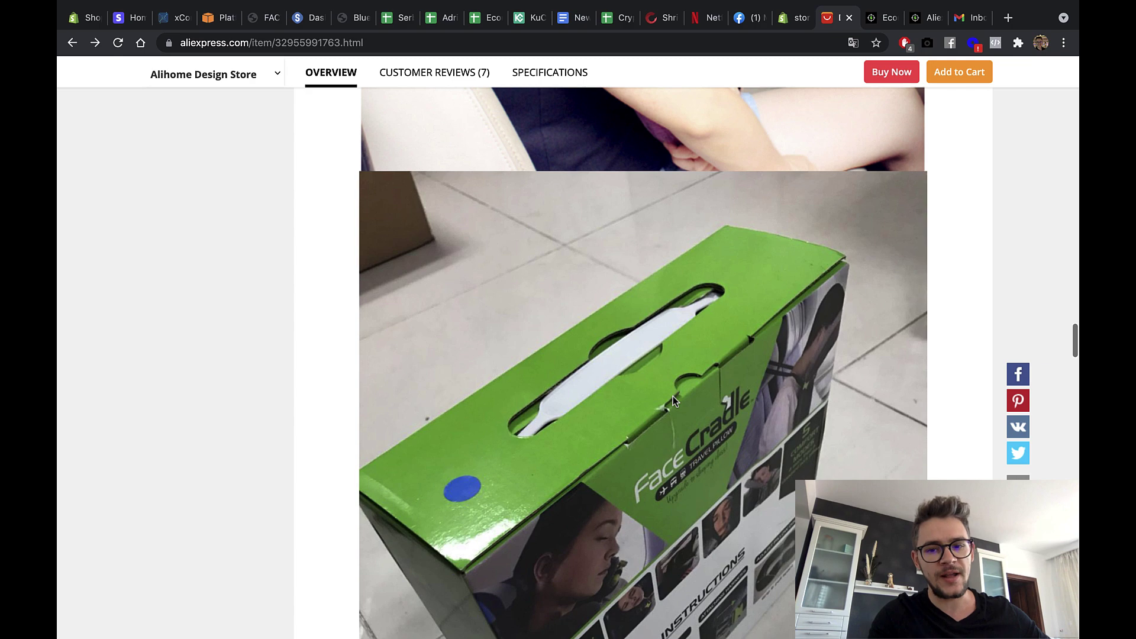
scroll(673, 396, up, 1)
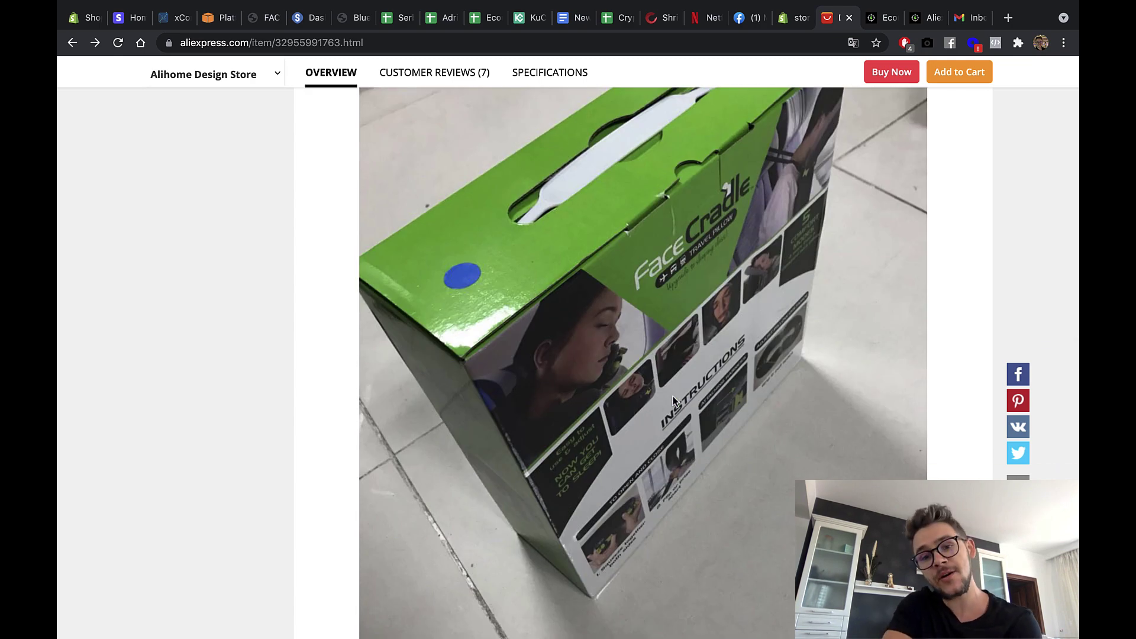
scroll(673, 400, up, 2)
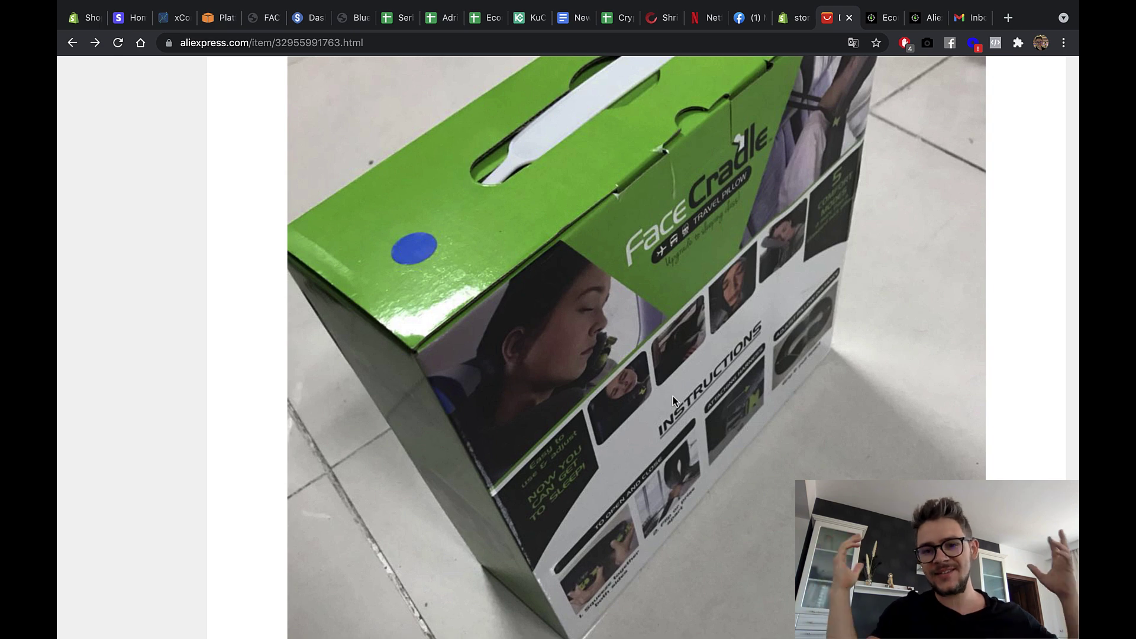
key(ctrl+minus)
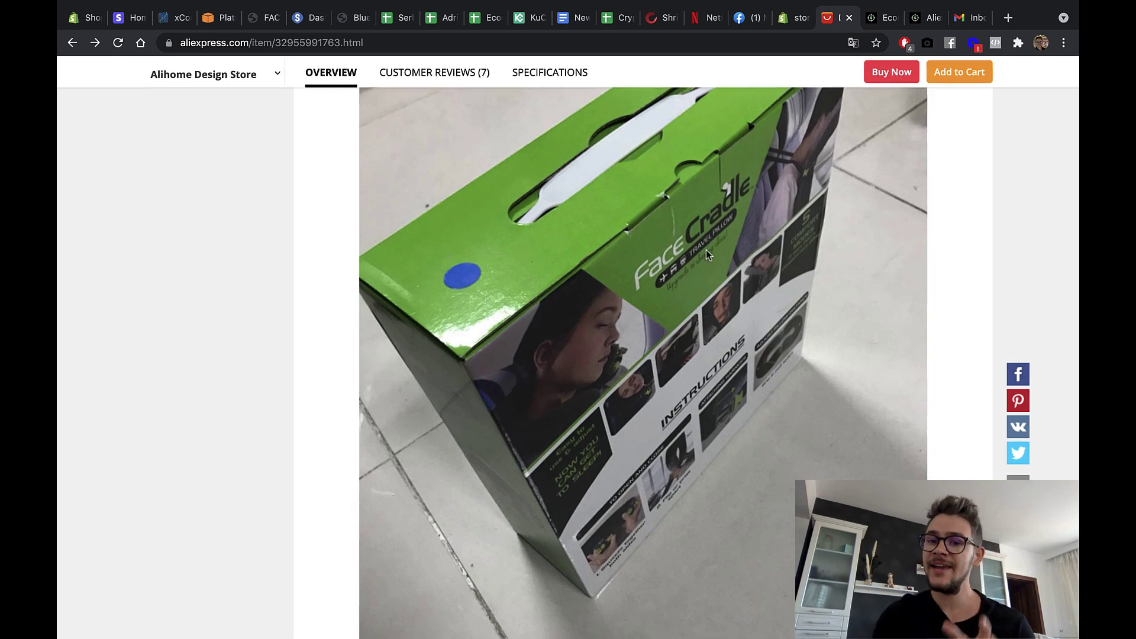
key(ctrl+plus)
key(ctrl+minus)
key(ctrl+minus)
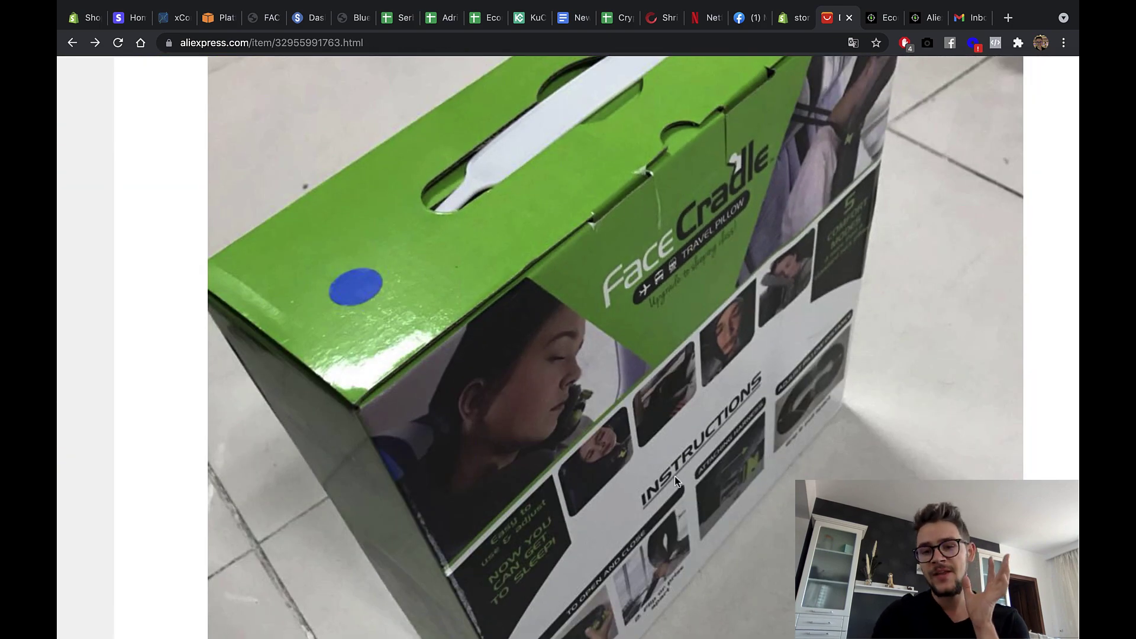
key(ctrl+minus)
Step: Scroll to the seller's Shipment rates table and Return & Refund policy
scroll(675, 477, down, 4)
scroll(674, 480, up, 3)
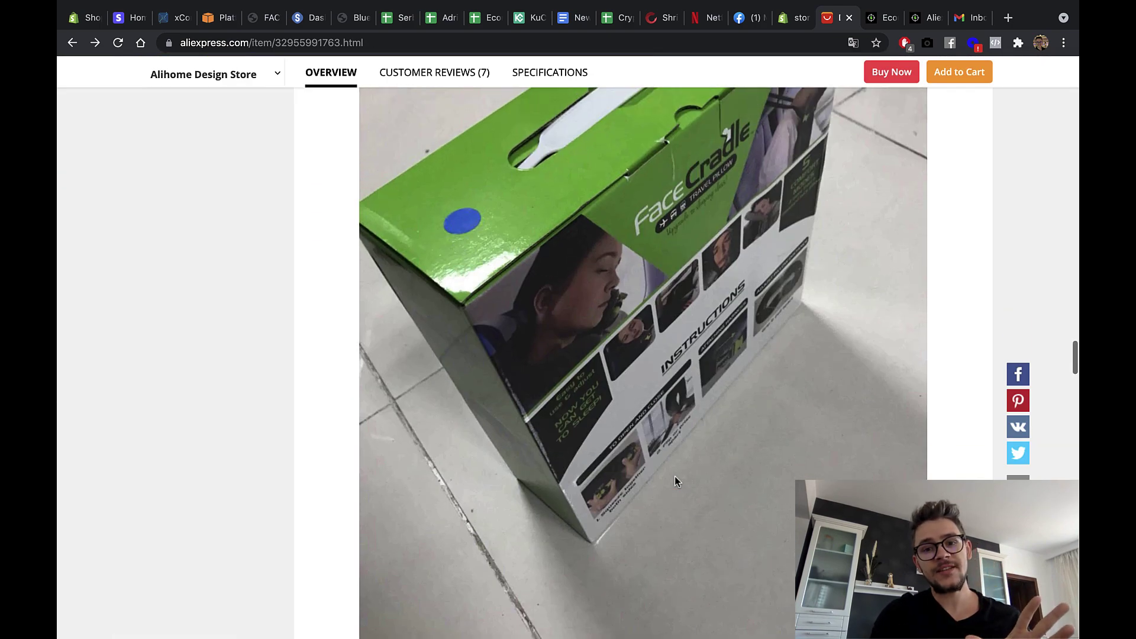
scroll(674, 478, up, 2)
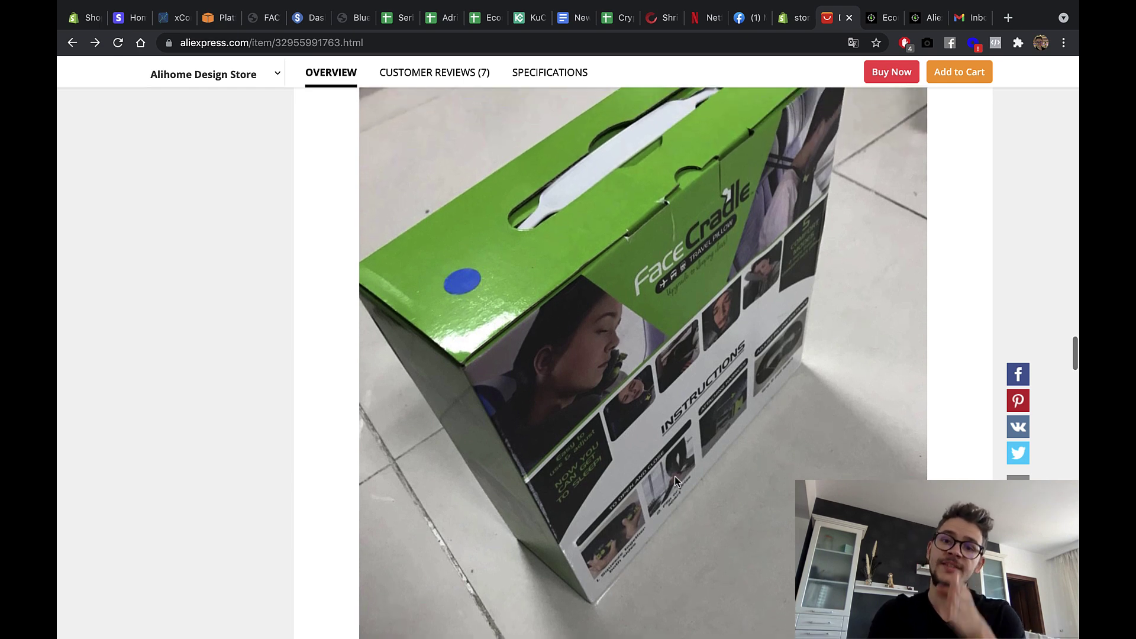
scroll(675, 477, up, 1)
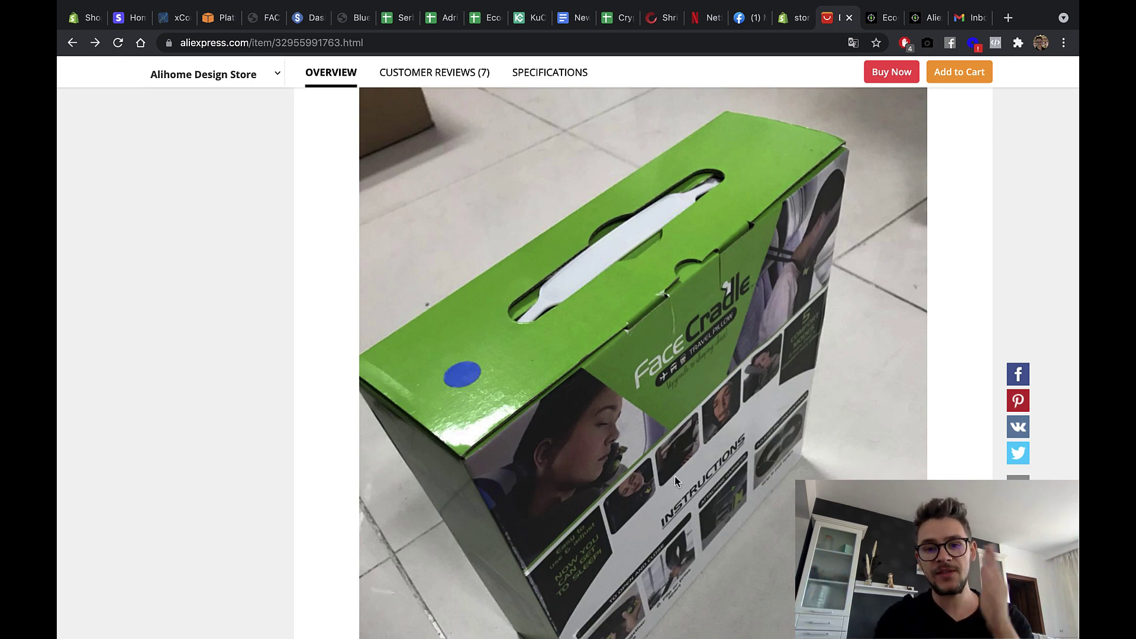
scroll(675, 477, down, 15)
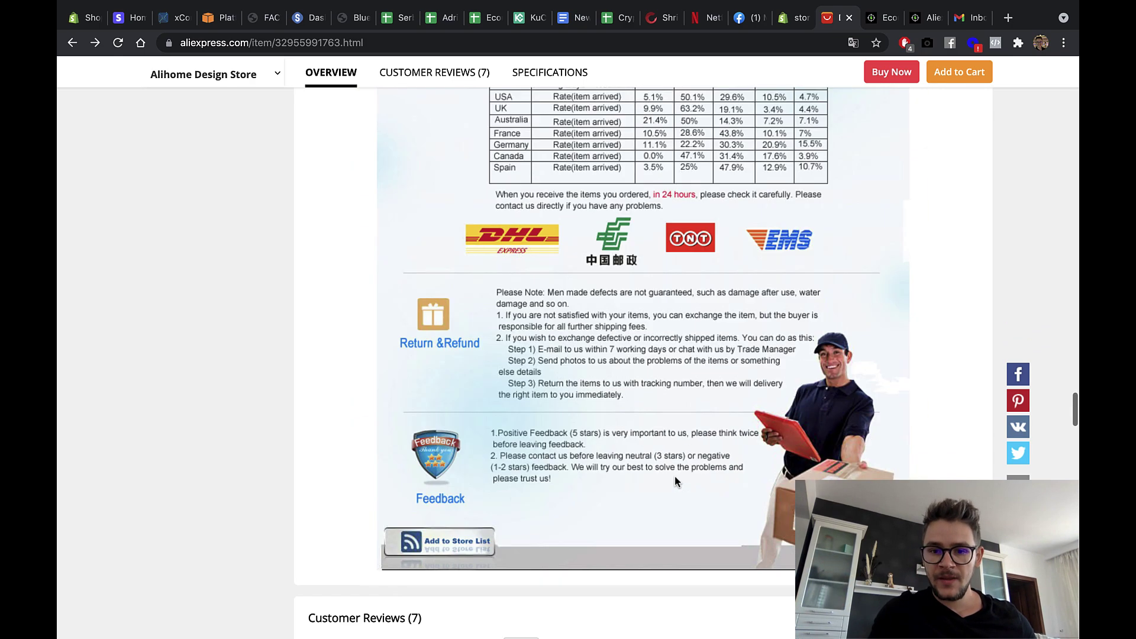
scroll(674, 477, up, 4)
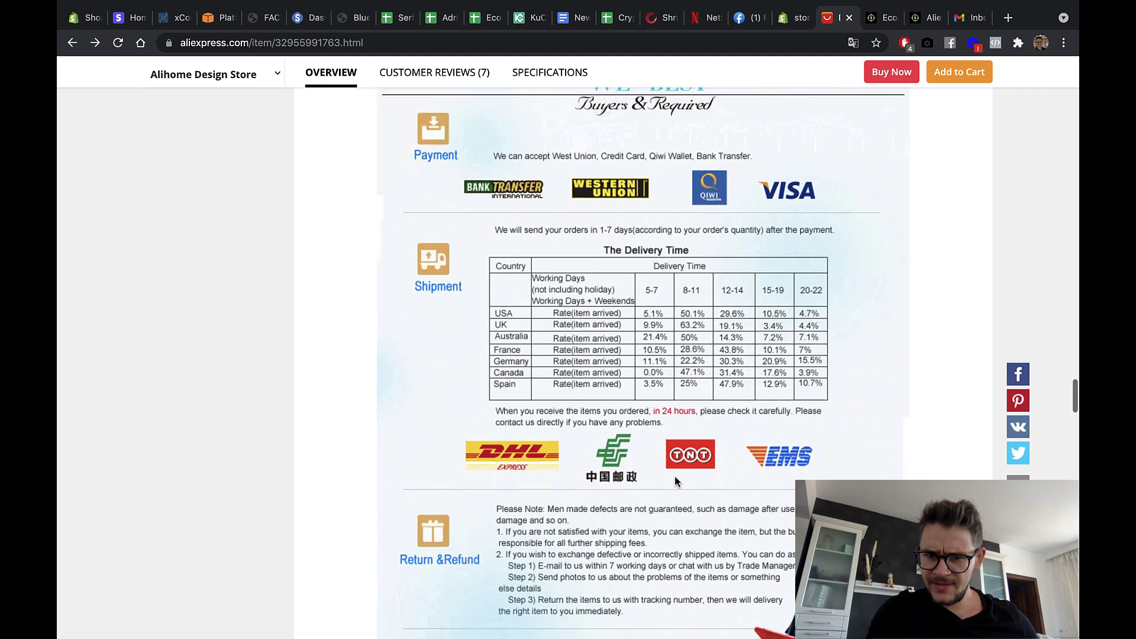
scroll(674, 481, down, 1)
scroll(674, 481, down, 1)
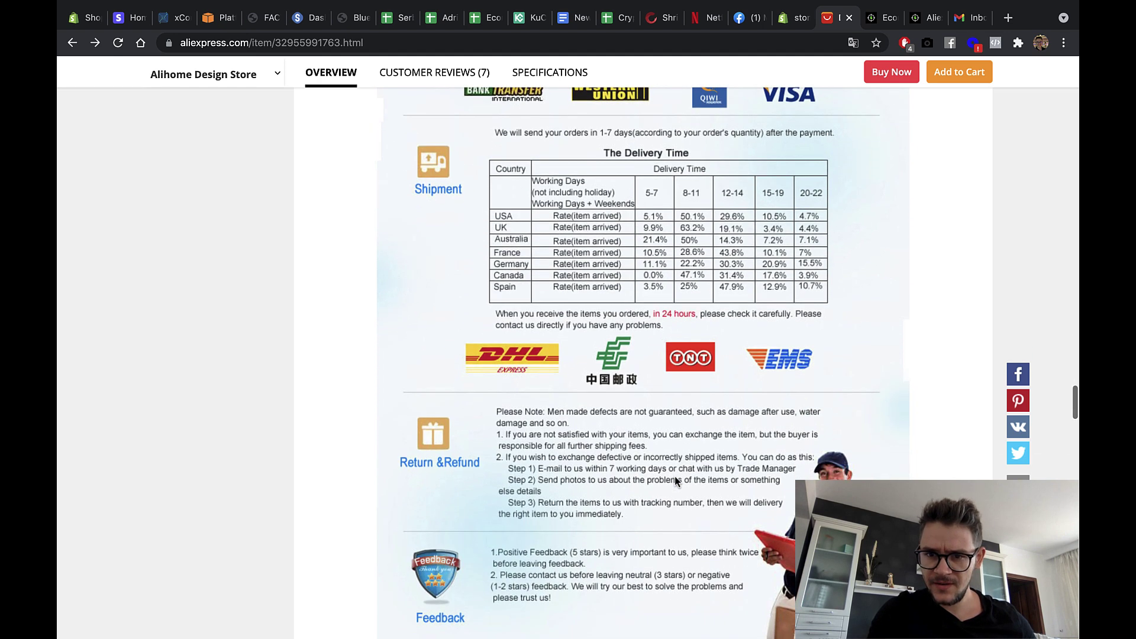
scroll(675, 477, down, 10)
scroll(674, 475, down, 2)
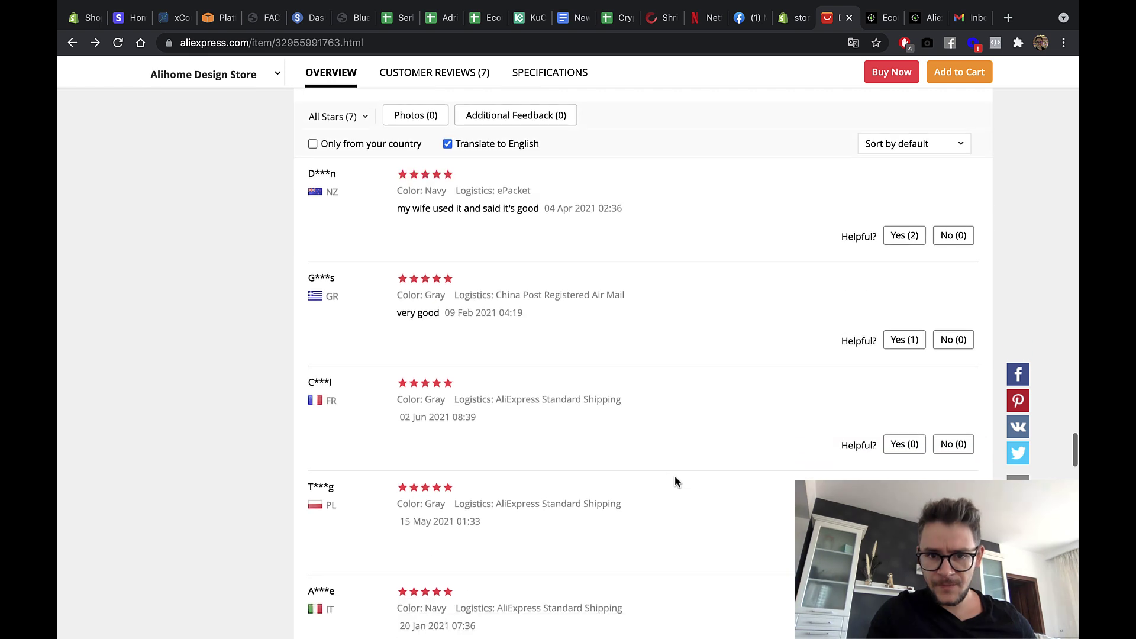
drag(397, 208, 539, 209)
click(539, 209)
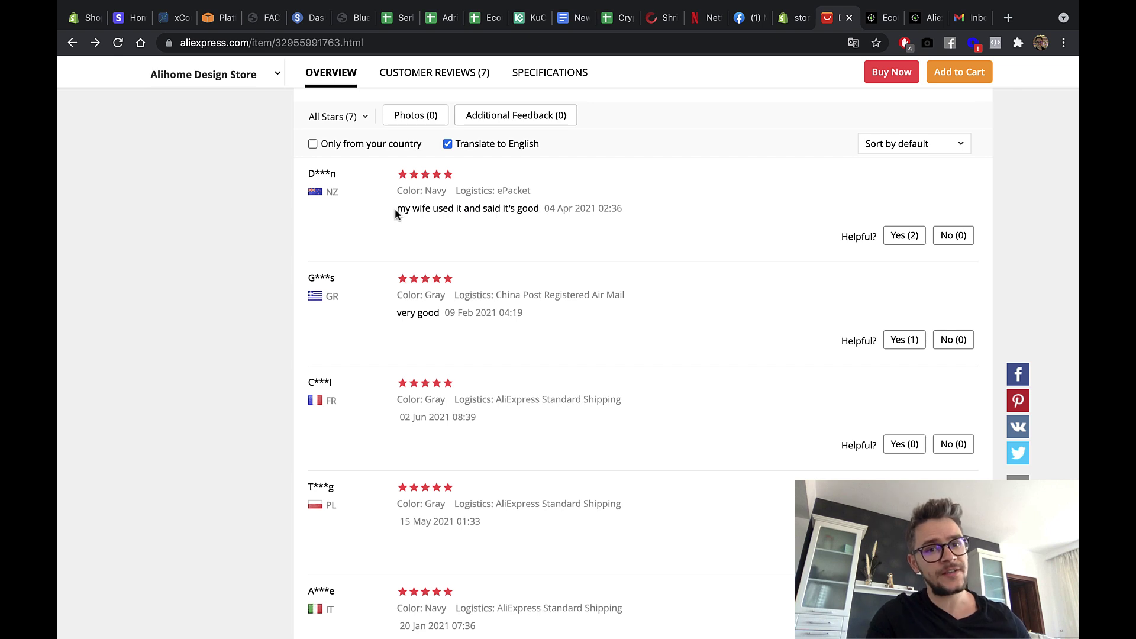
drag(396, 209, 498, 209)
click(499, 210)
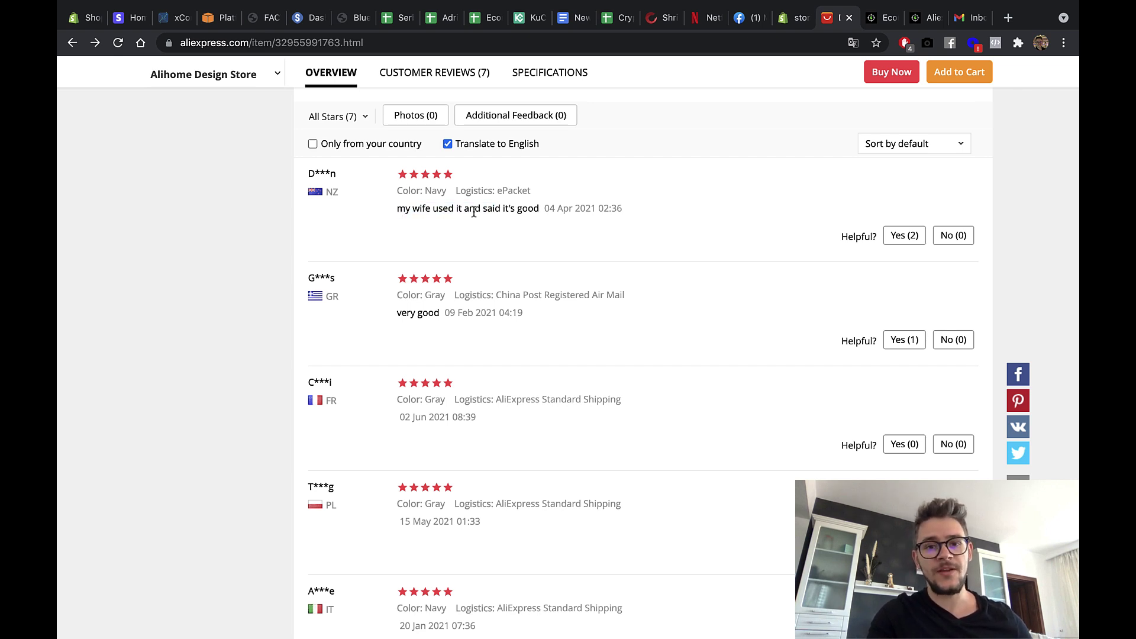
drag(414, 211, 484, 211)
click(486, 211)
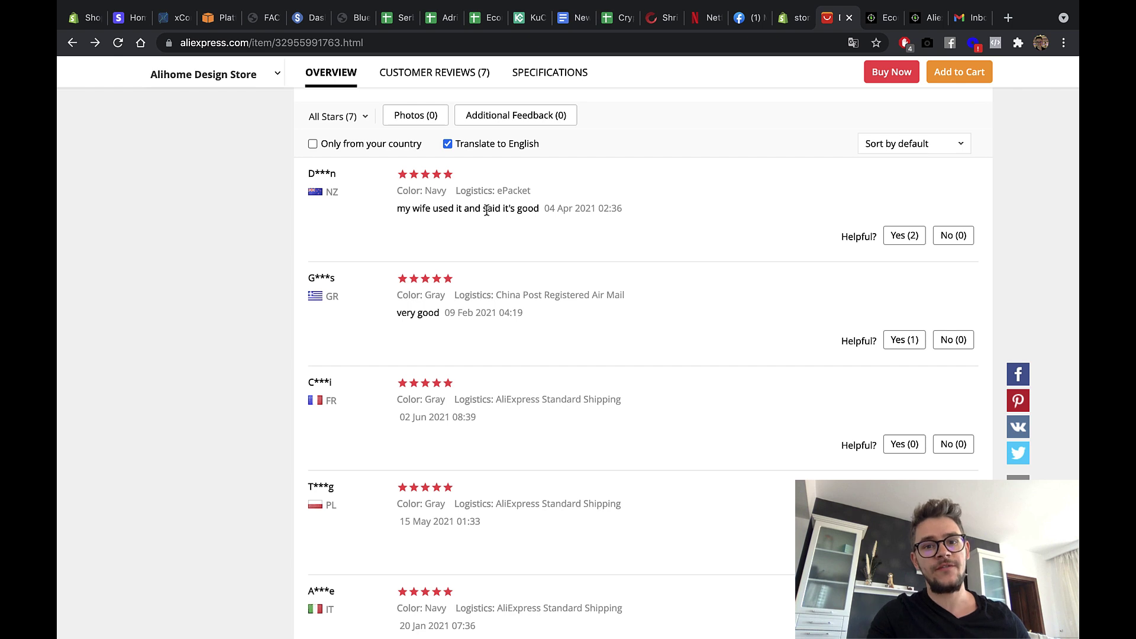
drag(396, 210, 526, 212)
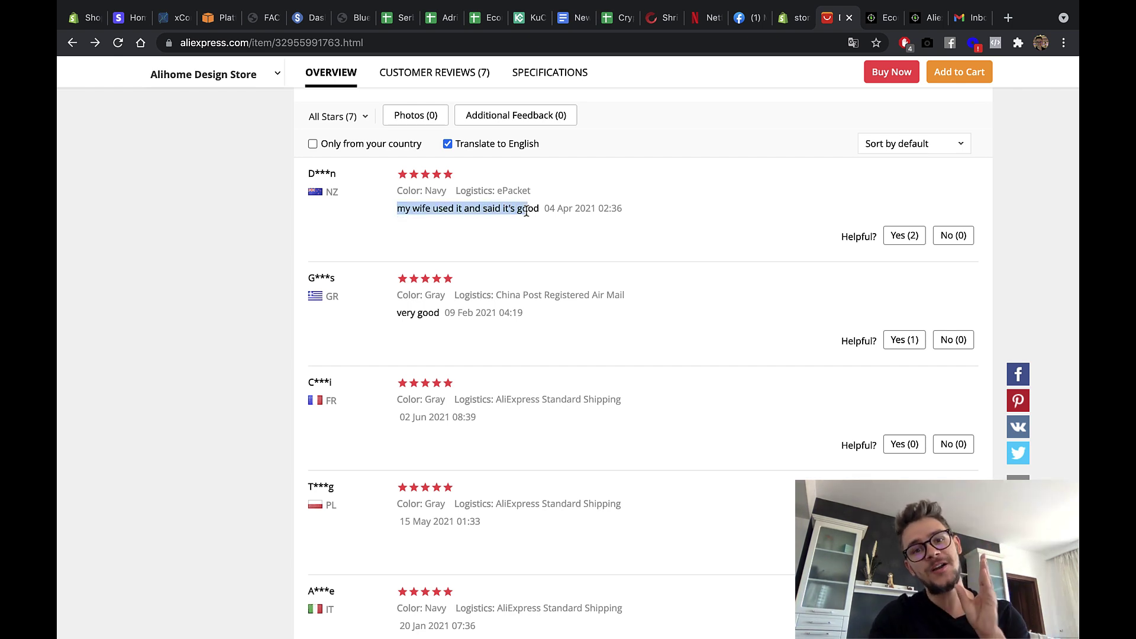
click(527, 211)
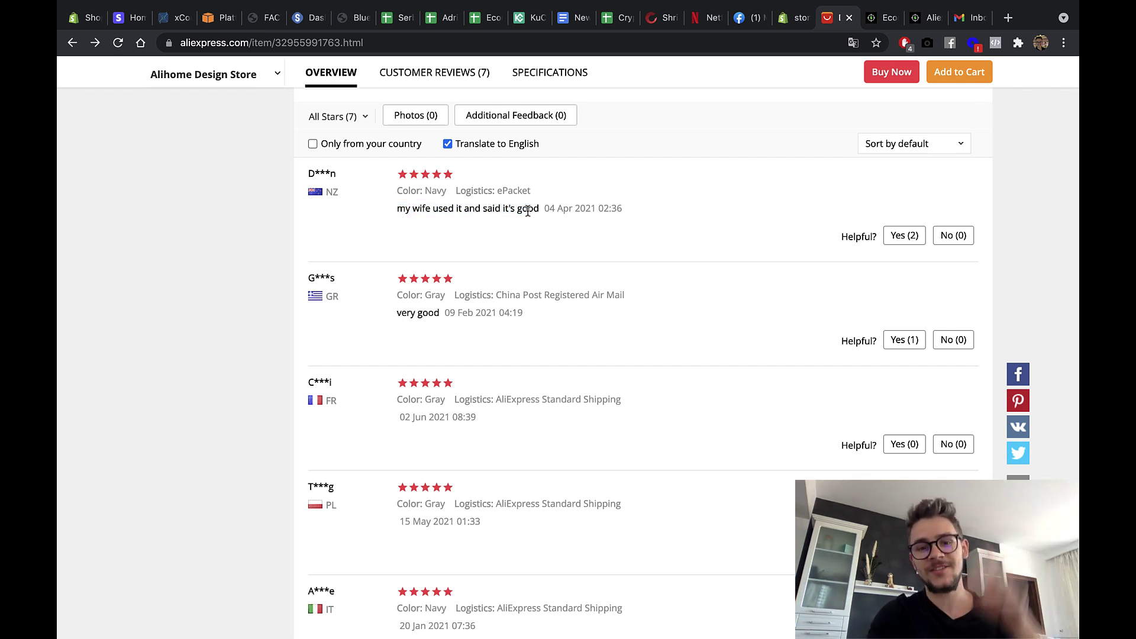
scroll(614, 326, down, 1)
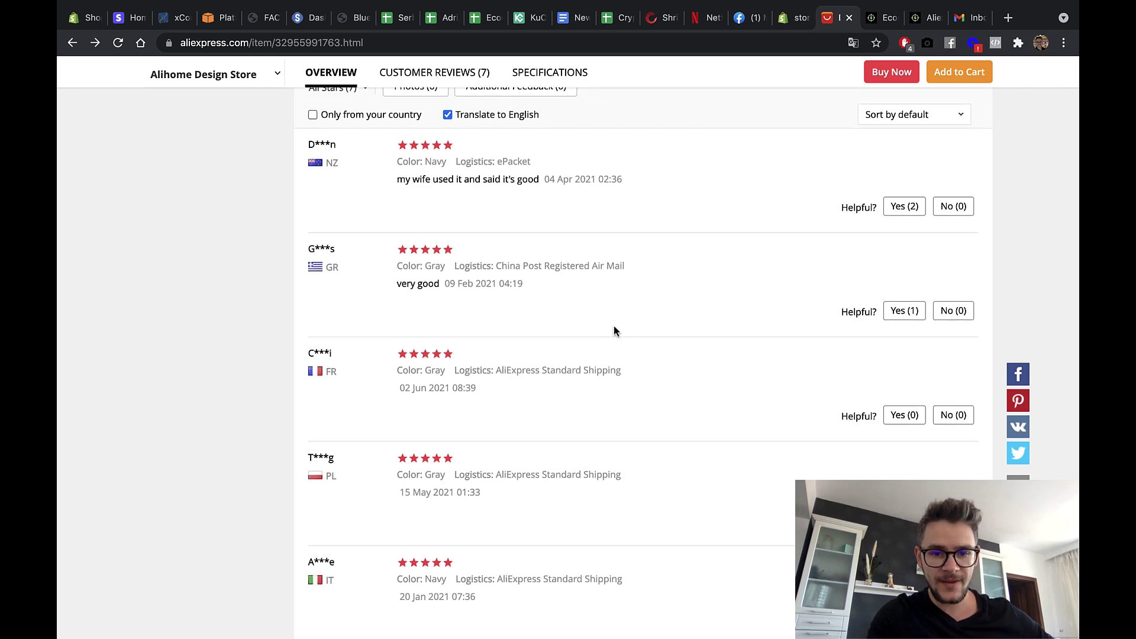
scroll(613, 331, down, 6)
scroll(614, 331, up, 3)
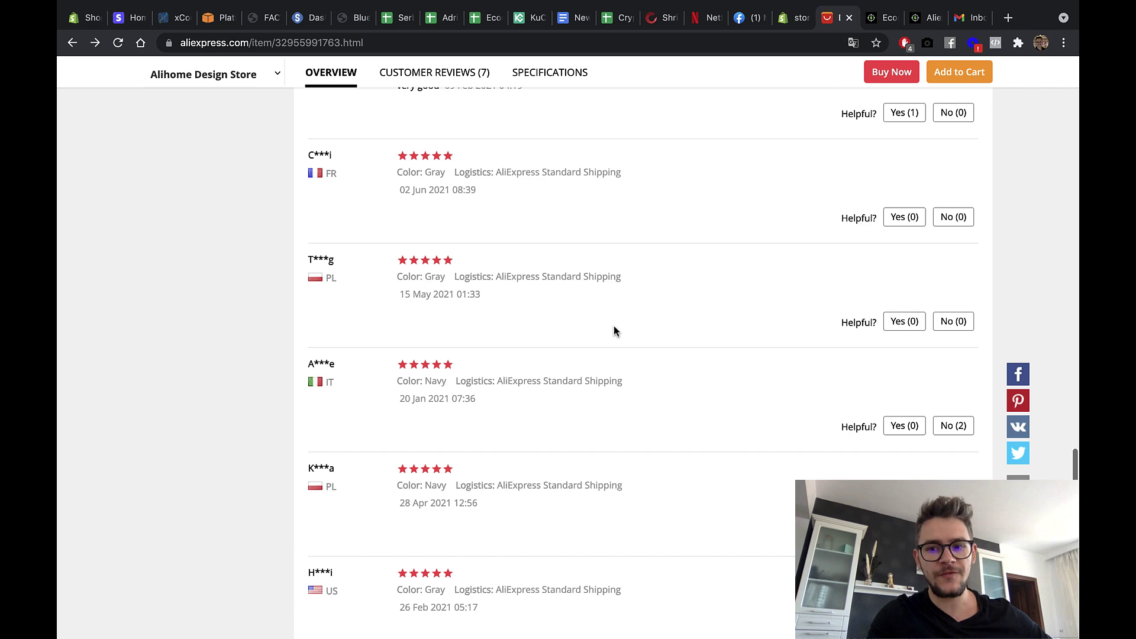
scroll(613, 331, up, 2)
Step: Scroll to the top of the travel pillow listing and highlight its 42 orders count
scroll(613, 332, up, 3)
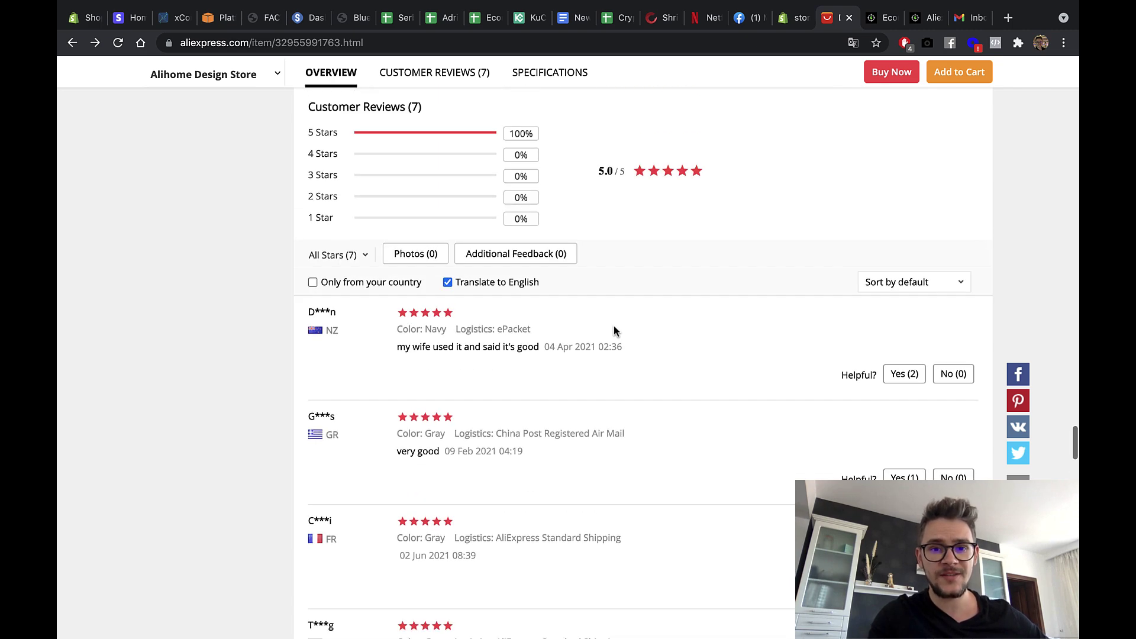
scroll(485, 396, up, 15)
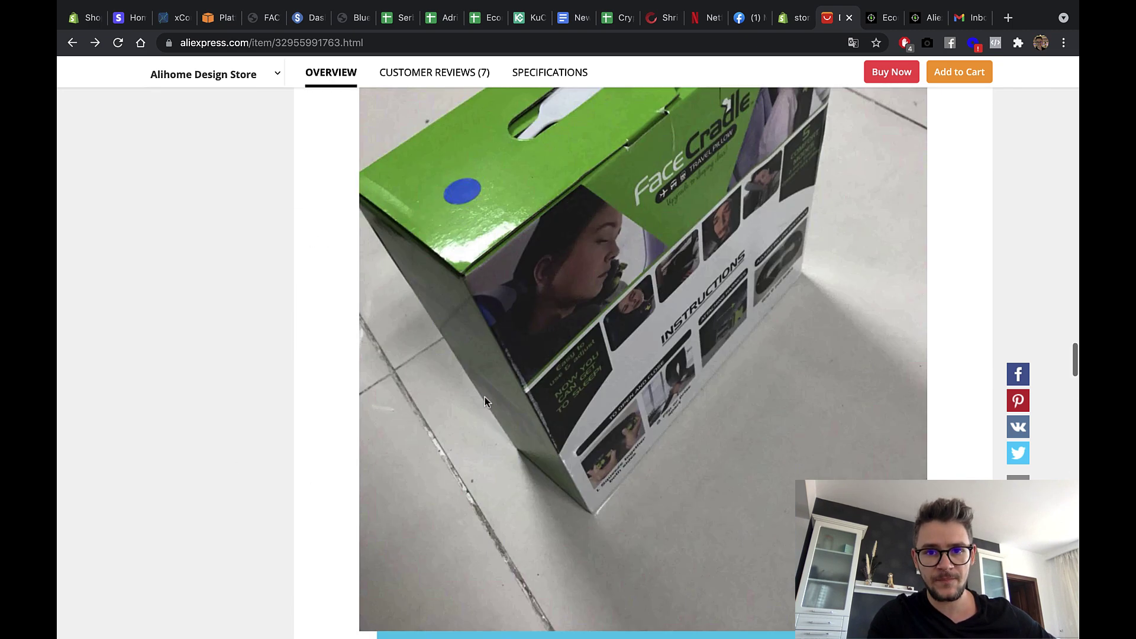
scroll(484, 396, up, 20)
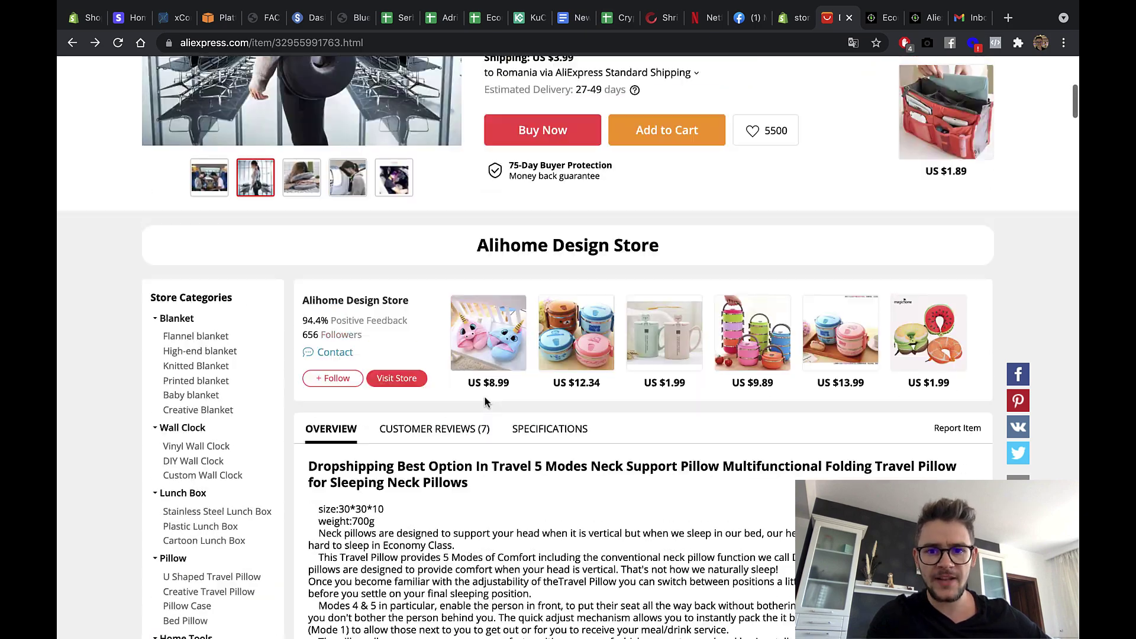
scroll(484, 395, up, 10)
scroll(483, 395, down, 1)
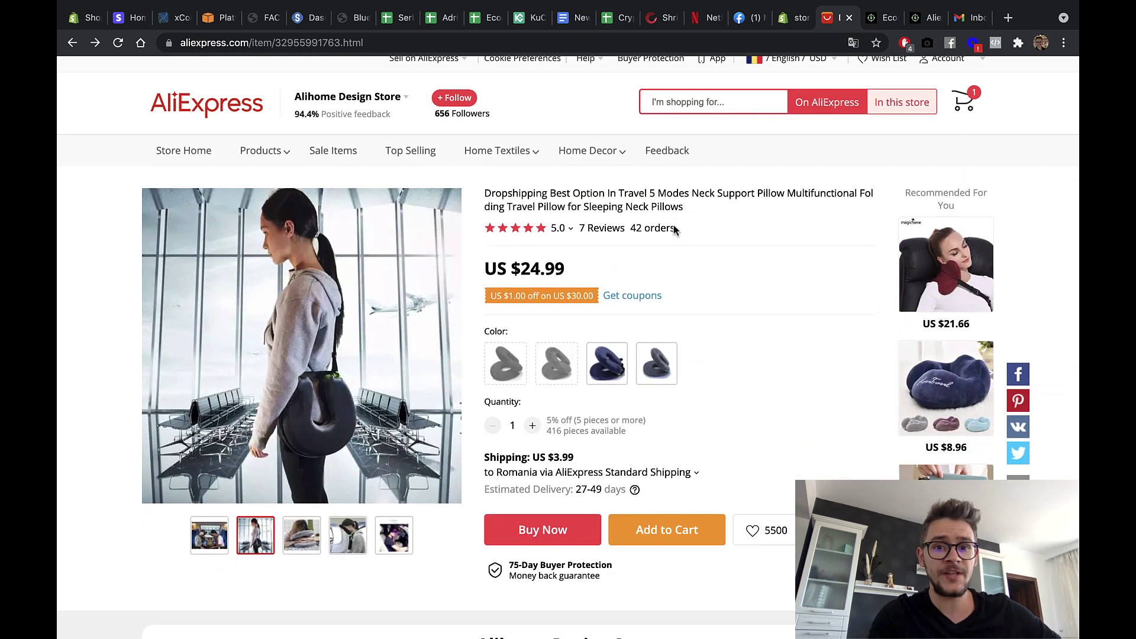
drag(674, 229, 633, 228)
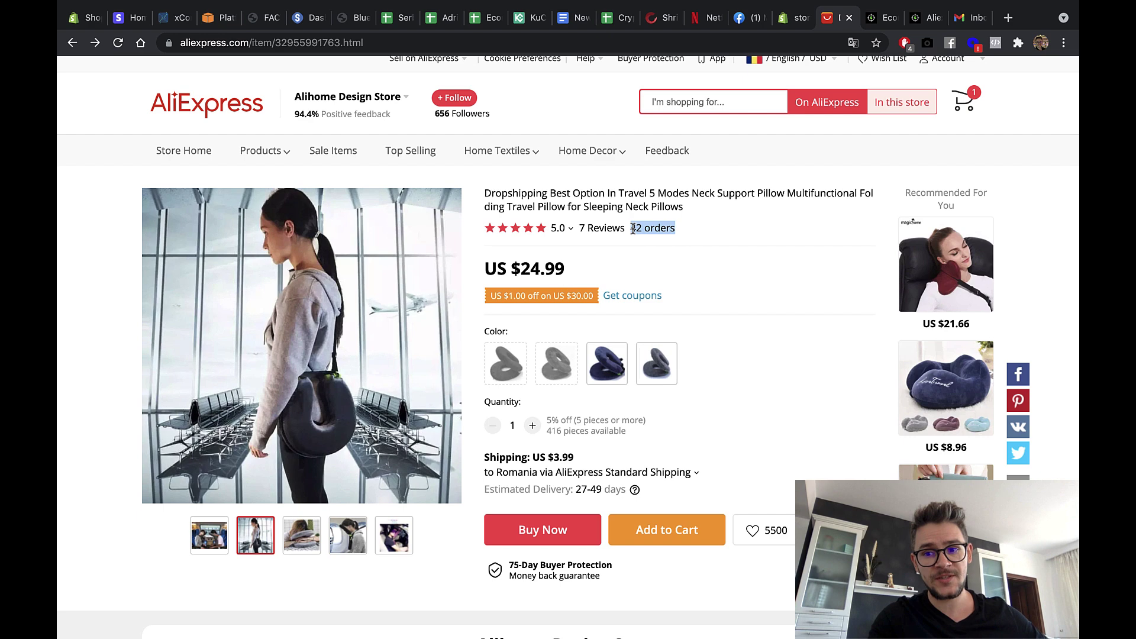
click(632, 228)
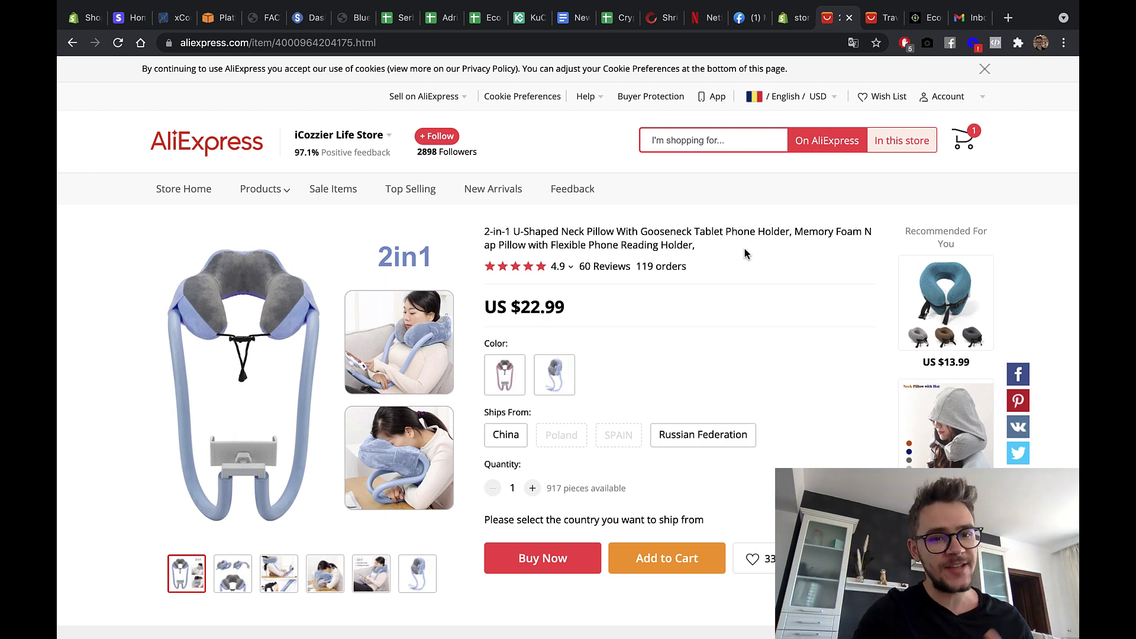
Step: Cycle through the U-shaped pillow's gallery photos, including Use for lunch break, and highlight 119 orders
click(228, 577)
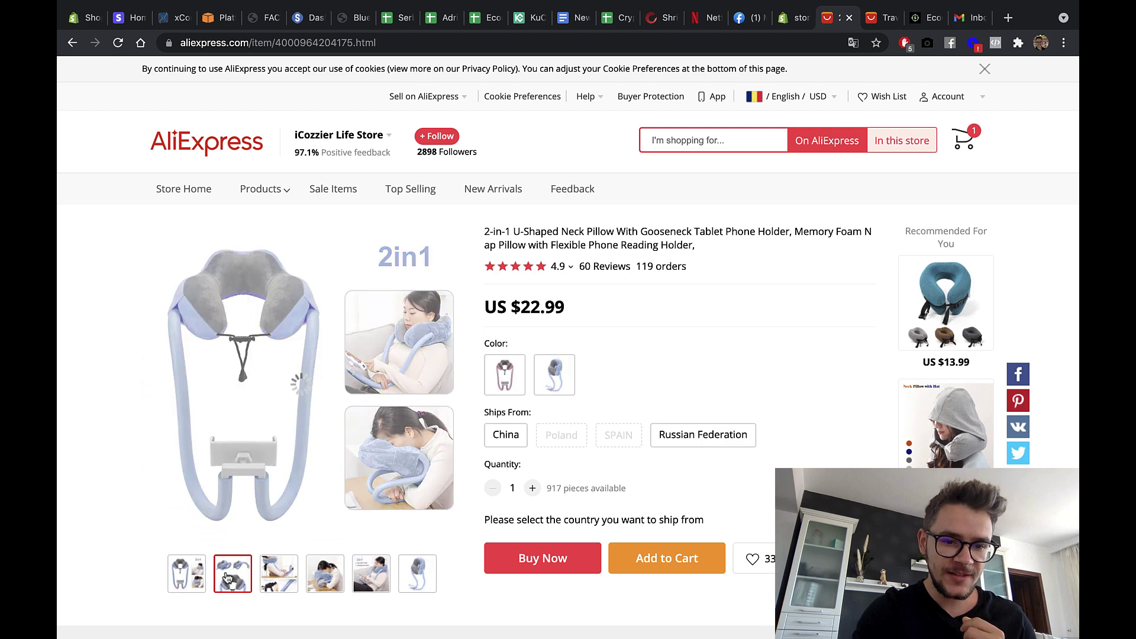
click(272, 584)
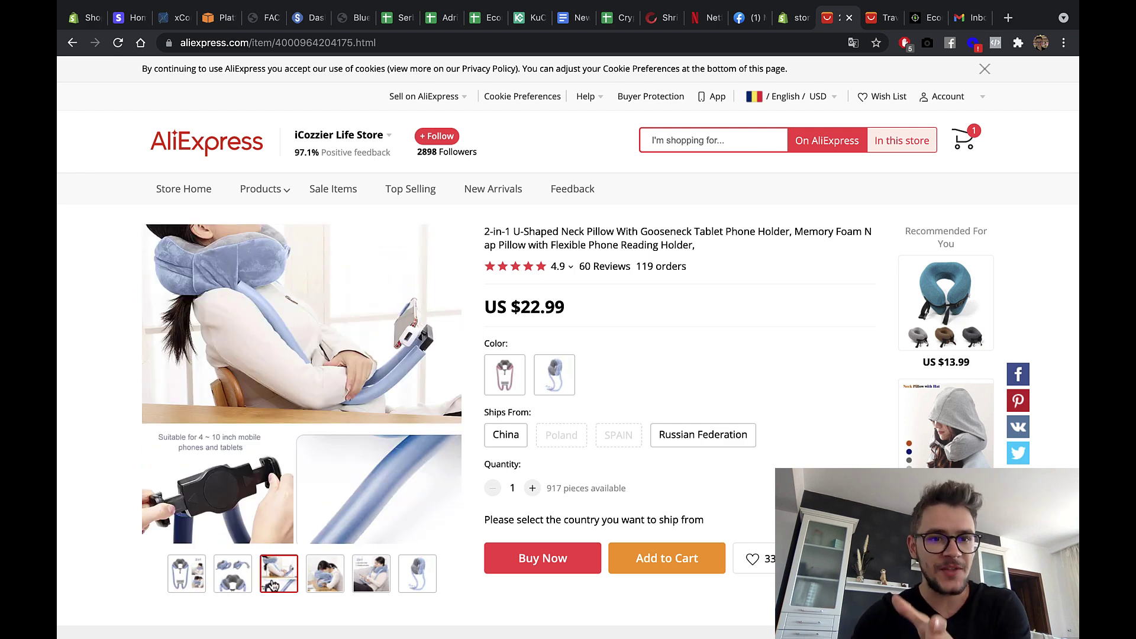
click(320, 579)
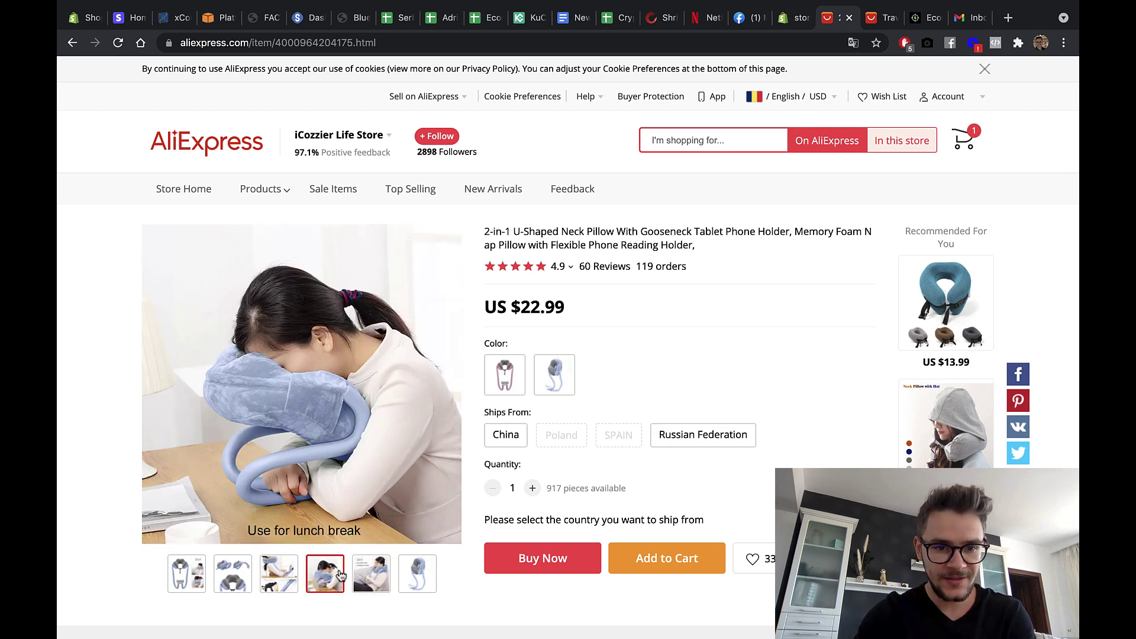
click(238, 572)
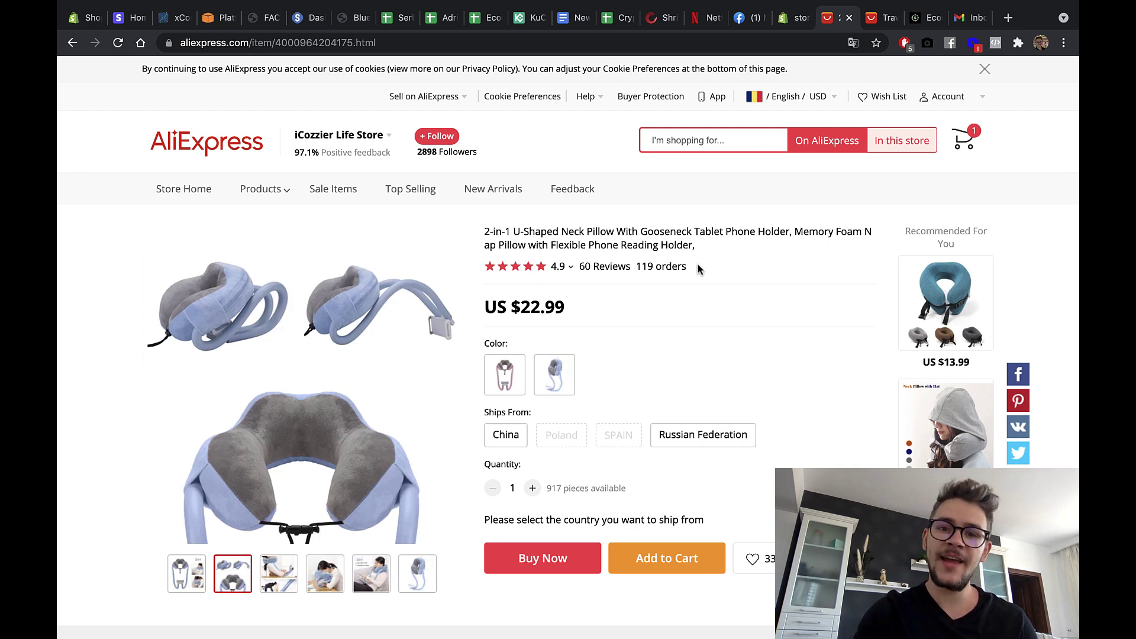
drag(691, 267, 635, 268)
click(696, 295)
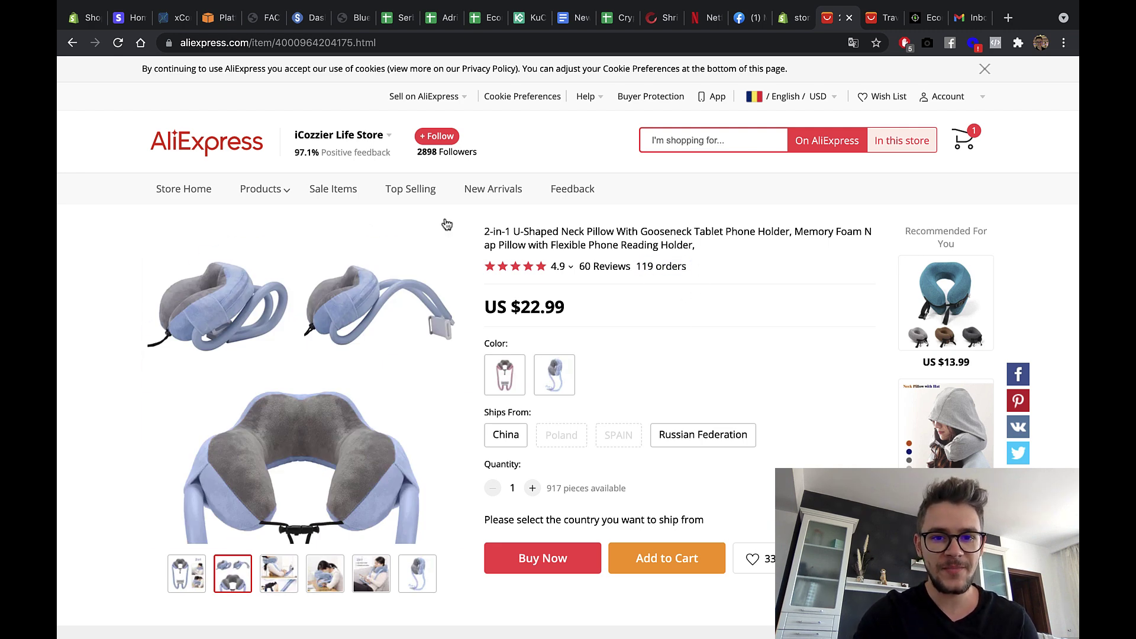
click(278, 572)
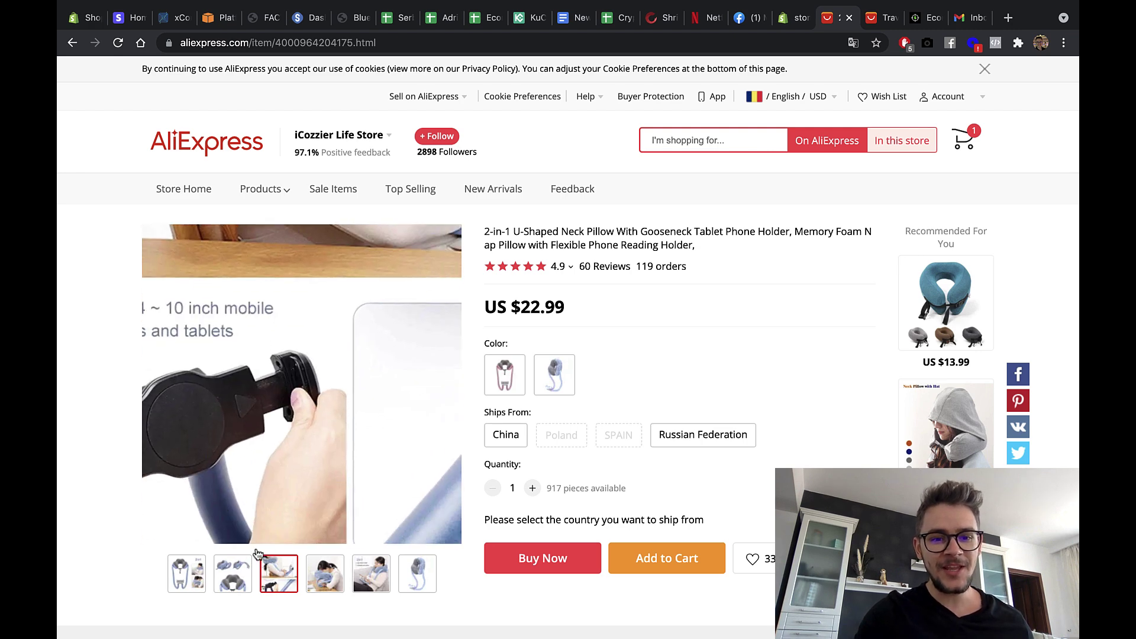
click(234, 574)
click(265, 582)
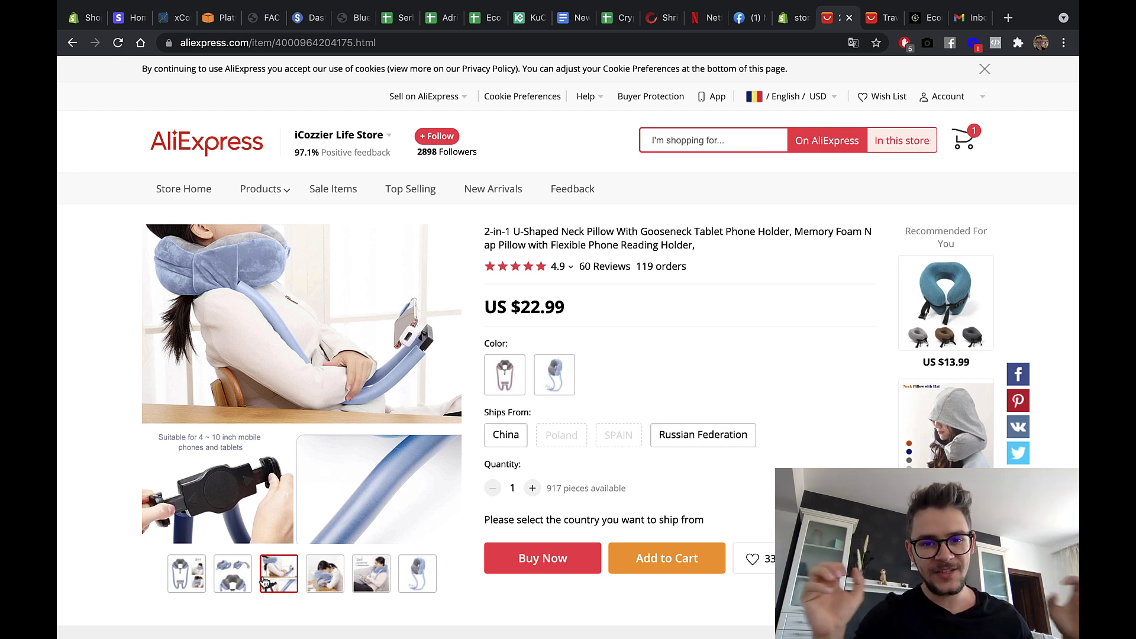
click(327, 589)
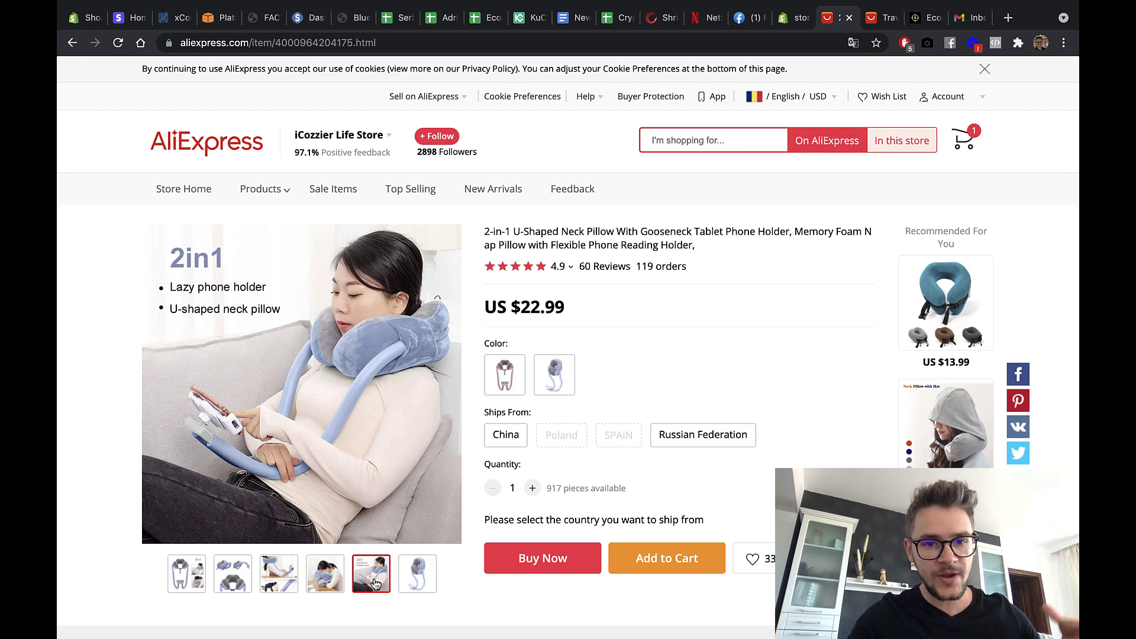
Step: Scroll down the phone-holder pillow listing past the product photo grid
mouse_move(424, 577)
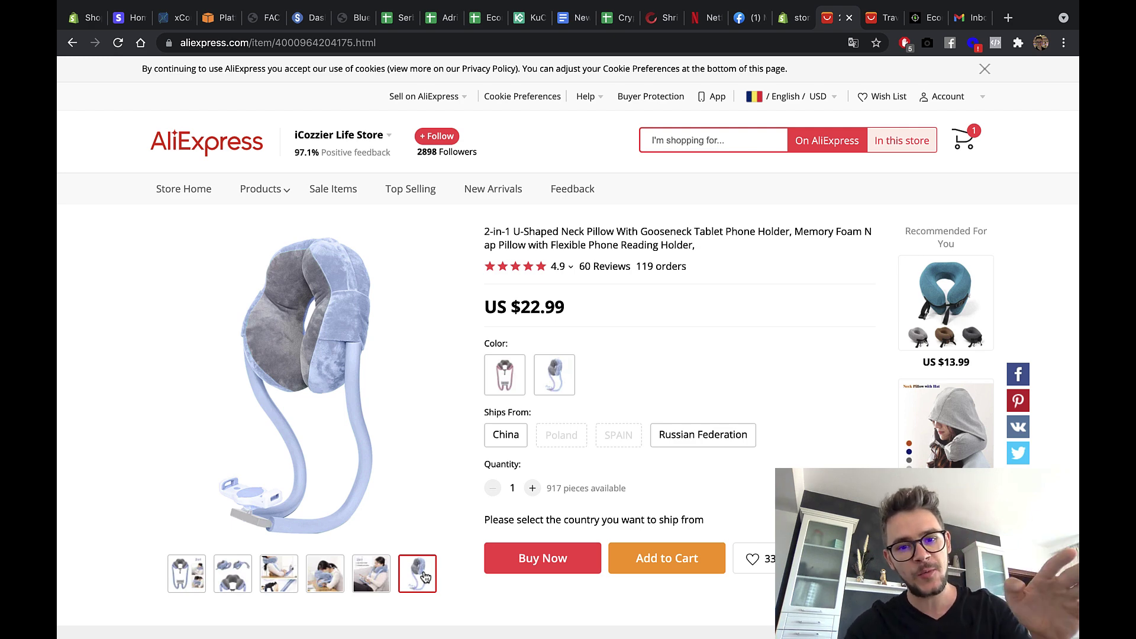
mouse_move(389, 572)
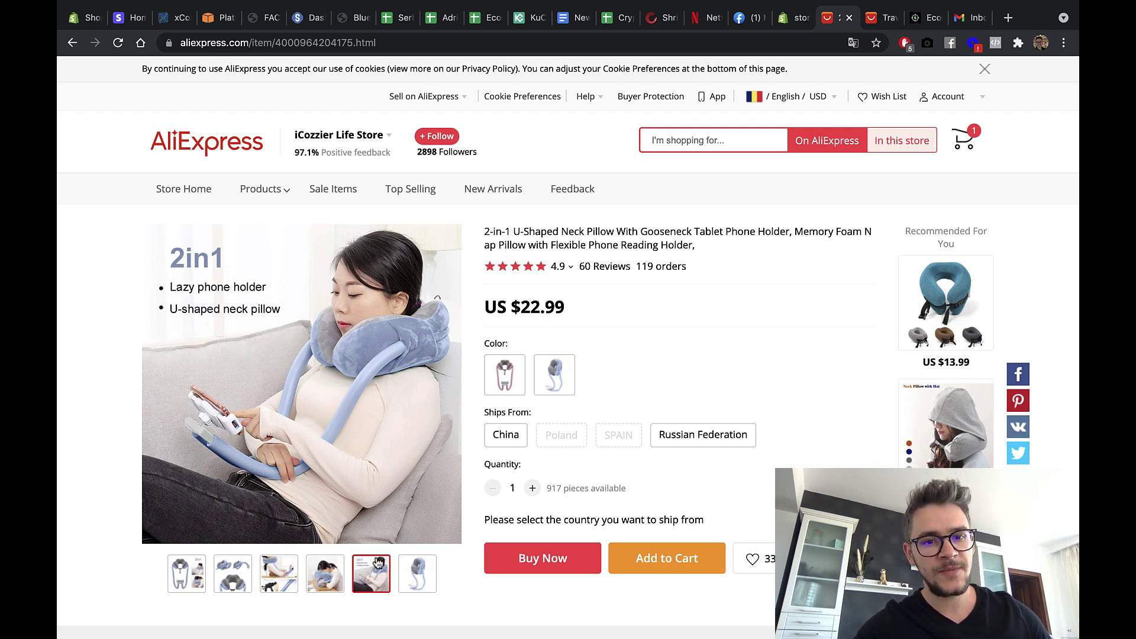
mouse_move(315, 572)
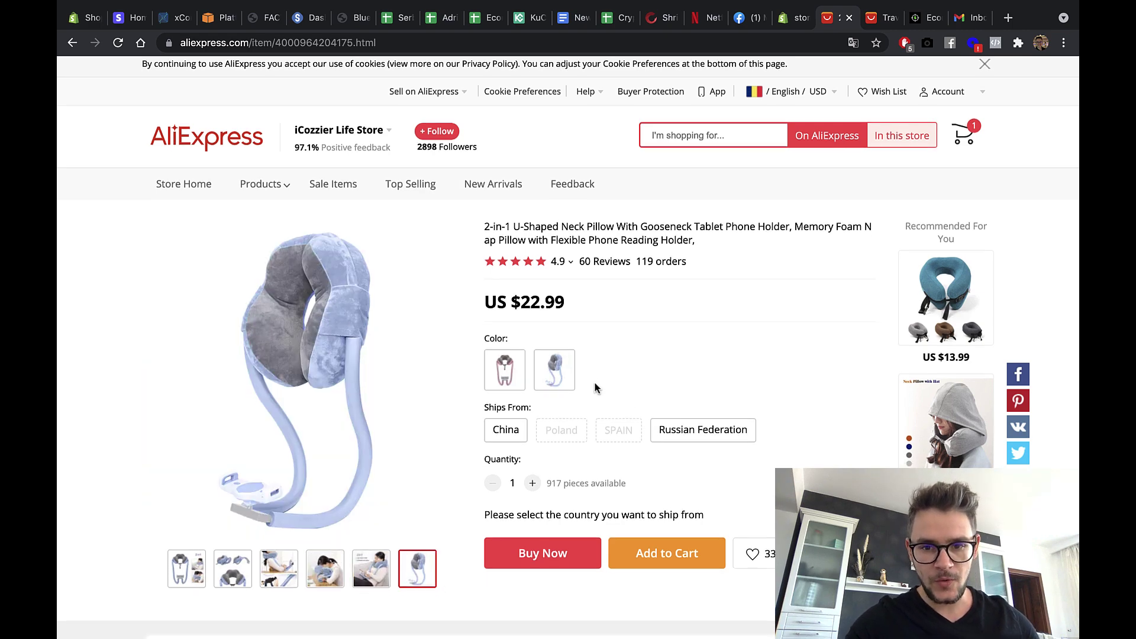
scroll(597, 387, down, 3)
scroll(596, 388, up, 3)
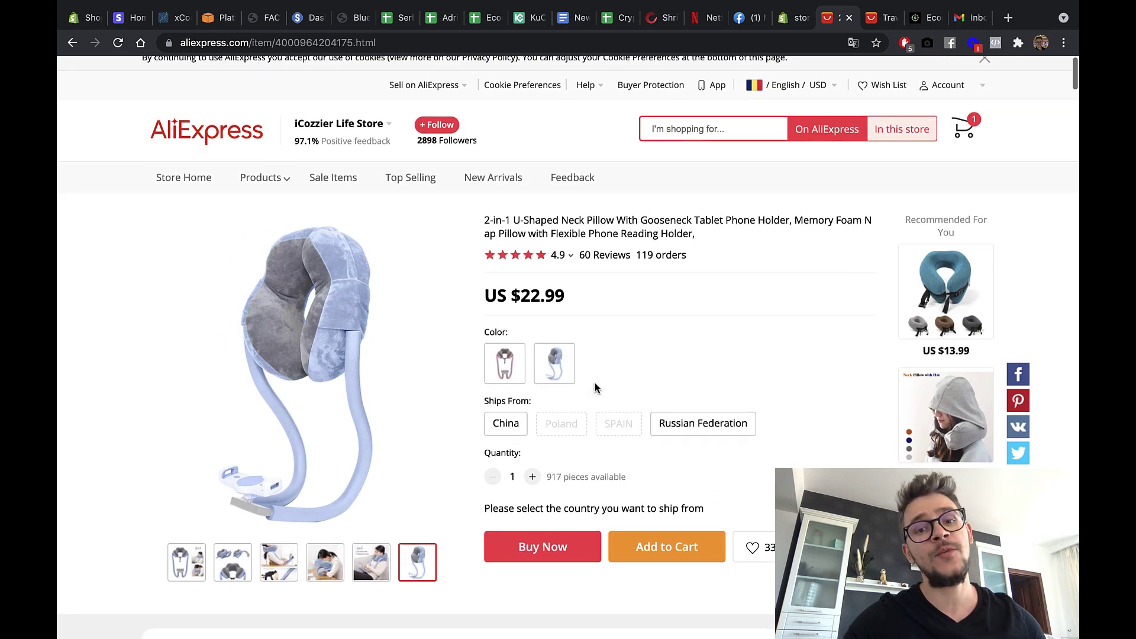
scroll(596, 387, down, 4)
scroll(594, 387, down, 4)
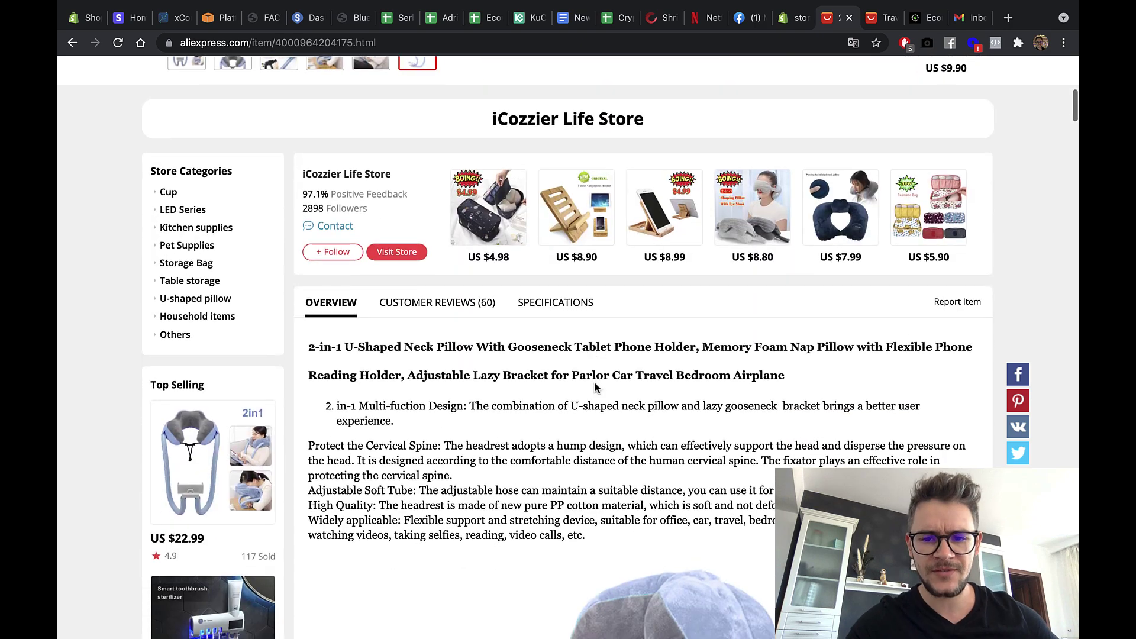
scroll(595, 387, down, 7)
scroll(595, 384, down, 10)
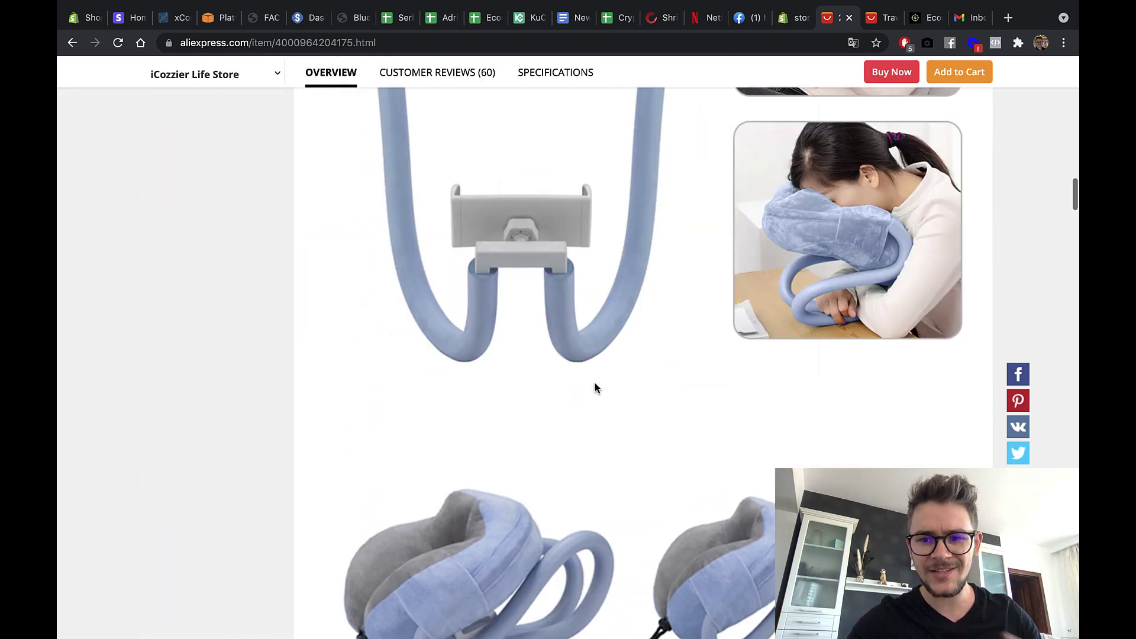
scroll(595, 387, down, 8)
scroll(594, 387, down, 6)
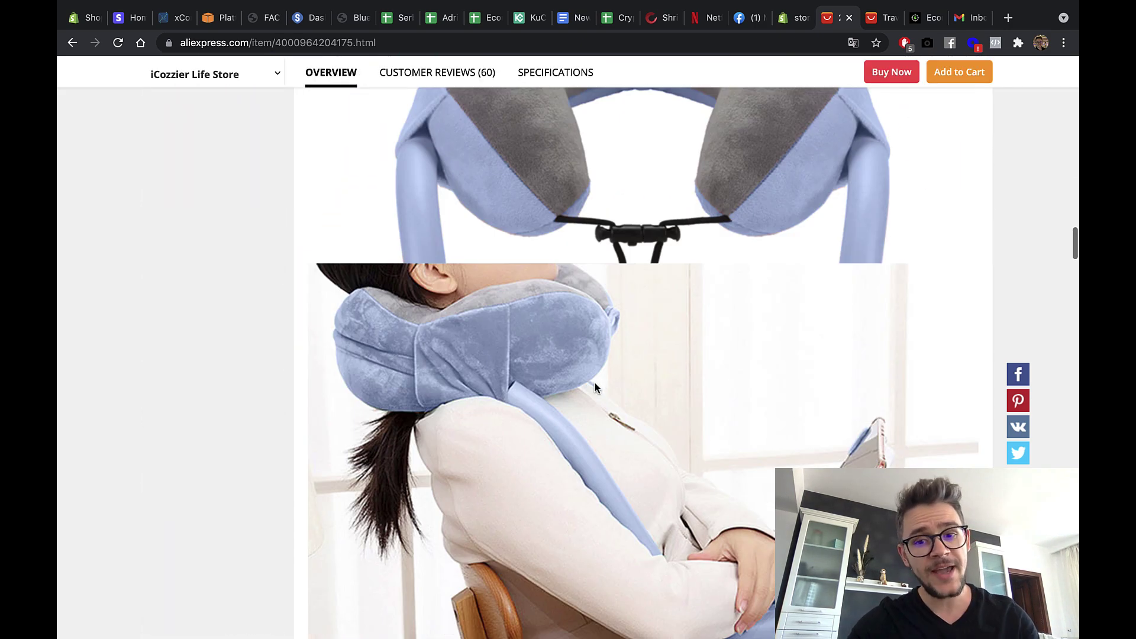
scroll(593, 388, down, 12)
Step: Continue to the Customer Reviews (60) section averaging 4.9 with 95% five-star ratings
scroll(593, 385, up, 2)
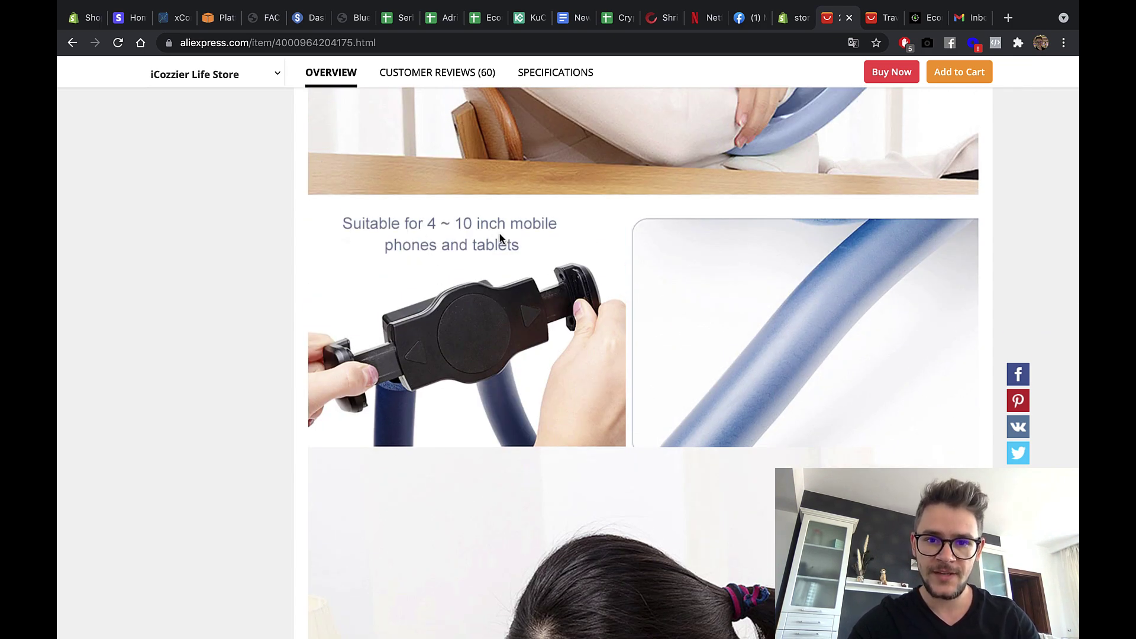
scroll(554, 550, down, 5)
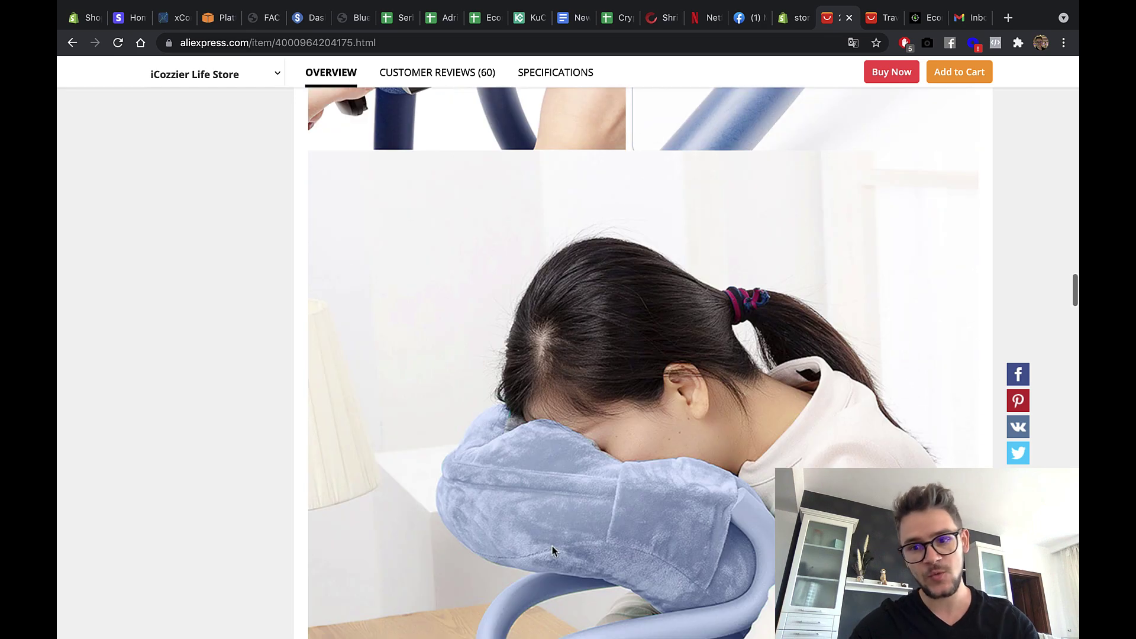
scroll(554, 550, down, 8)
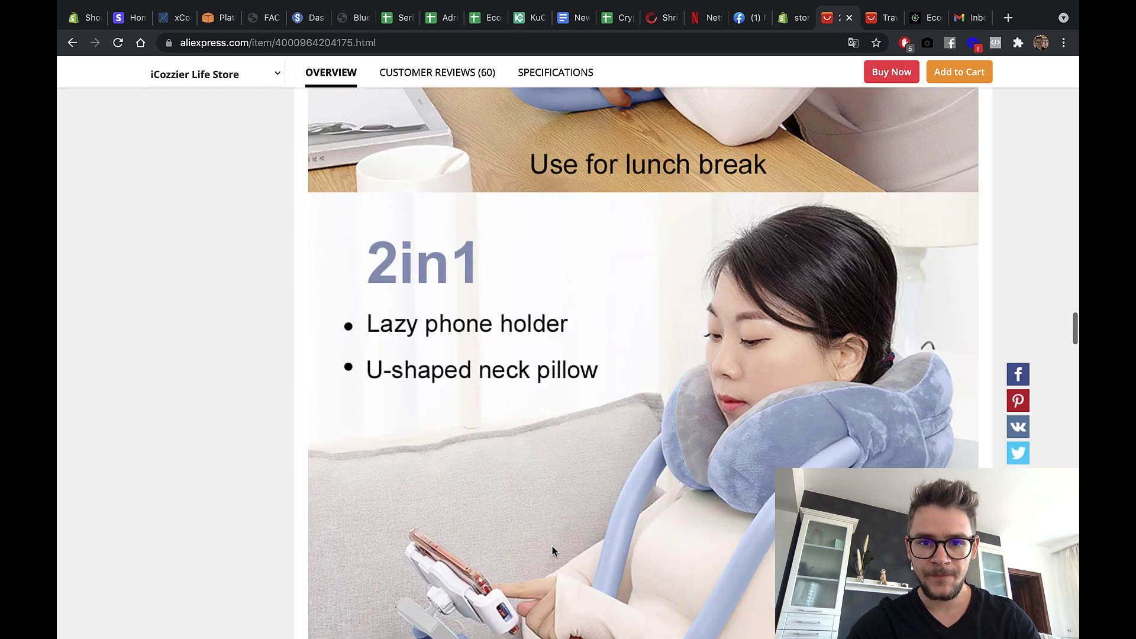
scroll(553, 550, up, 1)
scroll(554, 550, down, 4)
scroll(554, 551, down, 2)
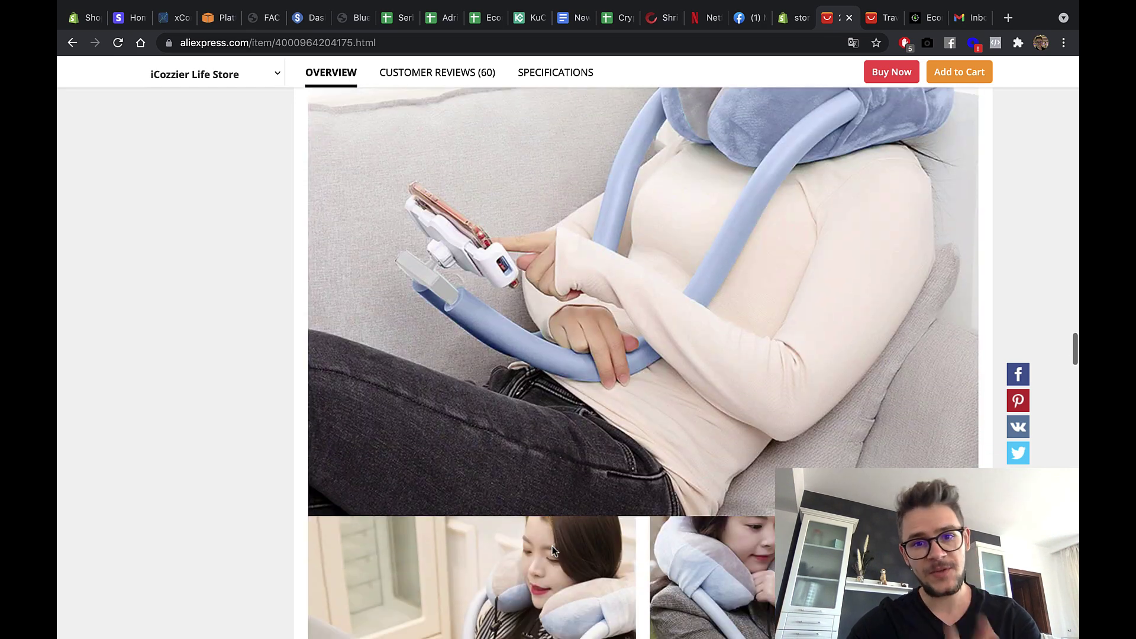
scroll(554, 550, down, 5)
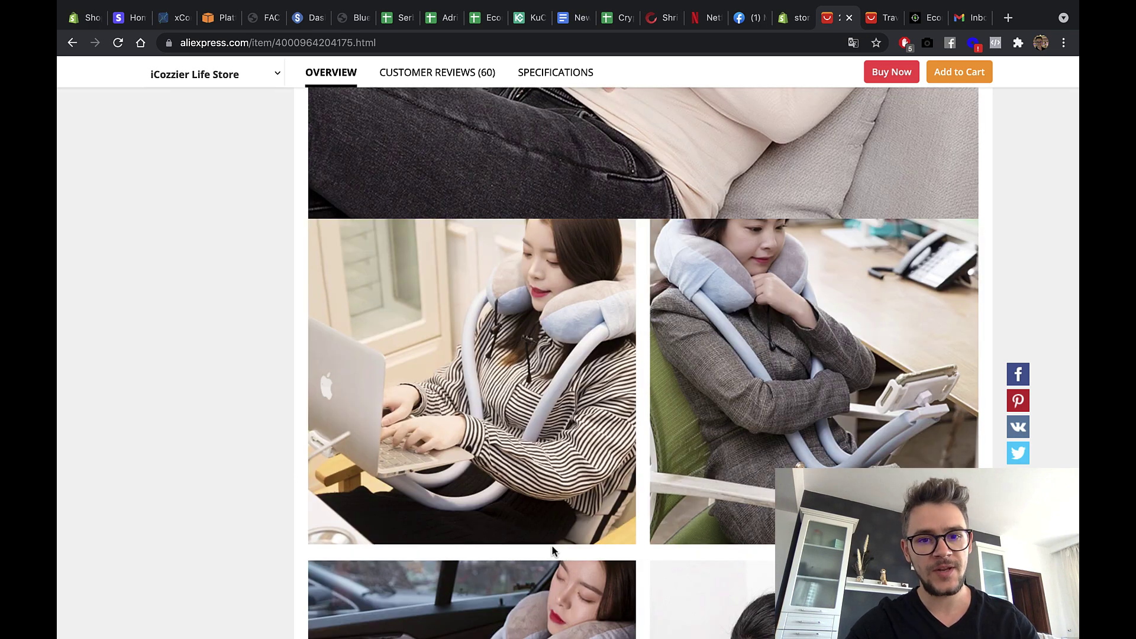
scroll(551, 550, down, 4)
scroll(552, 550, up, 2)
scroll(552, 545, up, 1)
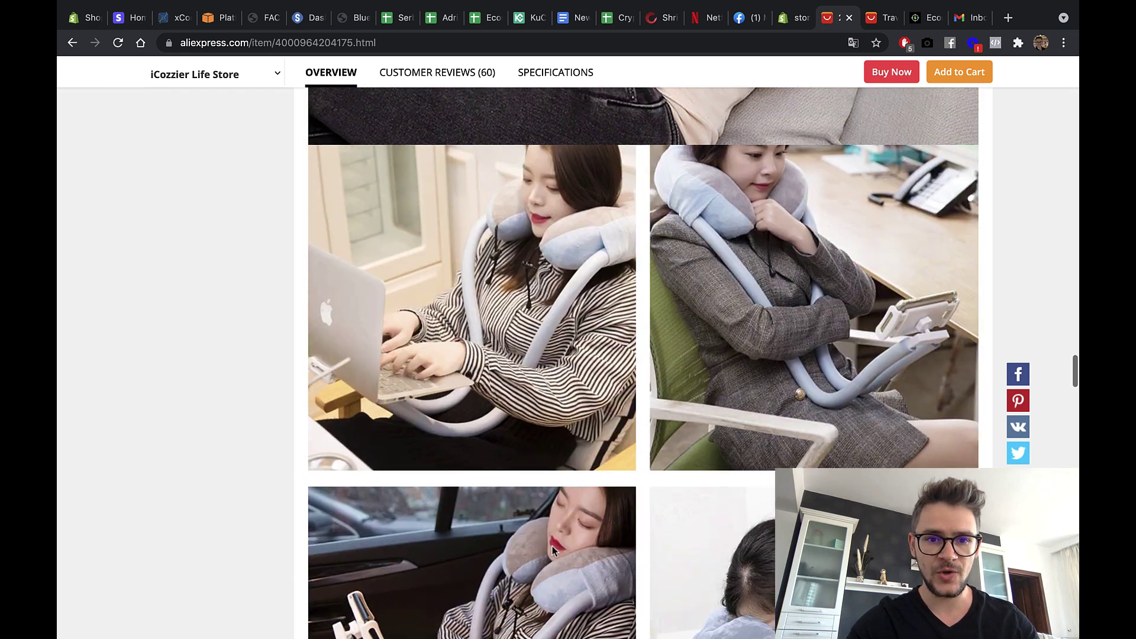
scroll(449, 293, up, 5)
scroll(450, 293, down, 5)
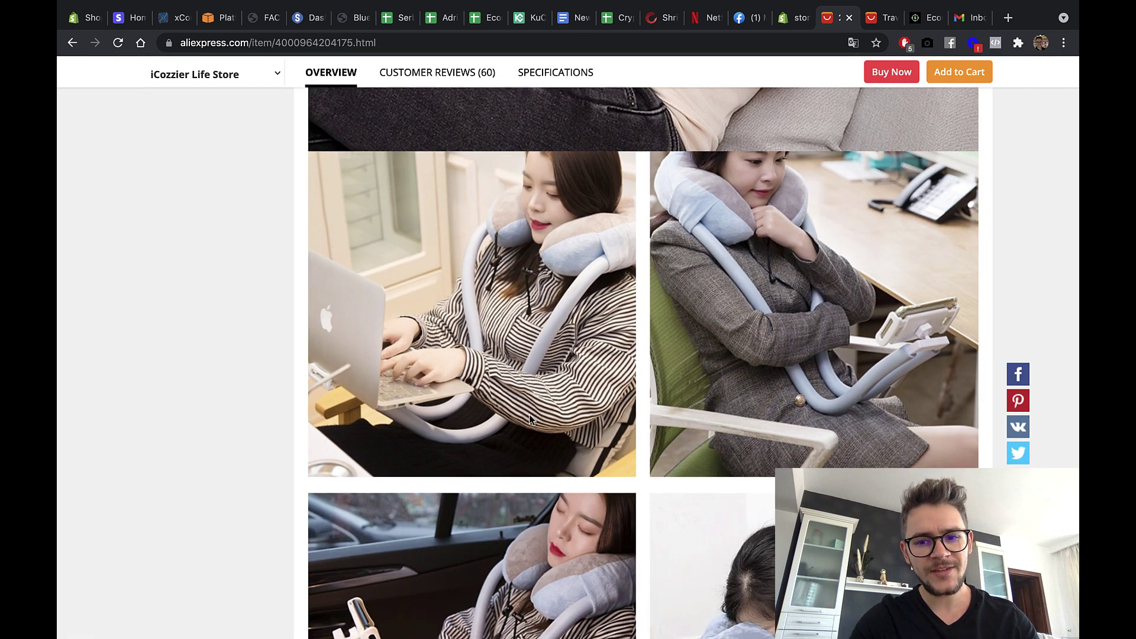
scroll(528, 415, down, 7)
scroll(528, 502, down, 2)
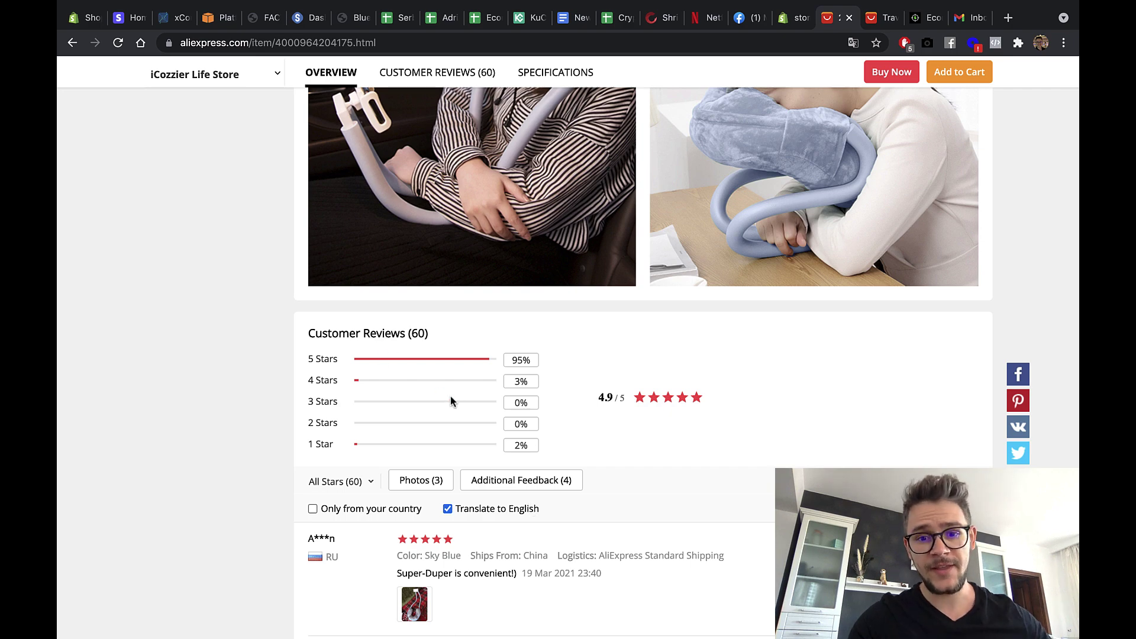
Step: Enlarge the first review's photo and scroll through the buyer reviews
scroll(559, 403, down, 5)
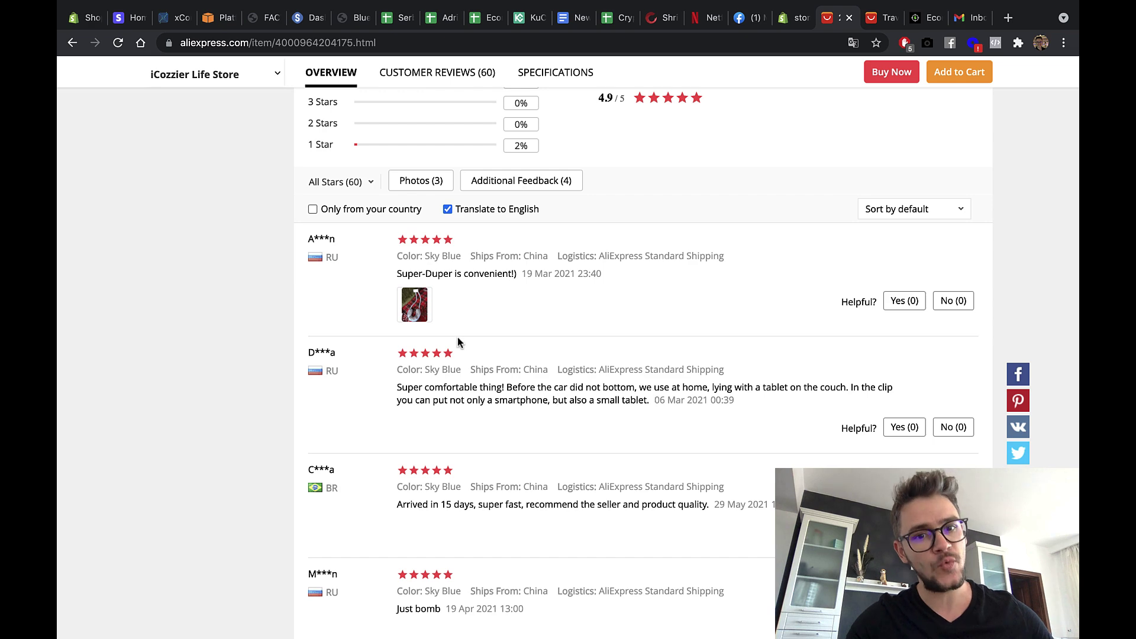
click(414, 305)
scroll(571, 538, down, 2)
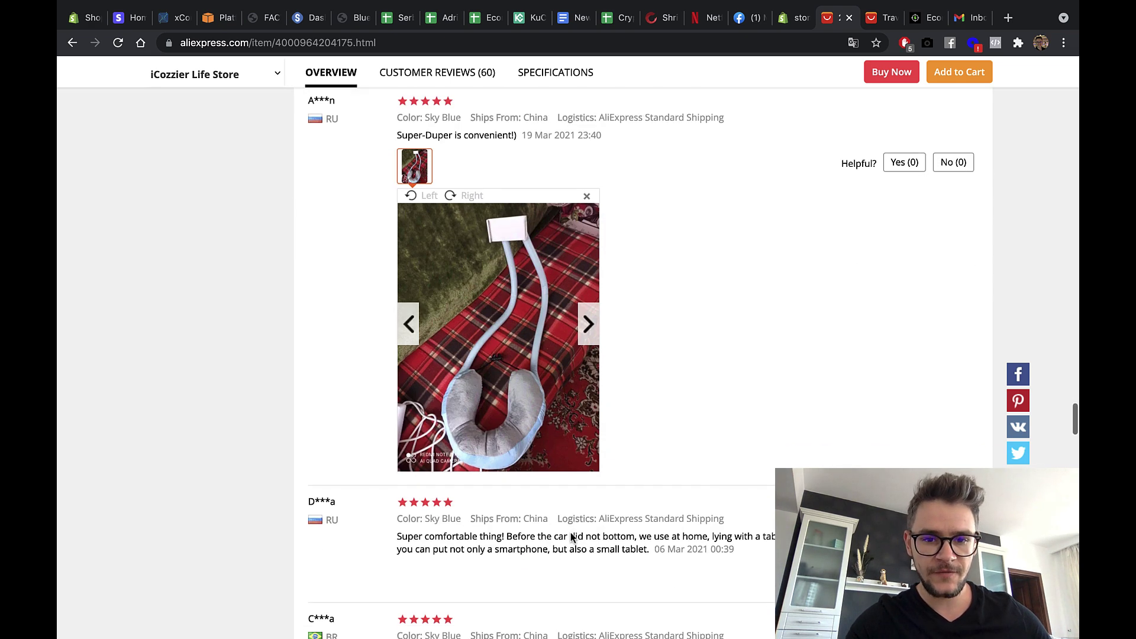
scroll(496, 394, up, 5)
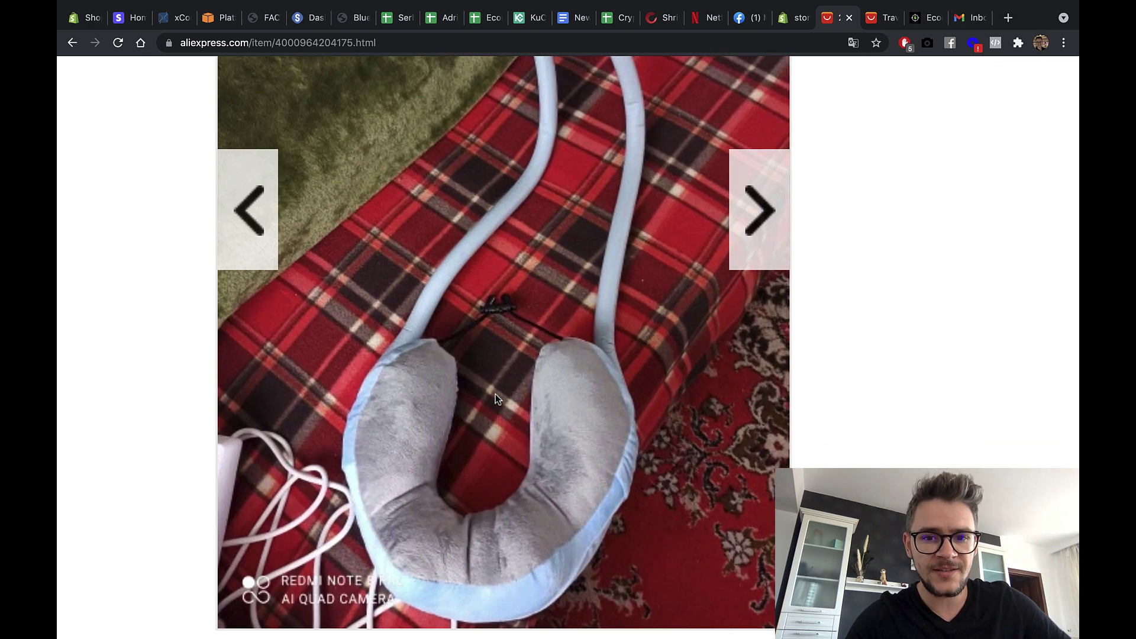
scroll(495, 394, up, 3)
scroll(495, 394, down, 4)
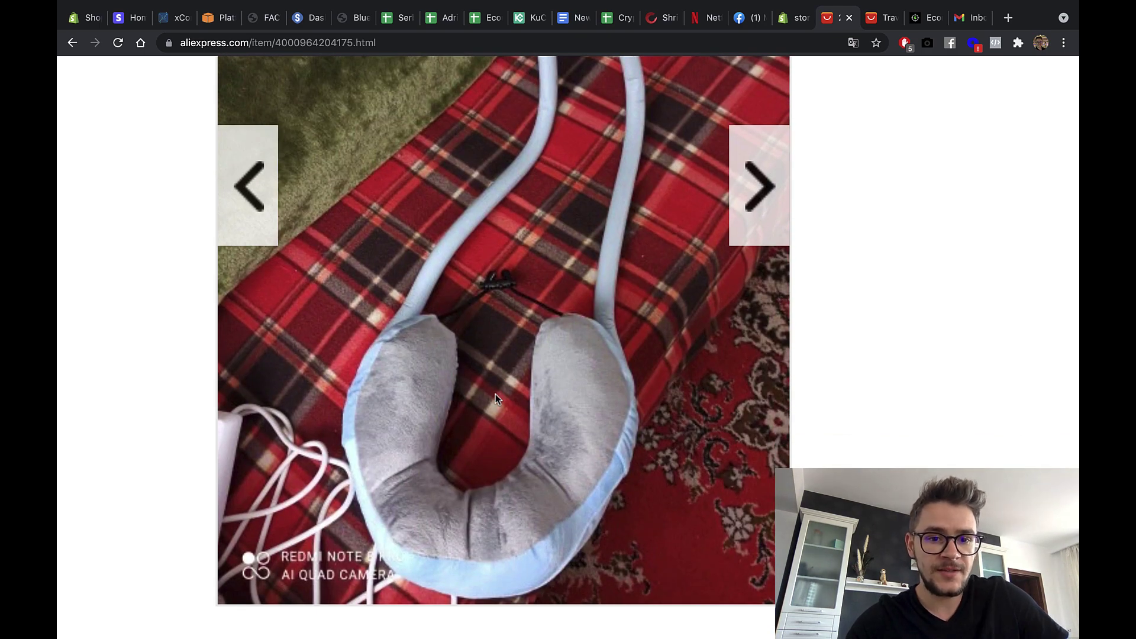
scroll(495, 393, down, 5)
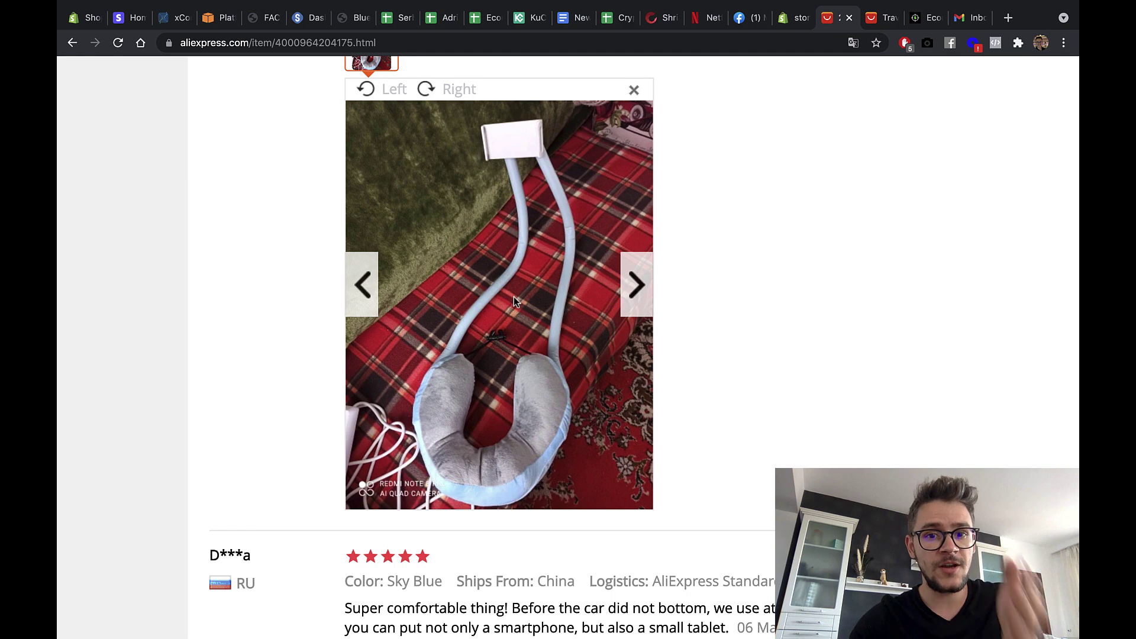
scroll(510, 293, down, 5)
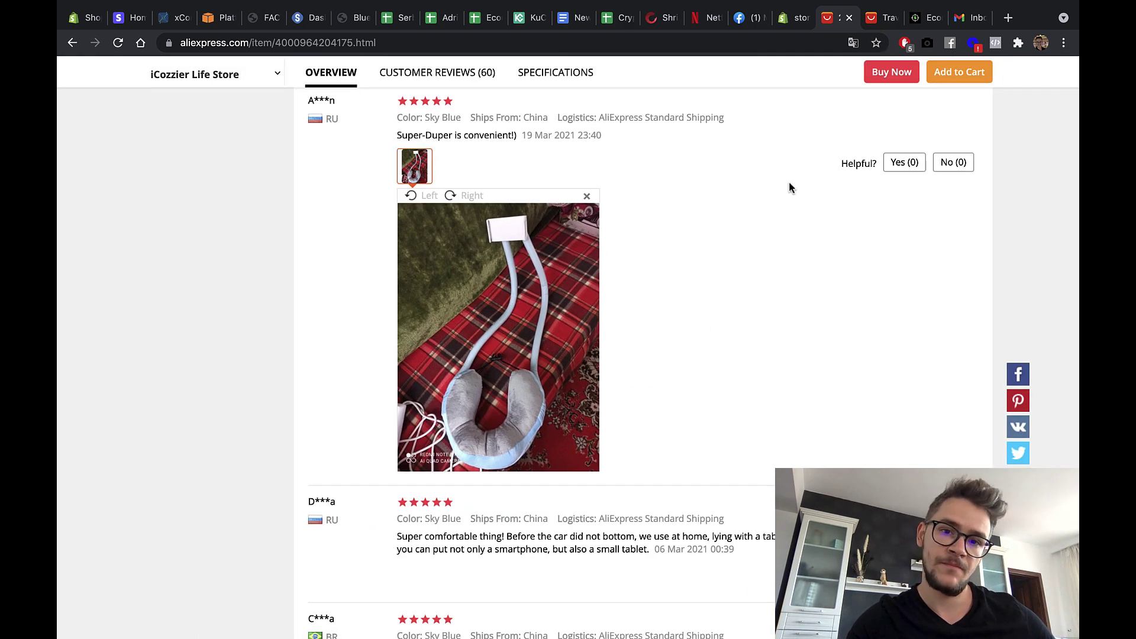
scroll(495, 275, up, 5)
scroll(496, 275, down, 5)
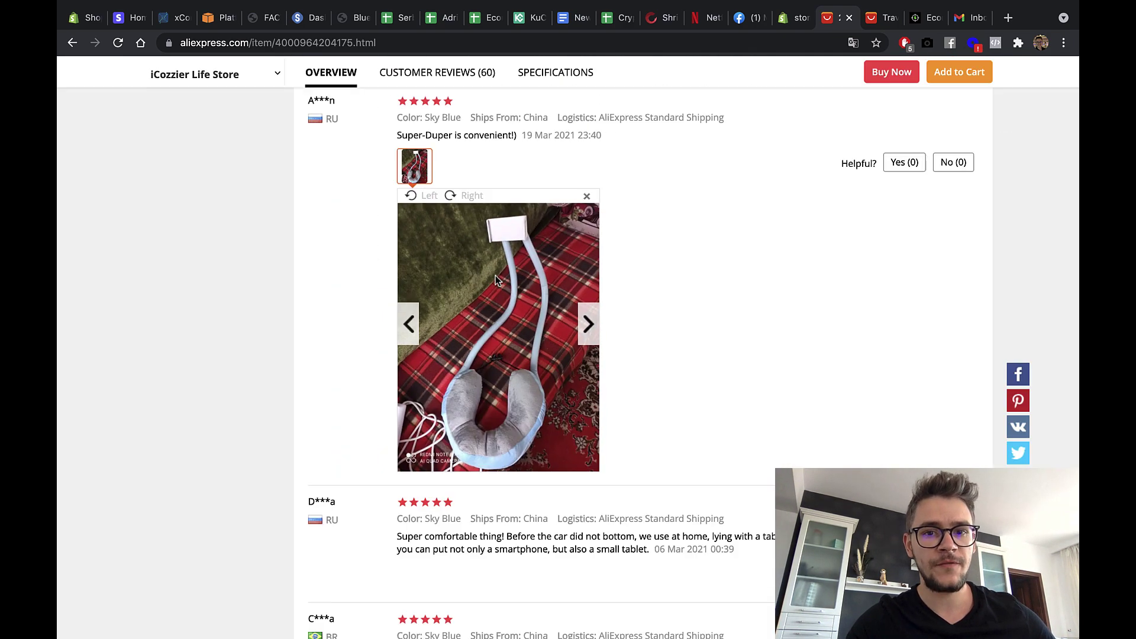
scroll(695, 440, down, 6)
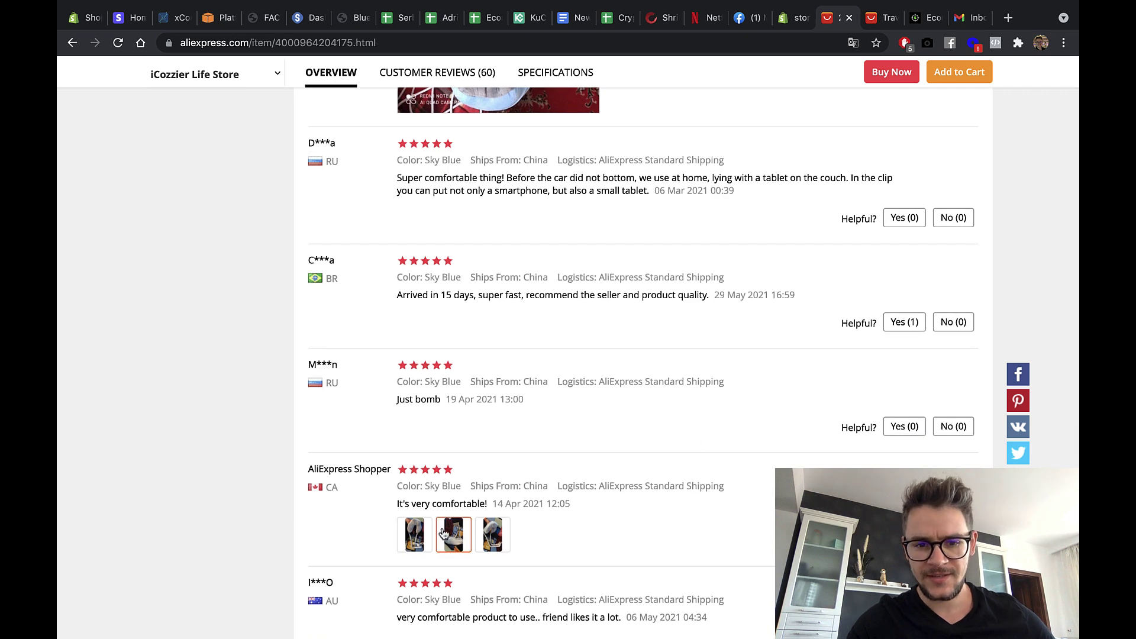
Step: View the three photos of the 'It's very comfortable!' review, then switch to the dinosaur pillow tab
click(424, 533)
scroll(478, 567, down, 6)
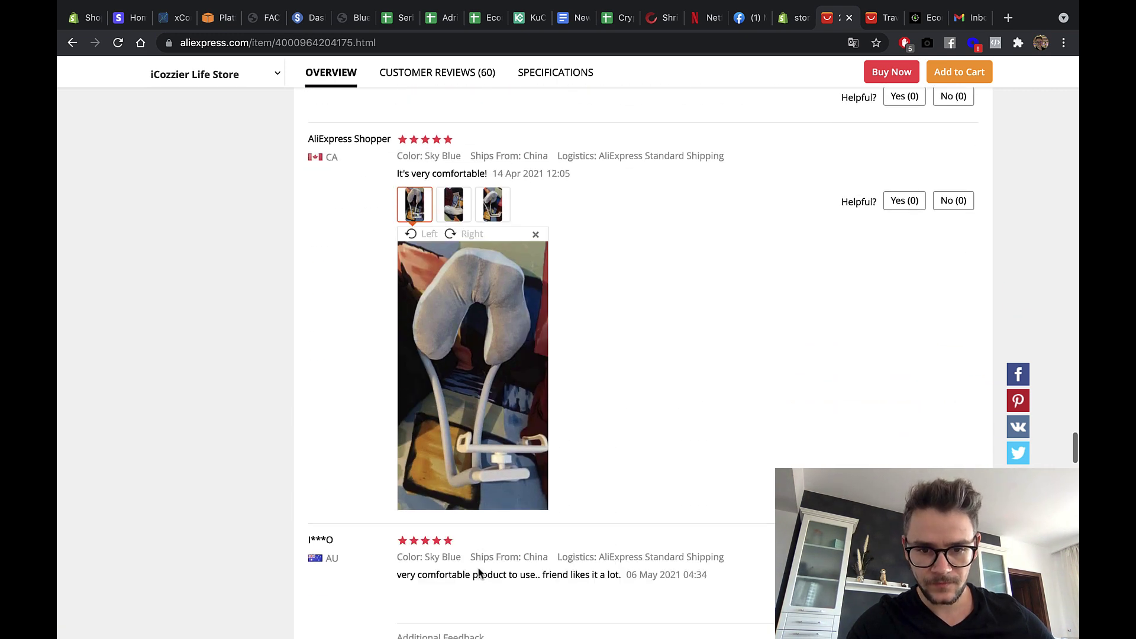
click(453, 204)
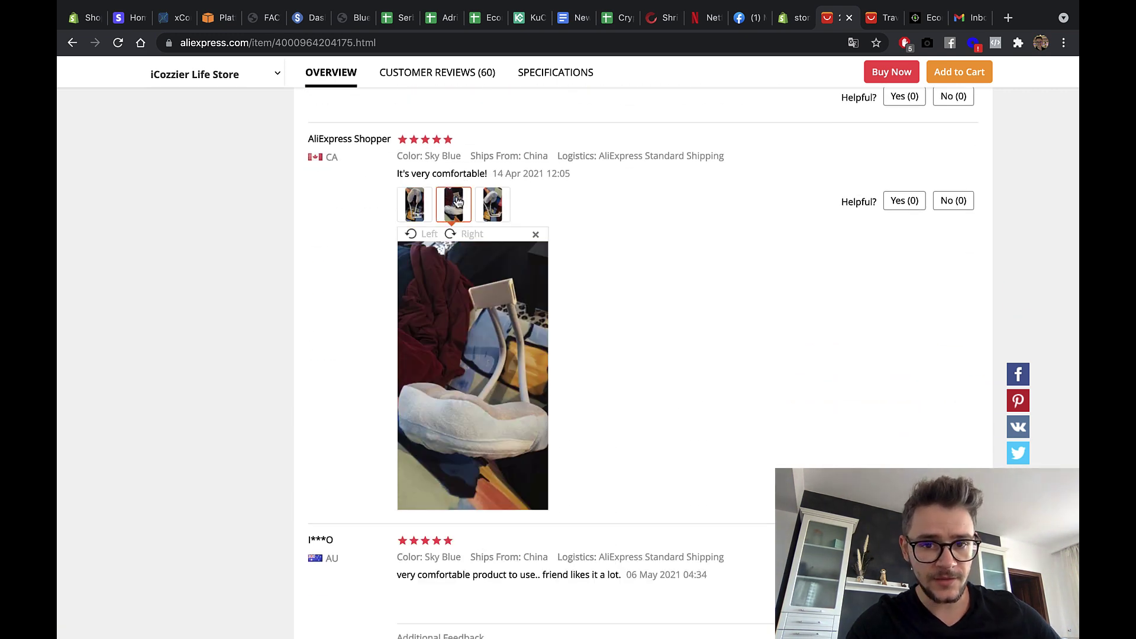
click(490, 204)
scroll(475, 360, up, 3)
scroll(476, 360, down, 3)
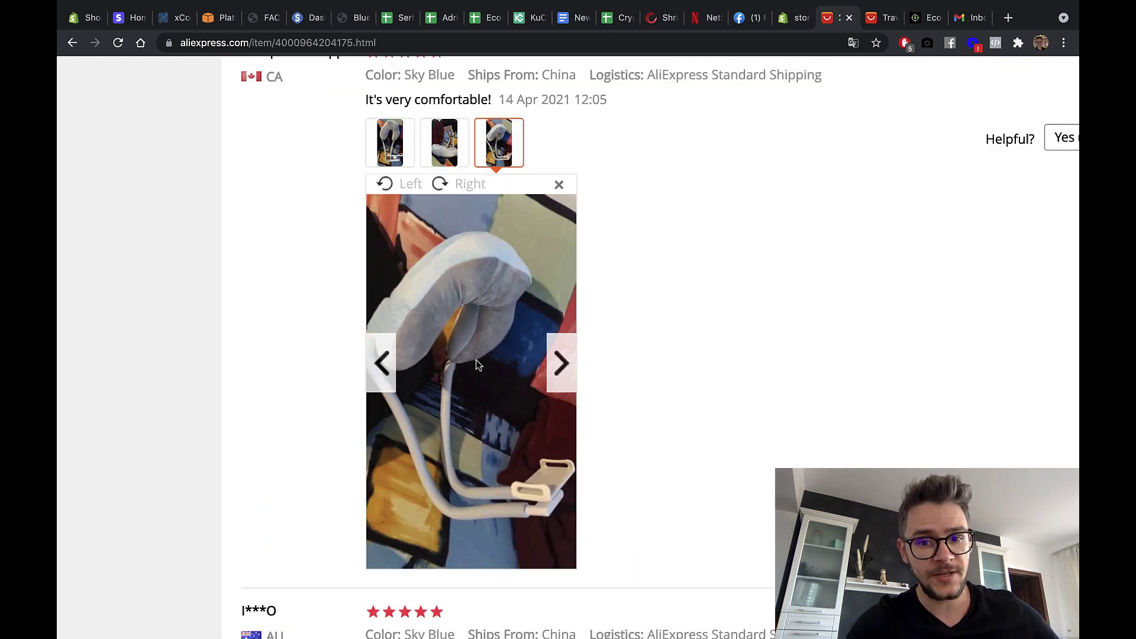
scroll(615, 462, down, 13)
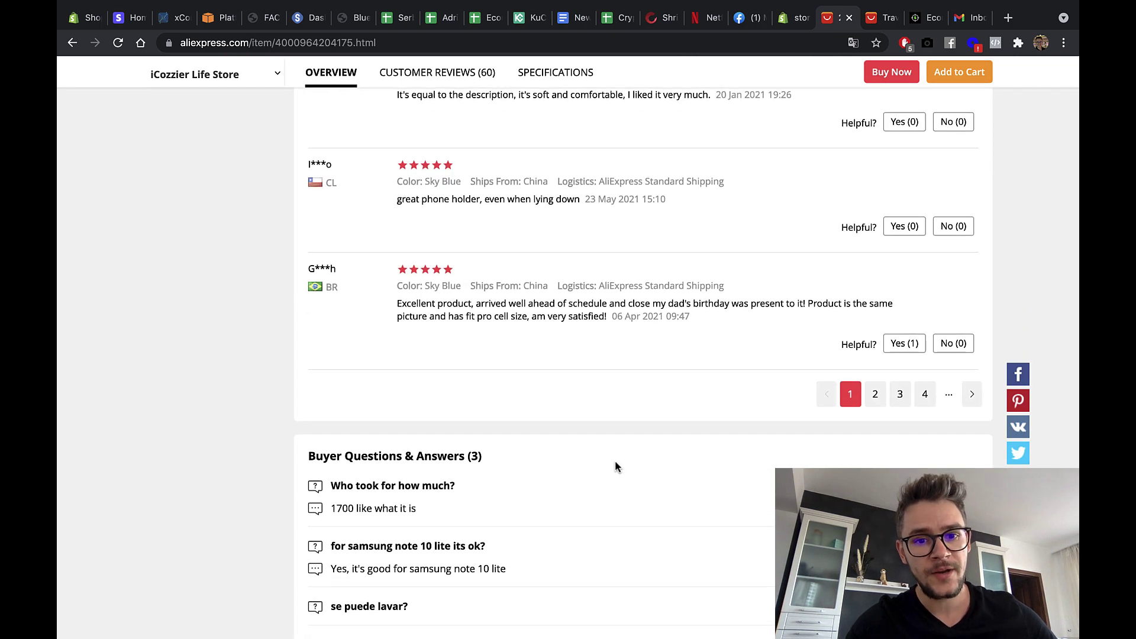
scroll(615, 461, up, 2)
scroll(585, 445, up, 10)
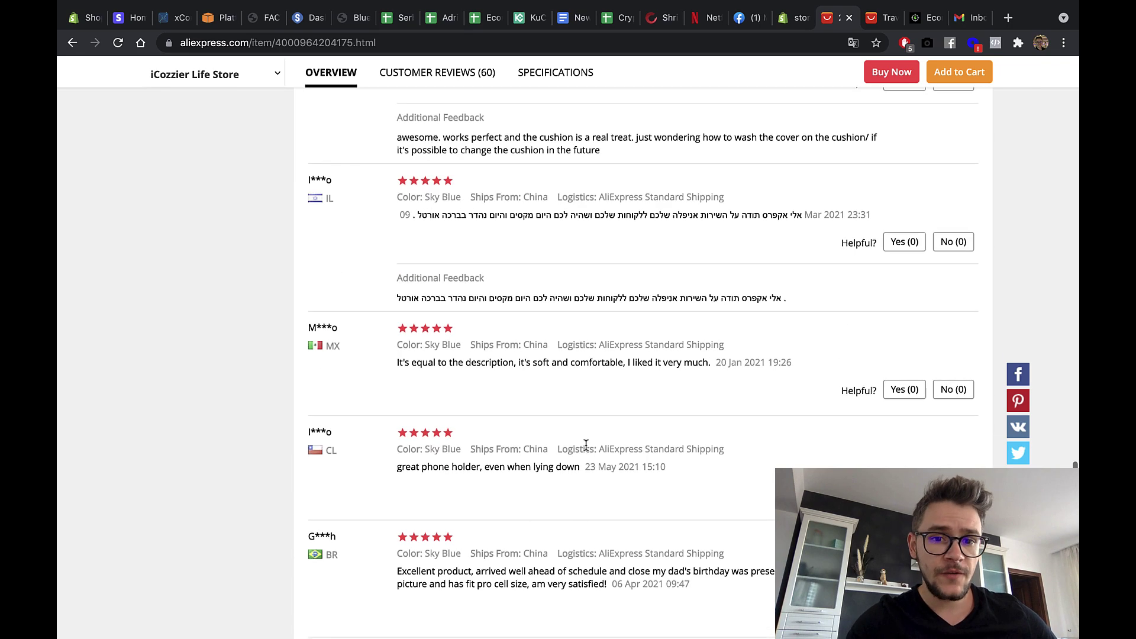
scroll(585, 445, up, 18)
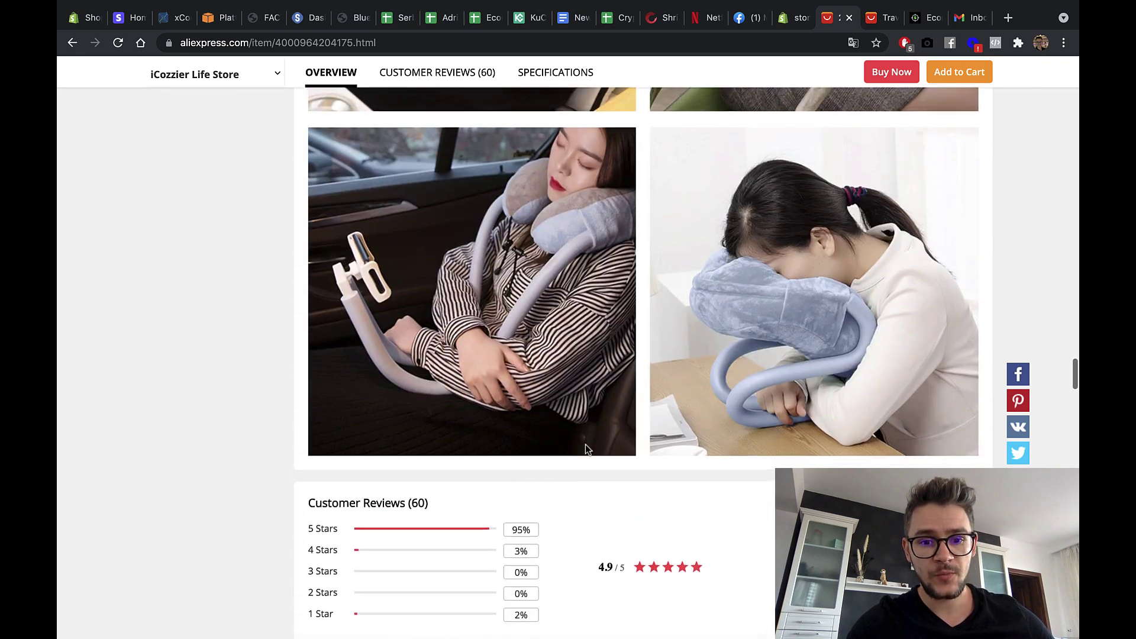
scroll(585, 445, up, 5)
click(881, 18)
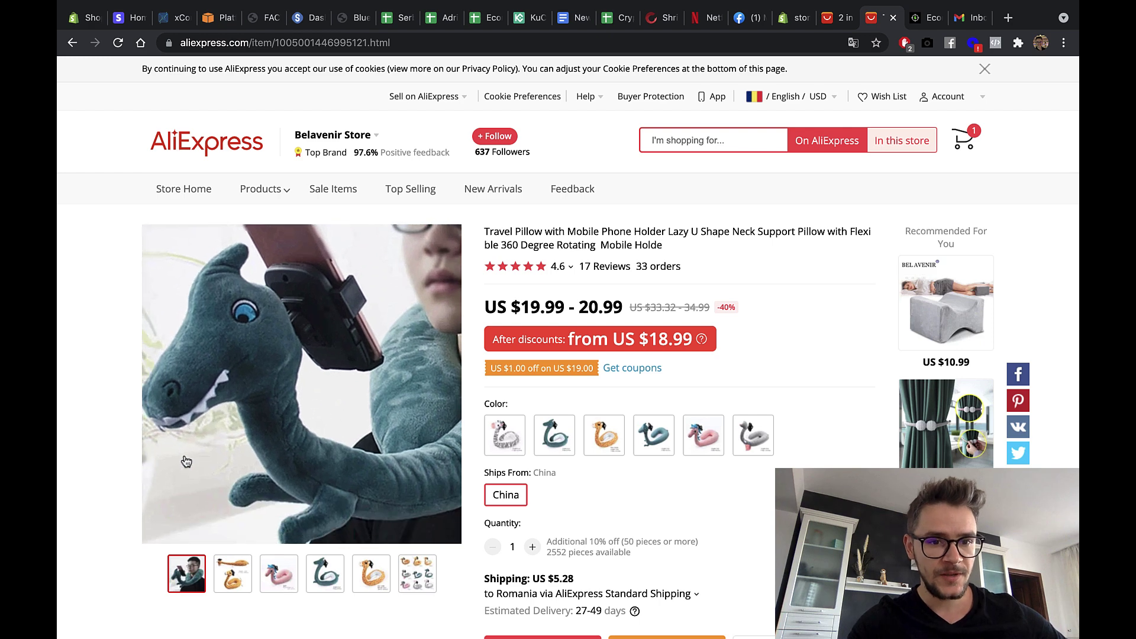
Step: View the animal pillow photos — pink unicorn, teal dragon, orange — ending on the variants collage
click(223, 571)
click(267, 576)
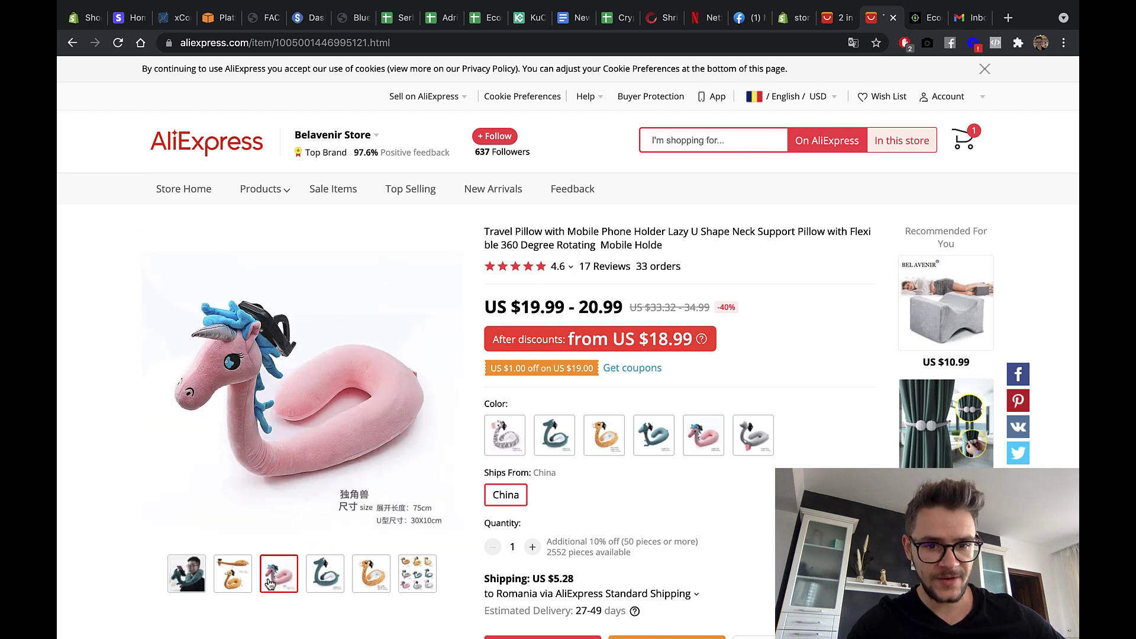
click(319, 588)
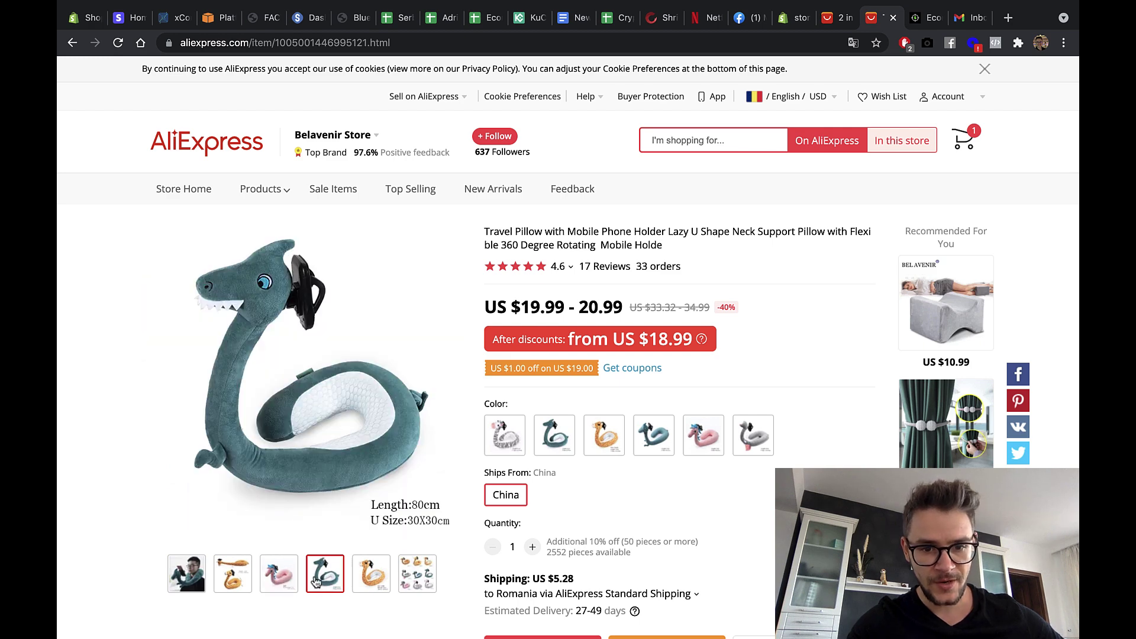
click(353, 585)
click(417, 583)
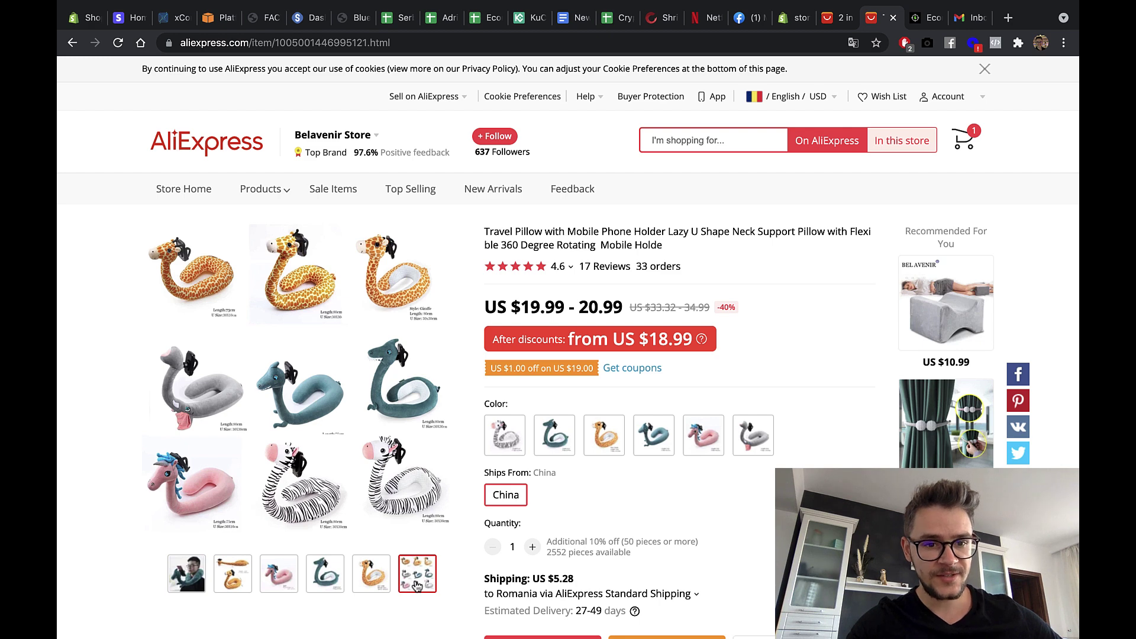
scroll(627, 553, down, 1)
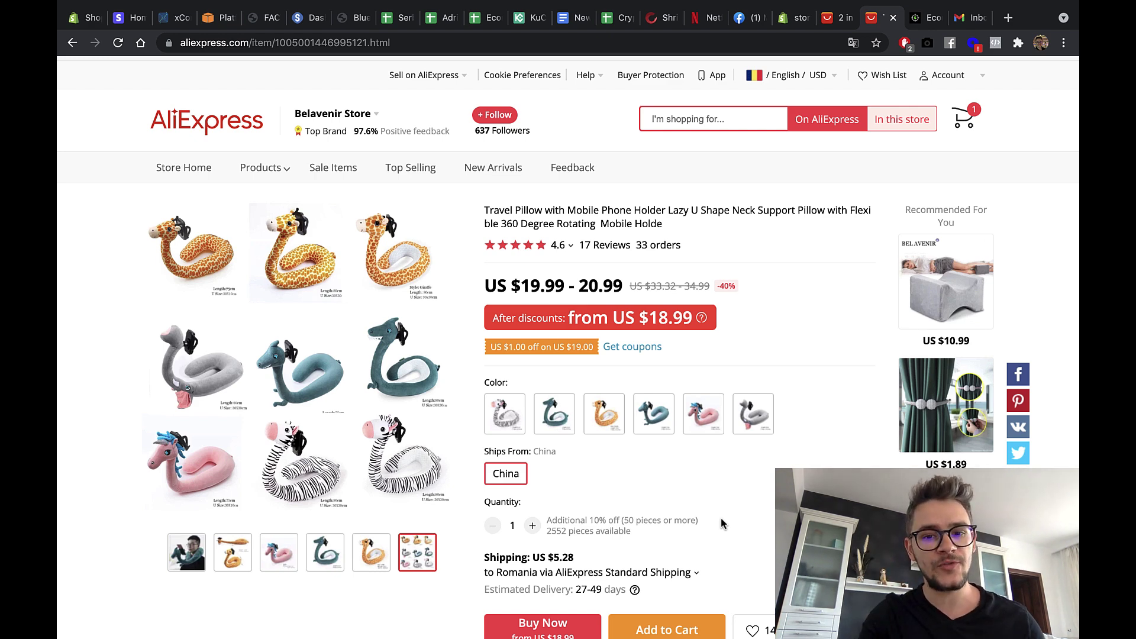
scroll(723, 524, down, 1)
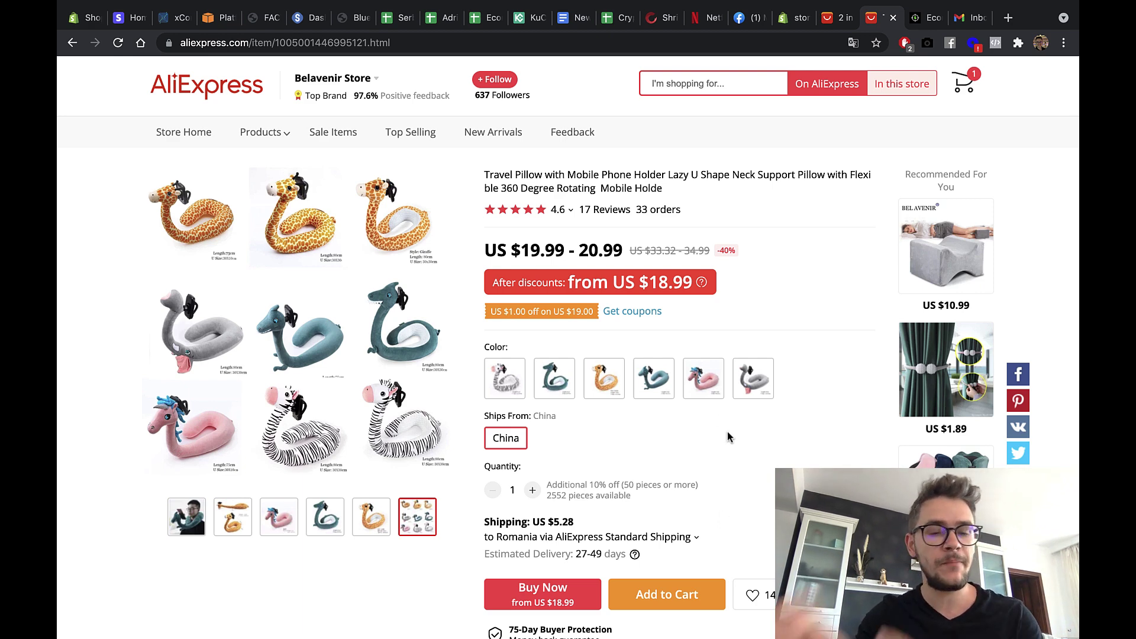
Step: Scroll the Belavenir pillow description down to Customer Reviews: 17 reviews, 4.6 average, 76% five-star
scroll(728, 437, down, 5)
scroll(727, 437, down, 5)
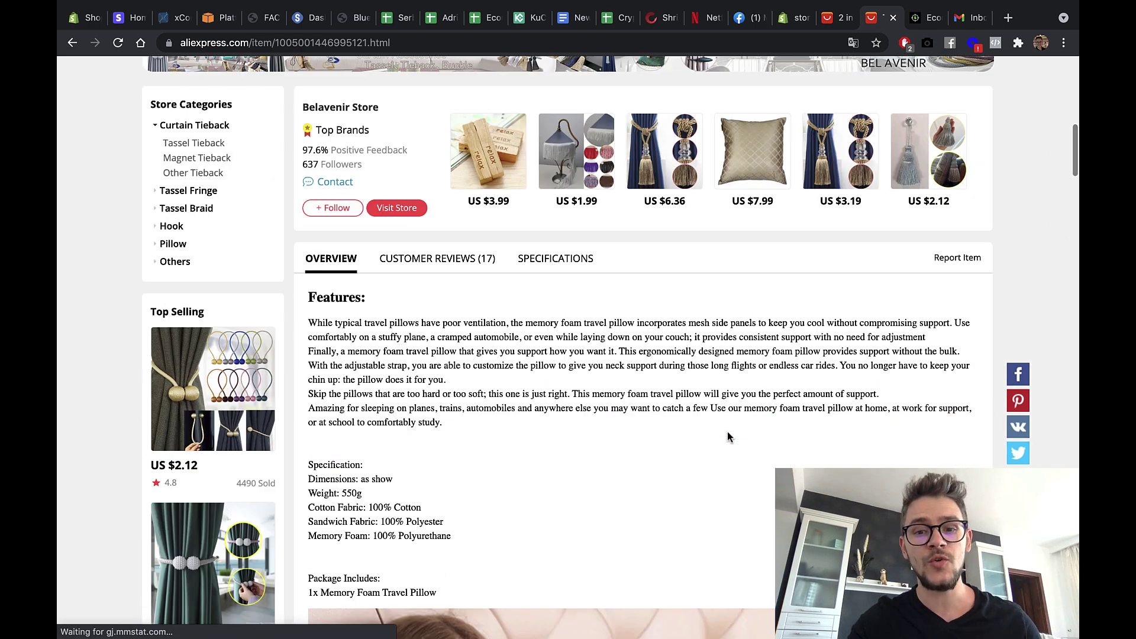
scroll(727, 432, down, 4)
scroll(727, 432, down, 10)
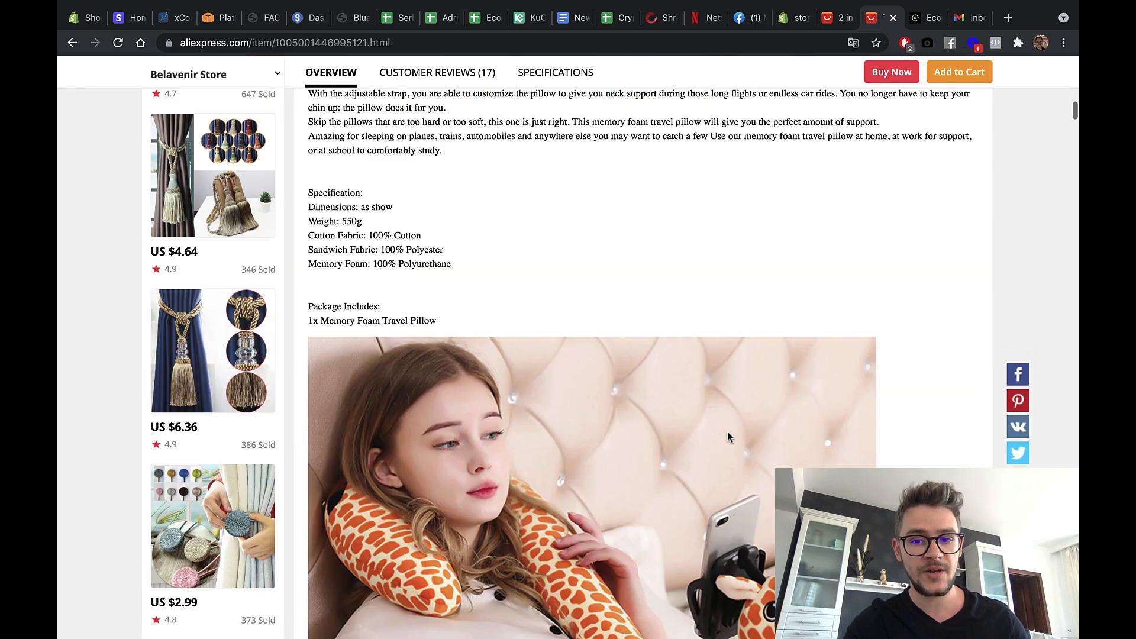
scroll(727, 434, up, 2)
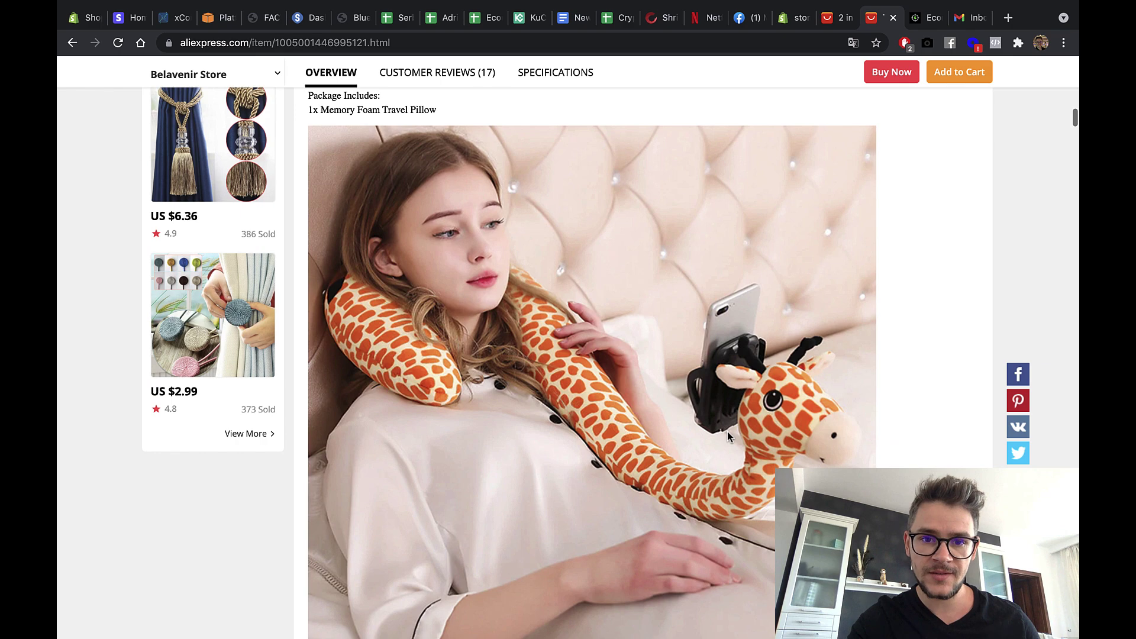
scroll(728, 436, down, 6)
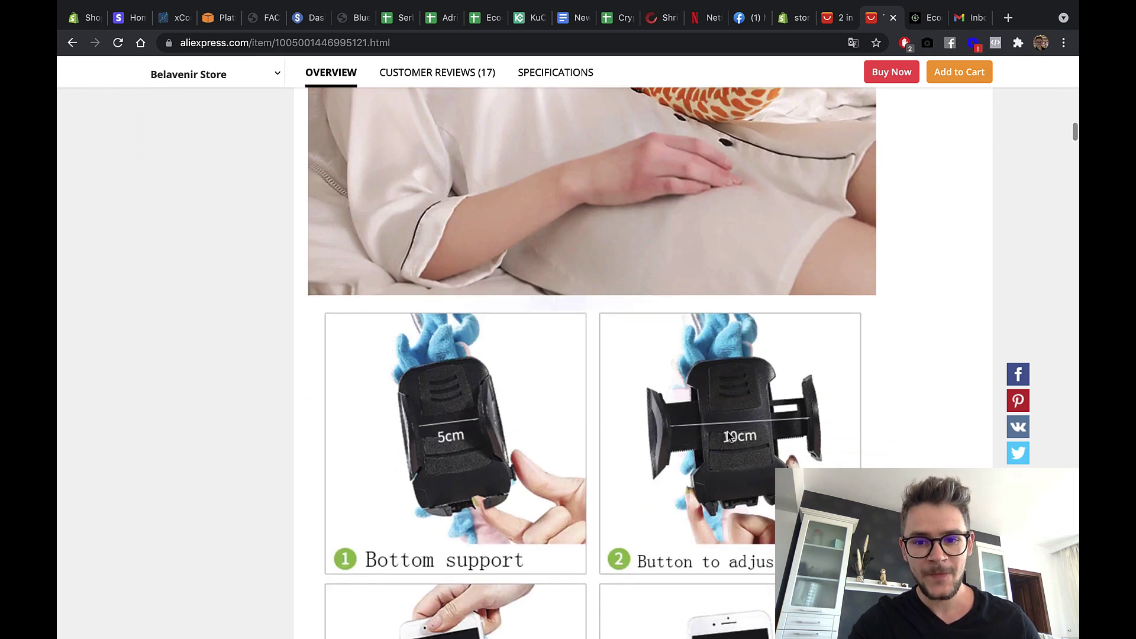
scroll(727, 437, down, 10)
scroll(728, 436, down, 15)
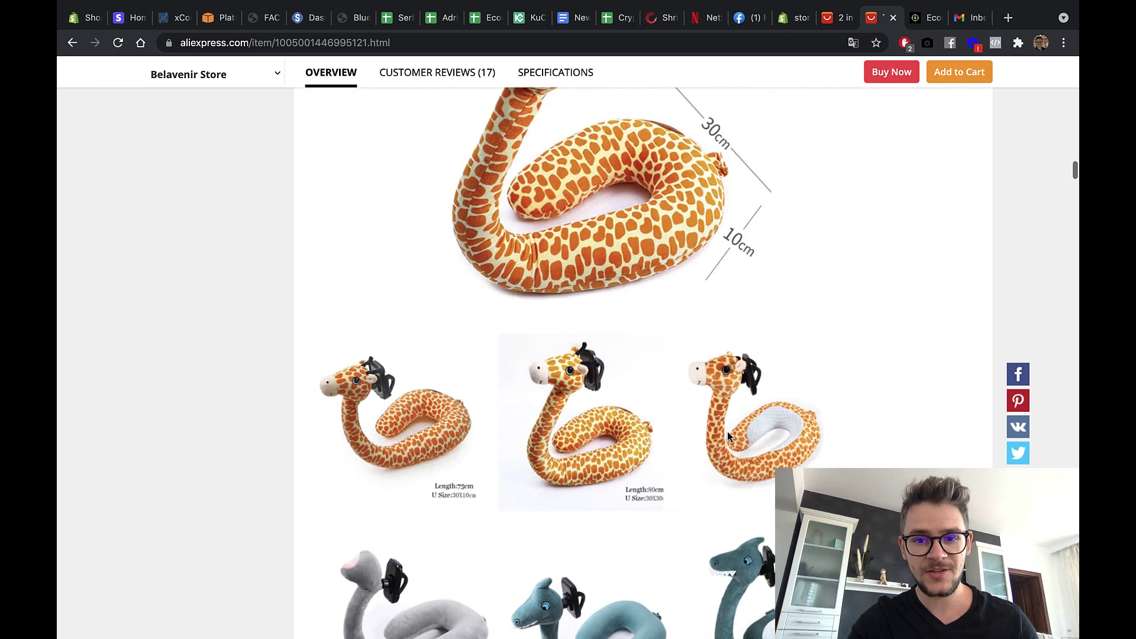
scroll(727, 436, down, 20)
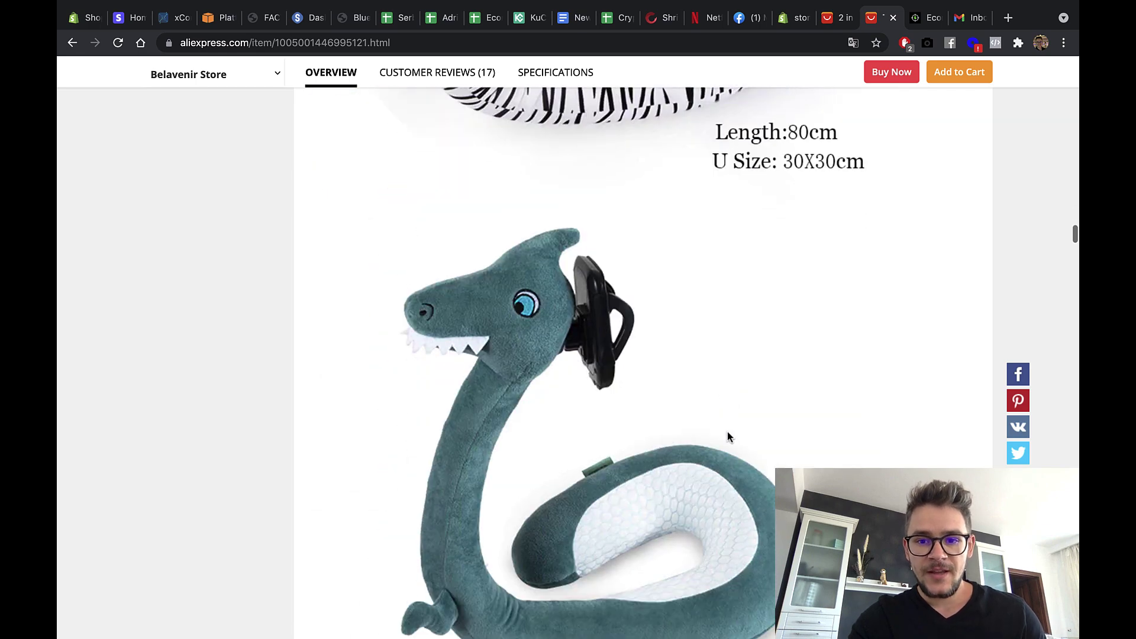
scroll(728, 437, down, 10)
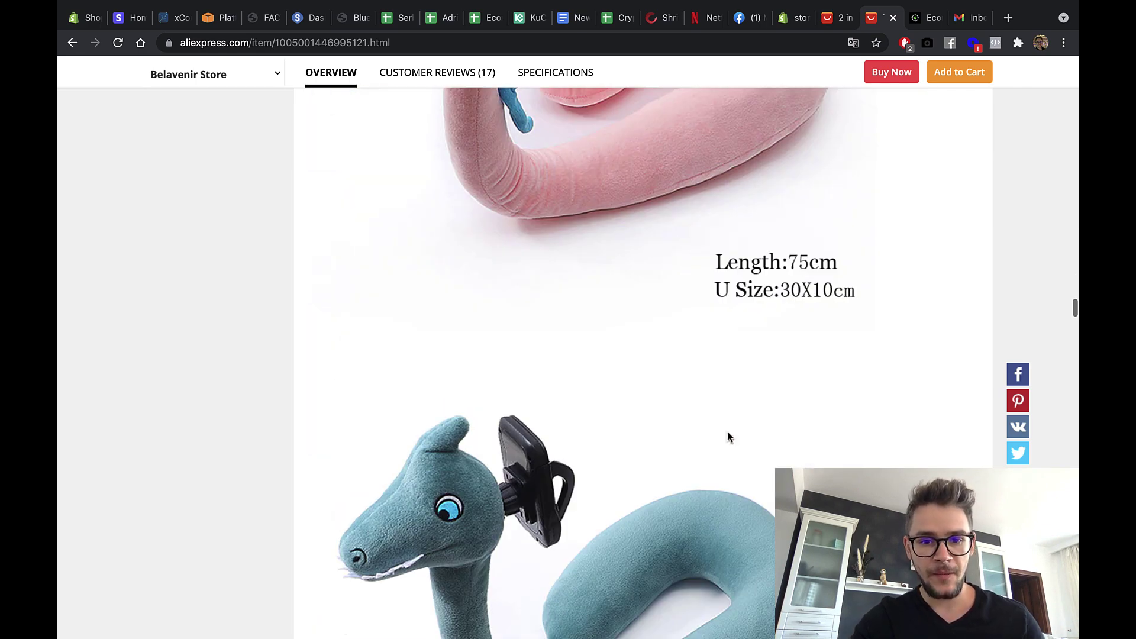
scroll(727, 436, down, 10)
scroll(727, 436, down, 15)
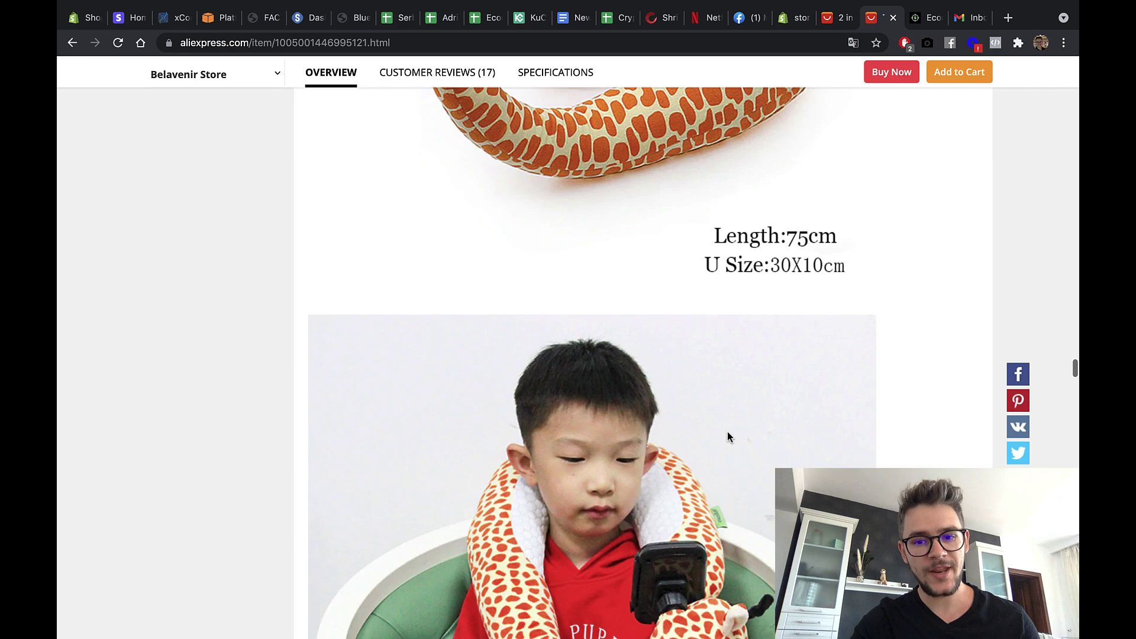
scroll(727, 437, down, 5)
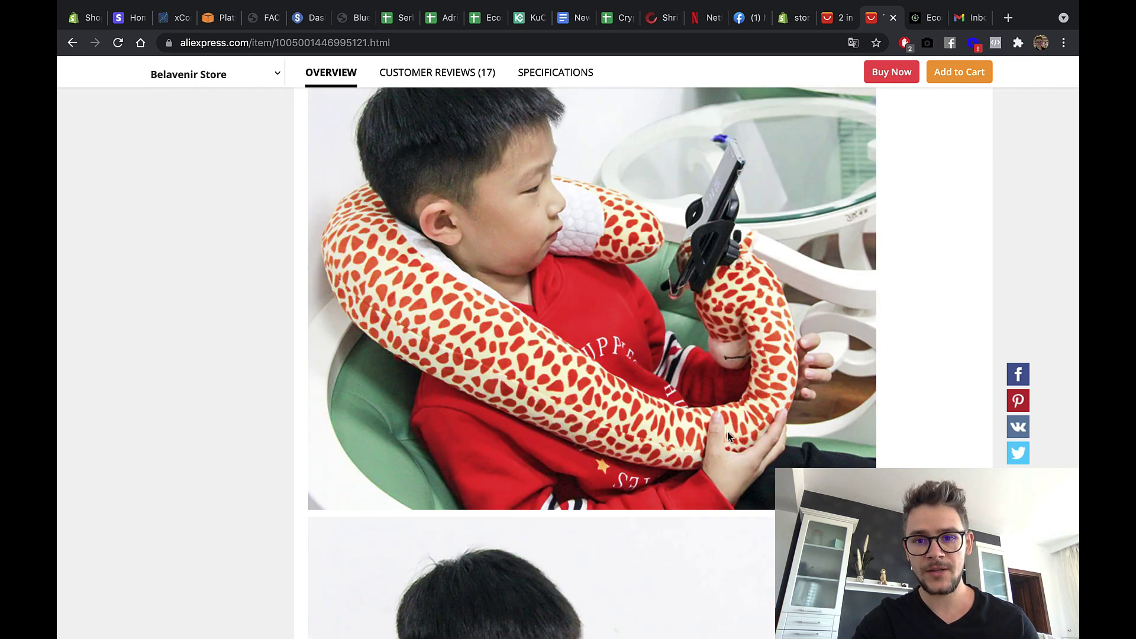
scroll(728, 437, up, 4)
scroll(728, 436, up, 5)
scroll(728, 436, down, 19)
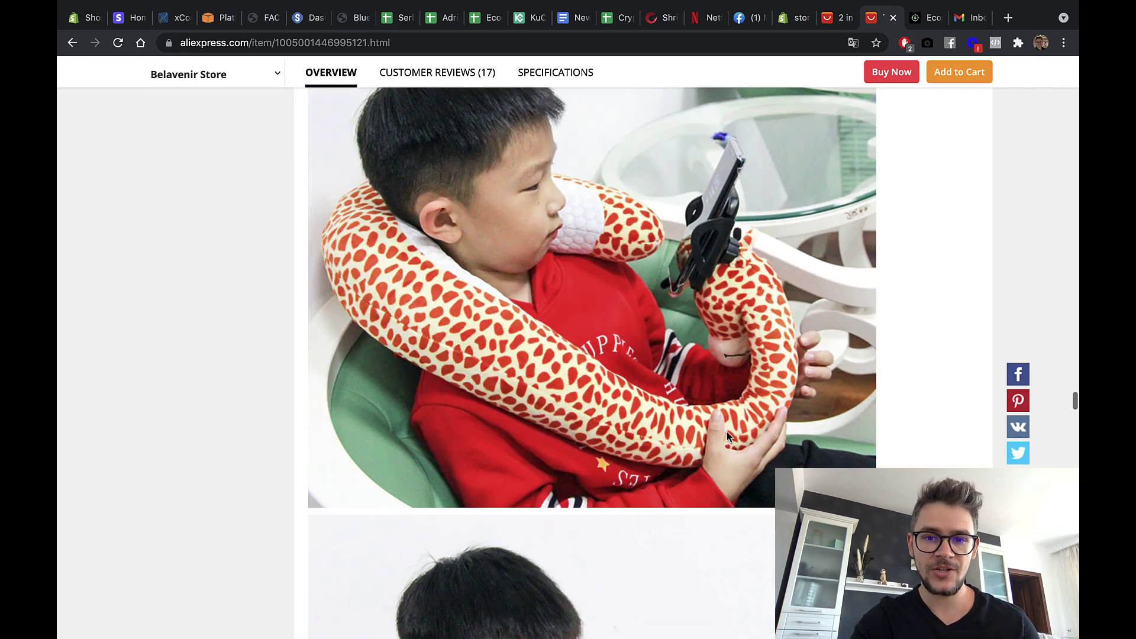
scroll(727, 434, up, 3)
scroll(727, 433, down, 7)
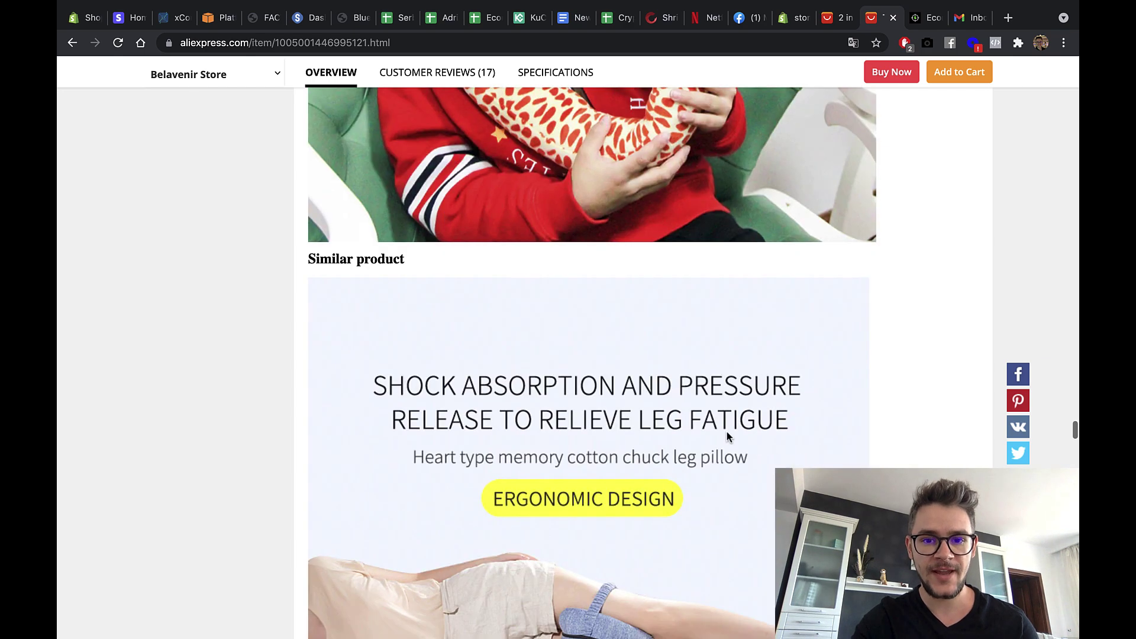
scroll(727, 433, up, 7)
scroll(585, 294, up, 5)
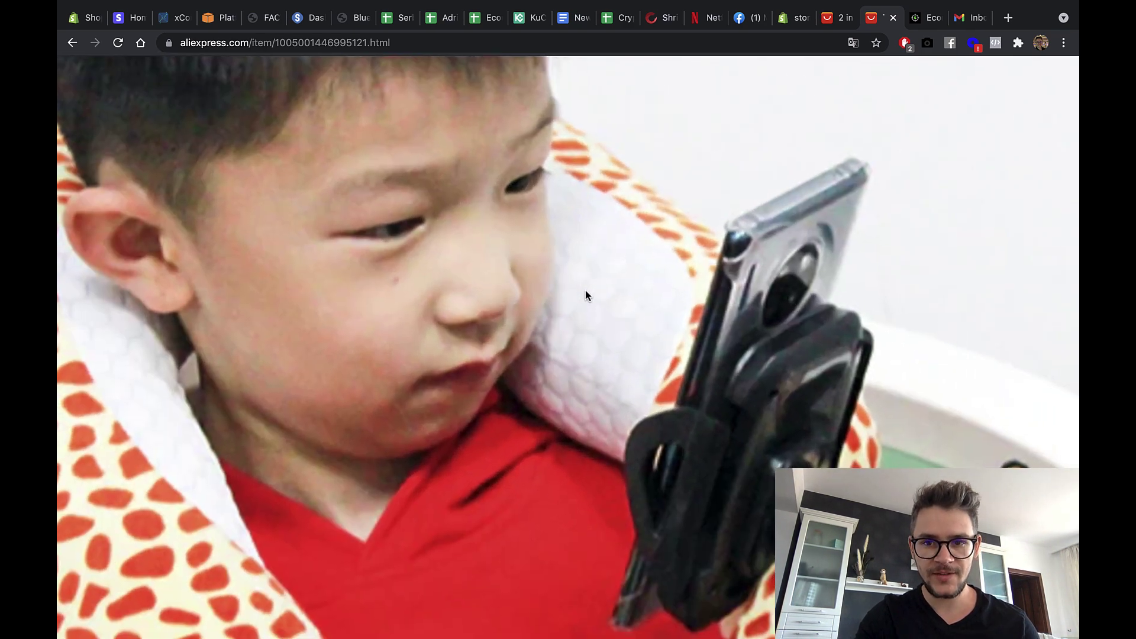
scroll(584, 295, down, 2)
scroll(585, 292, down, 2)
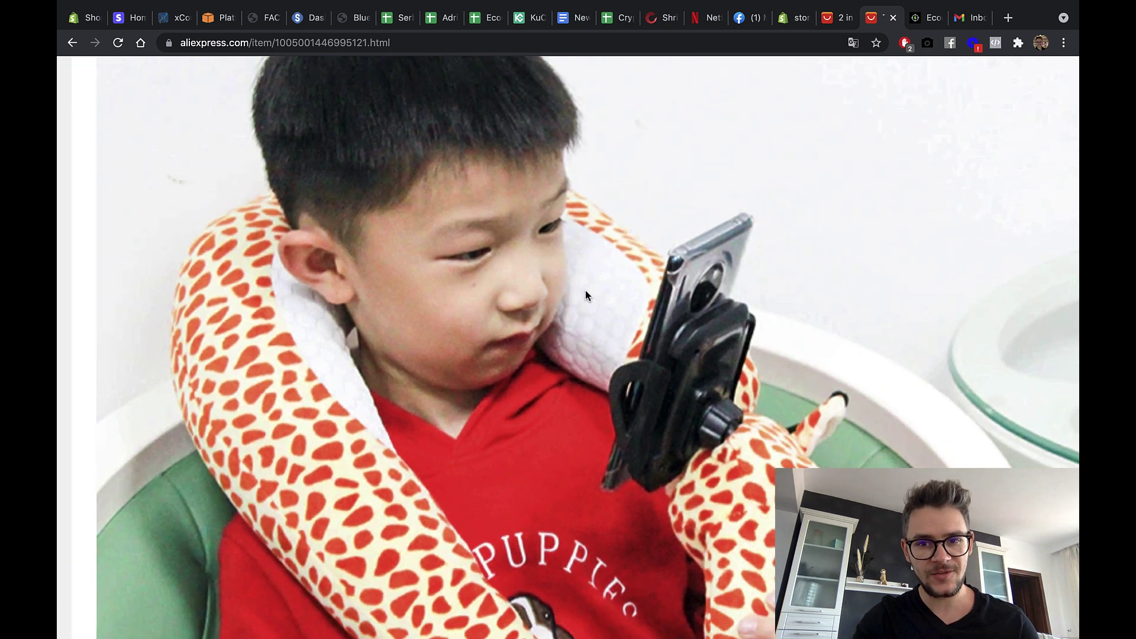
scroll(585, 294, down, 5)
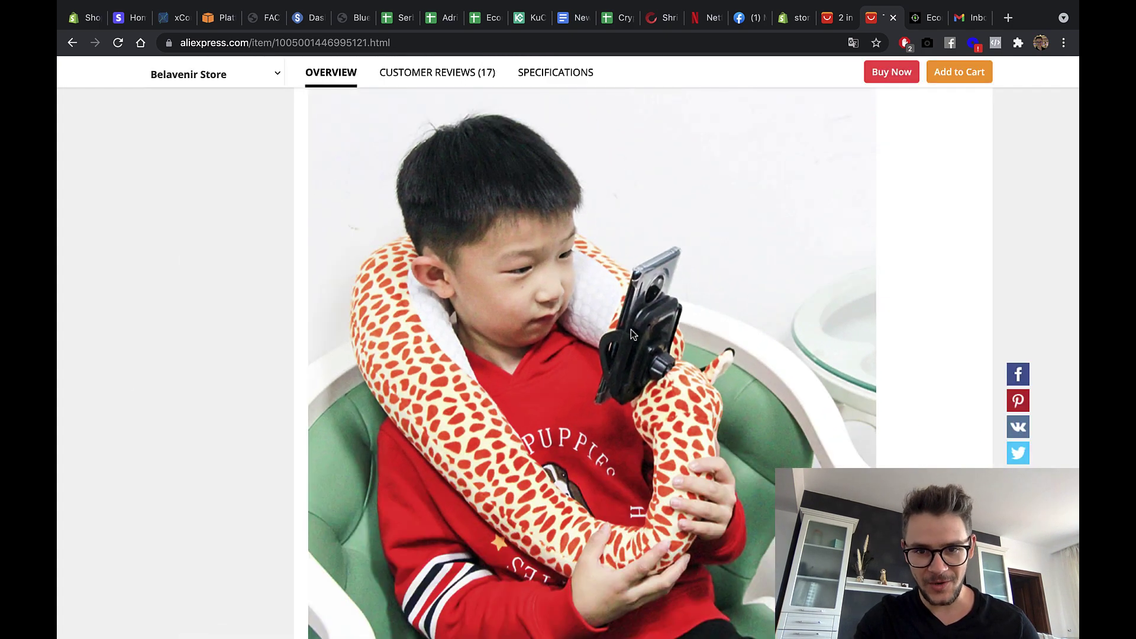
scroll(613, 361, down, 5)
scroll(612, 361, down, 5)
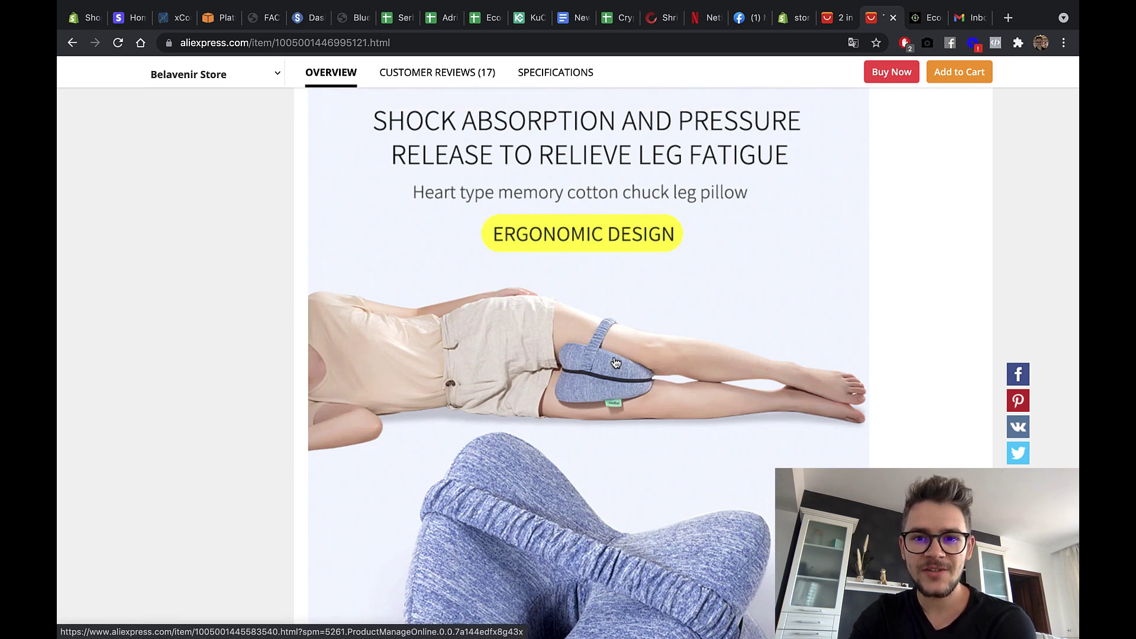
scroll(616, 362, down, 20)
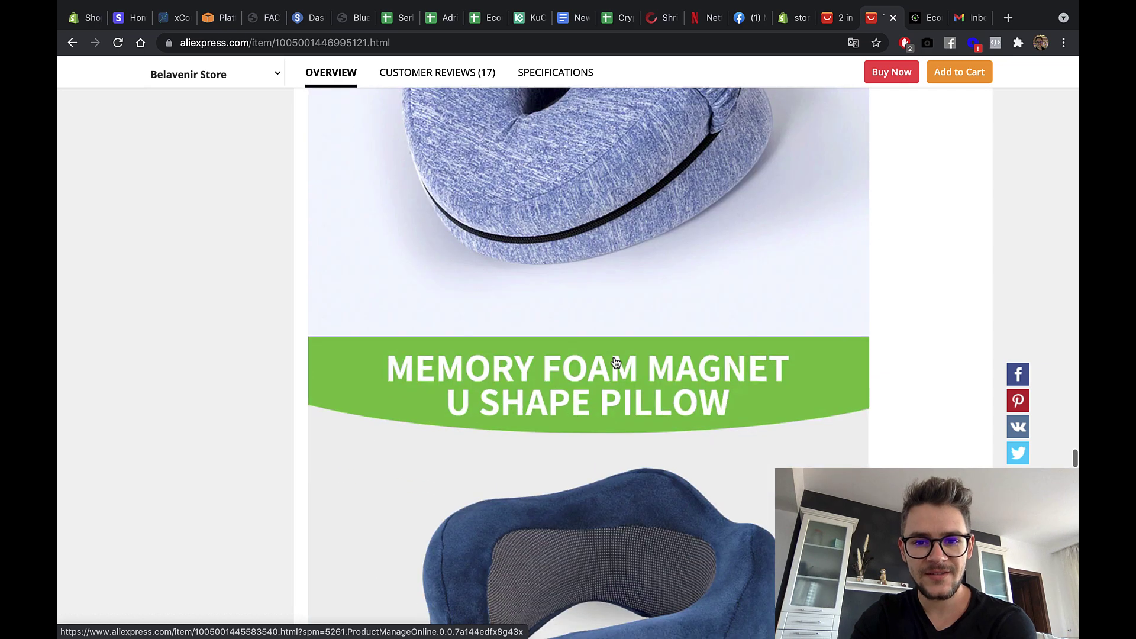
scroll(615, 362, down, 8)
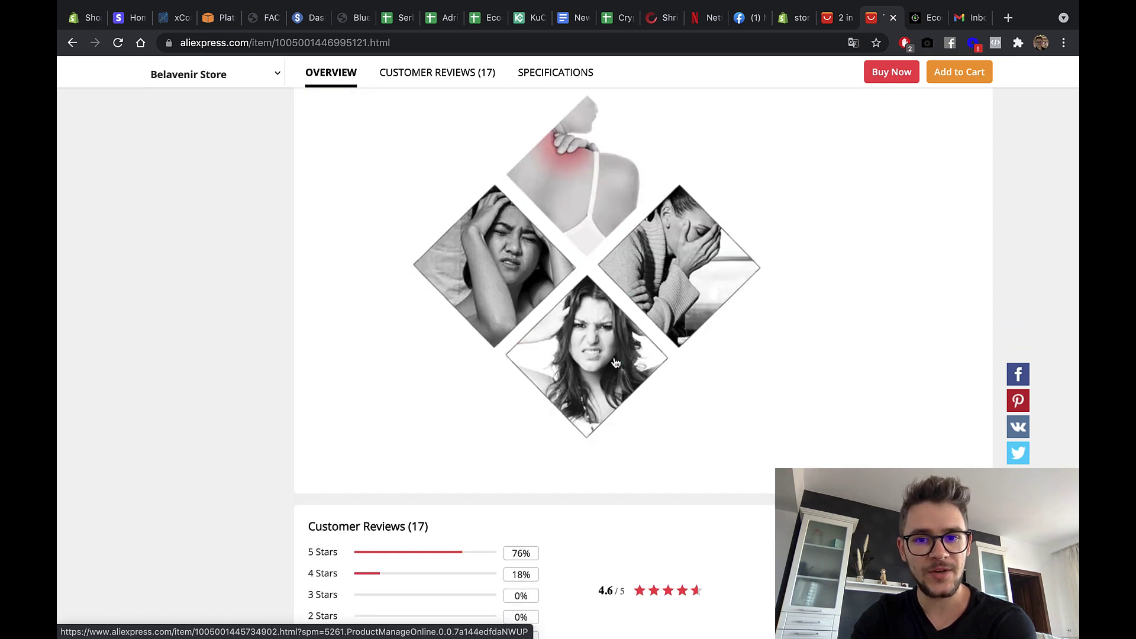
scroll(615, 363, down, 4)
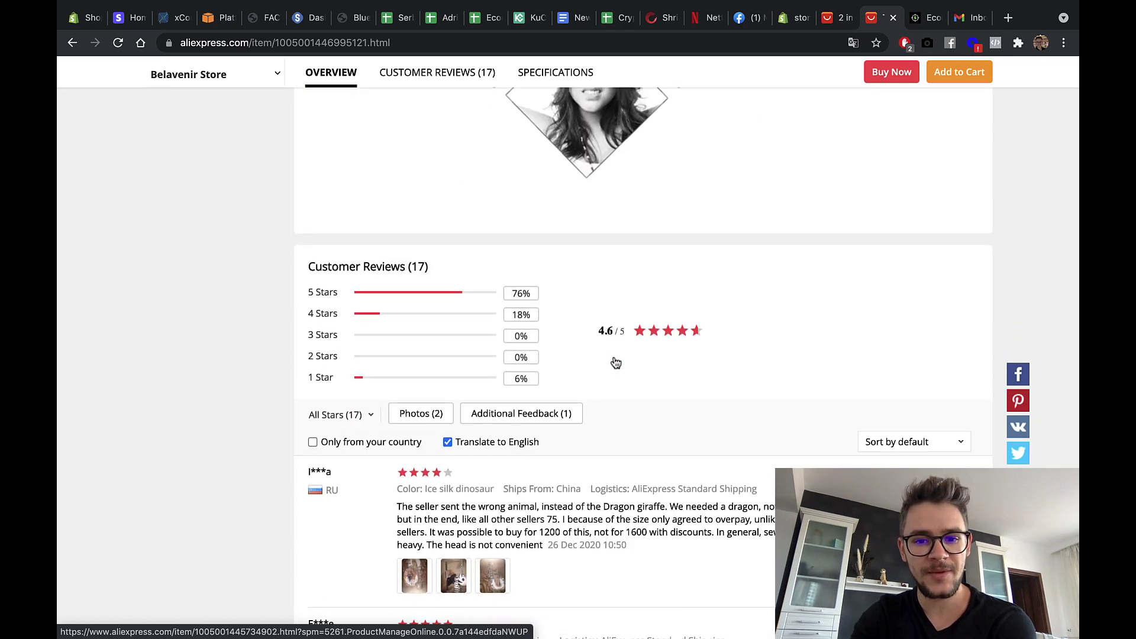
Step: Enlarge each of the first buyer's zebra pillow photos and note the wrong-animal complaint
click(430, 569)
scroll(487, 503, down, 5)
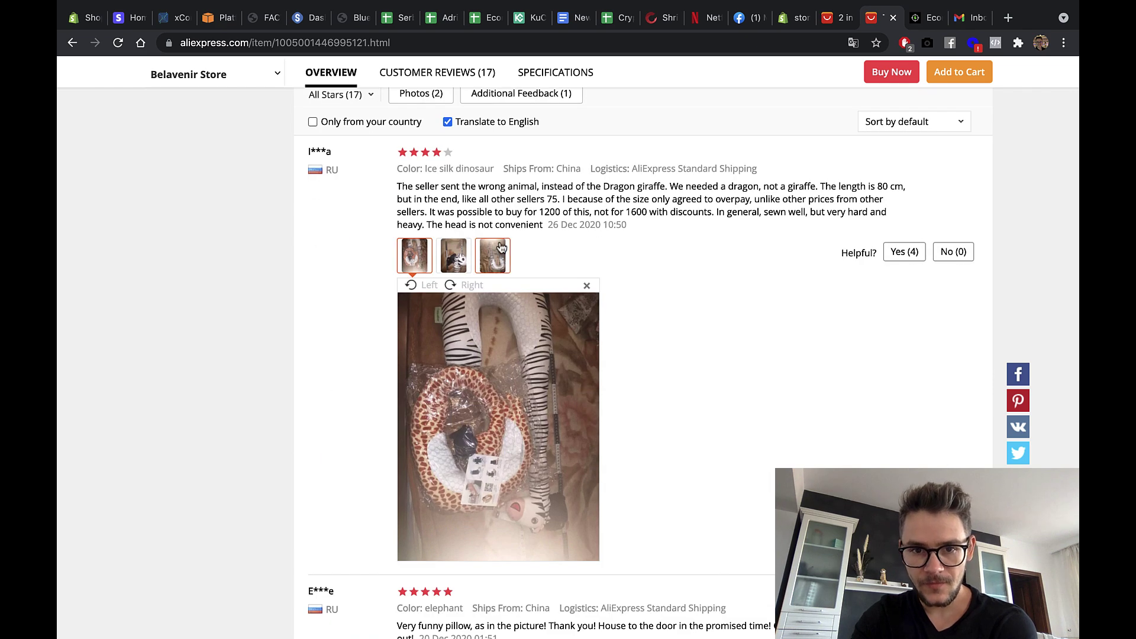
drag(425, 185, 696, 190)
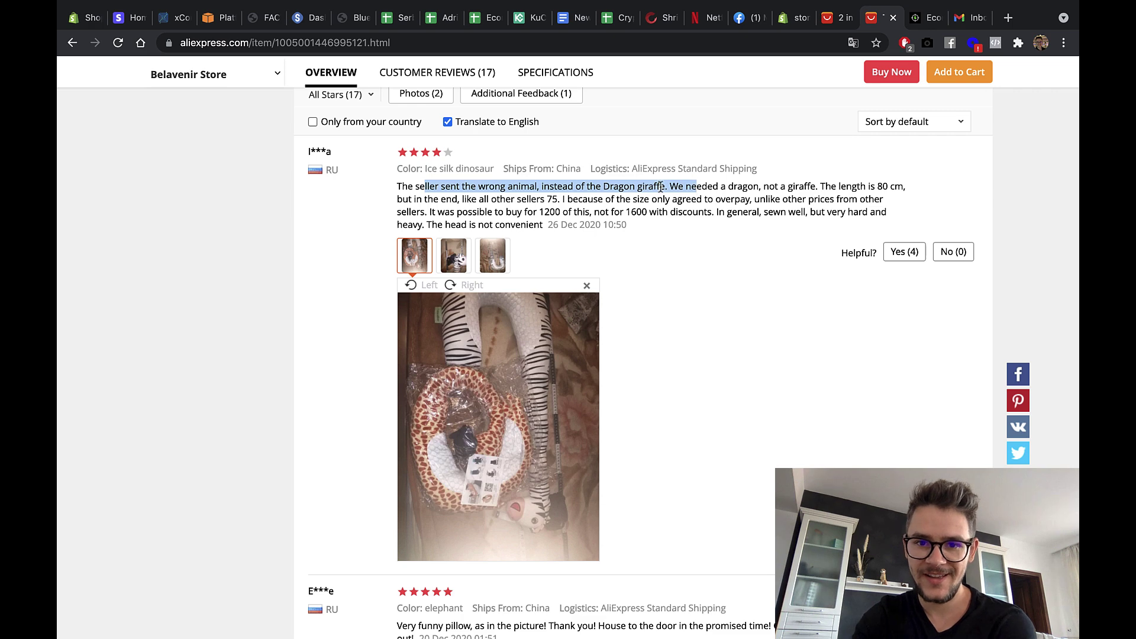
click(625, 196)
scroll(513, 268, down, 2)
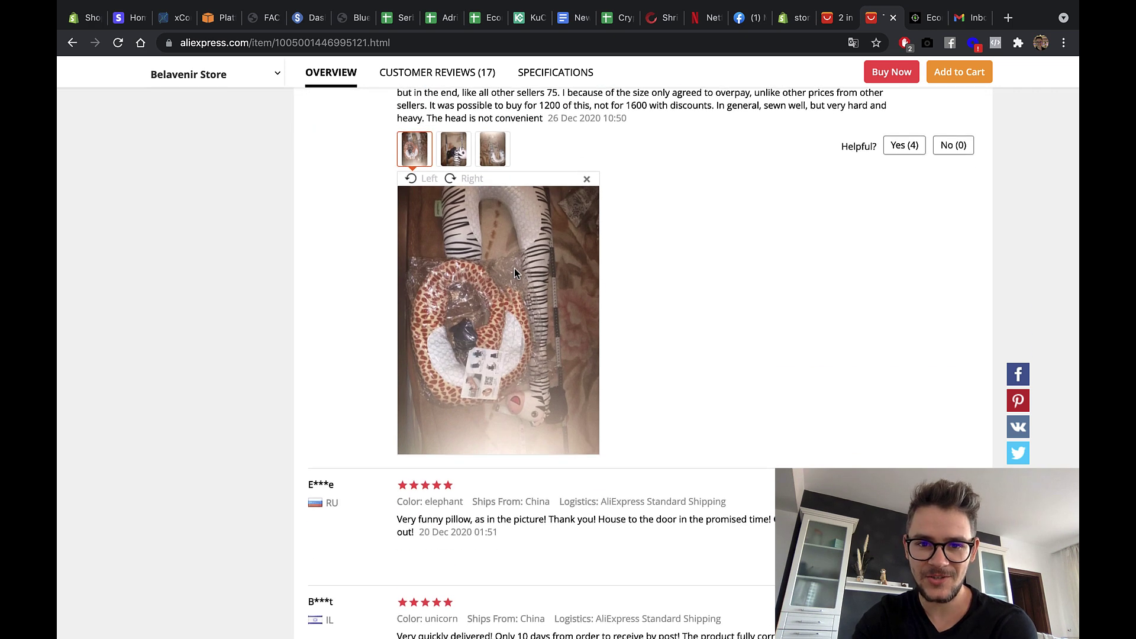
click(454, 151)
click(482, 152)
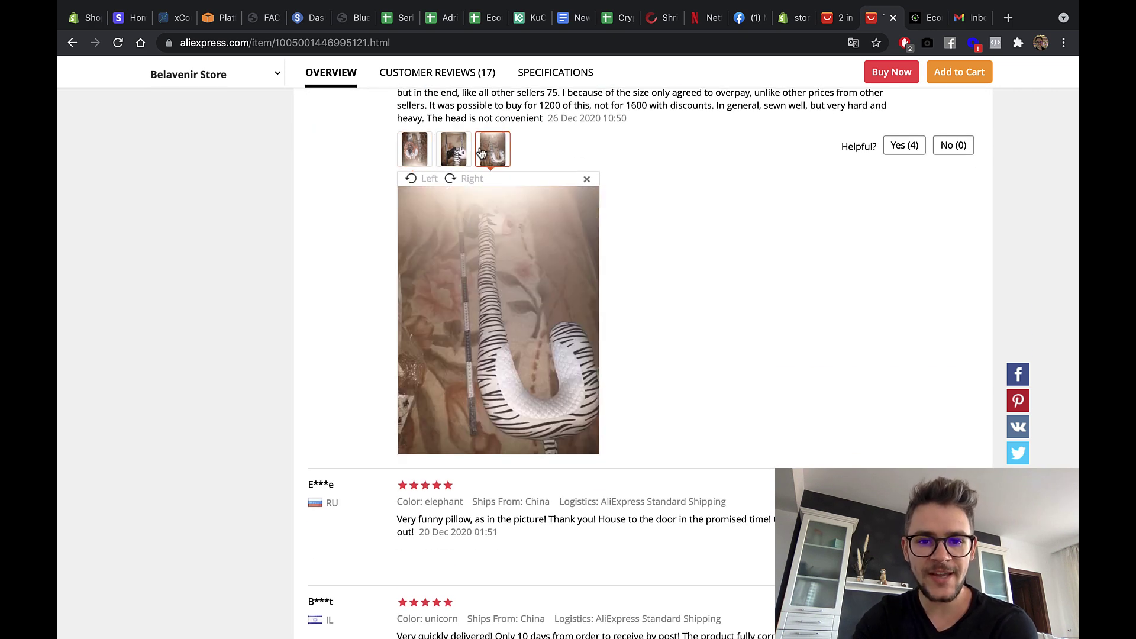
scroll(618, 378, up, 1)
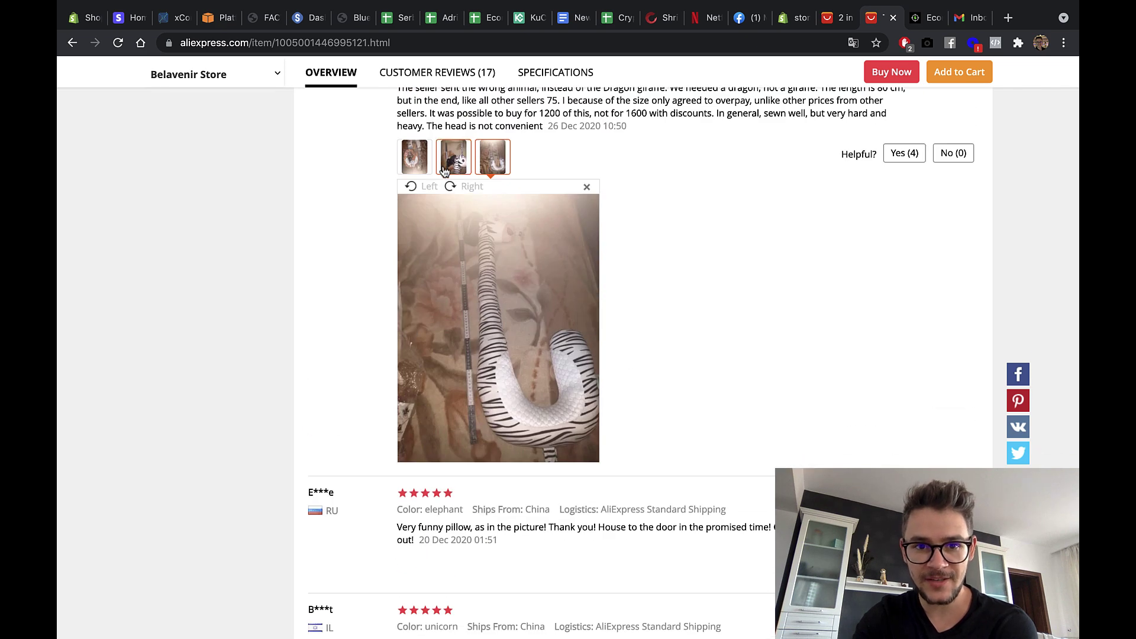
click(439, 147)
click(415, 155)
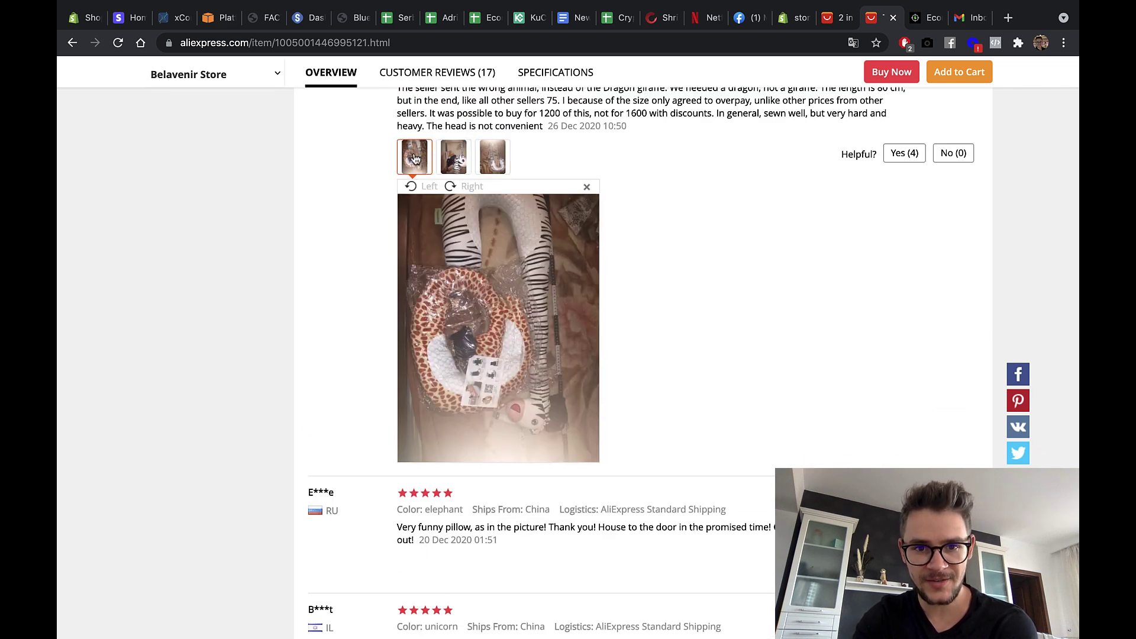
scroll(554, 249, up, 5)
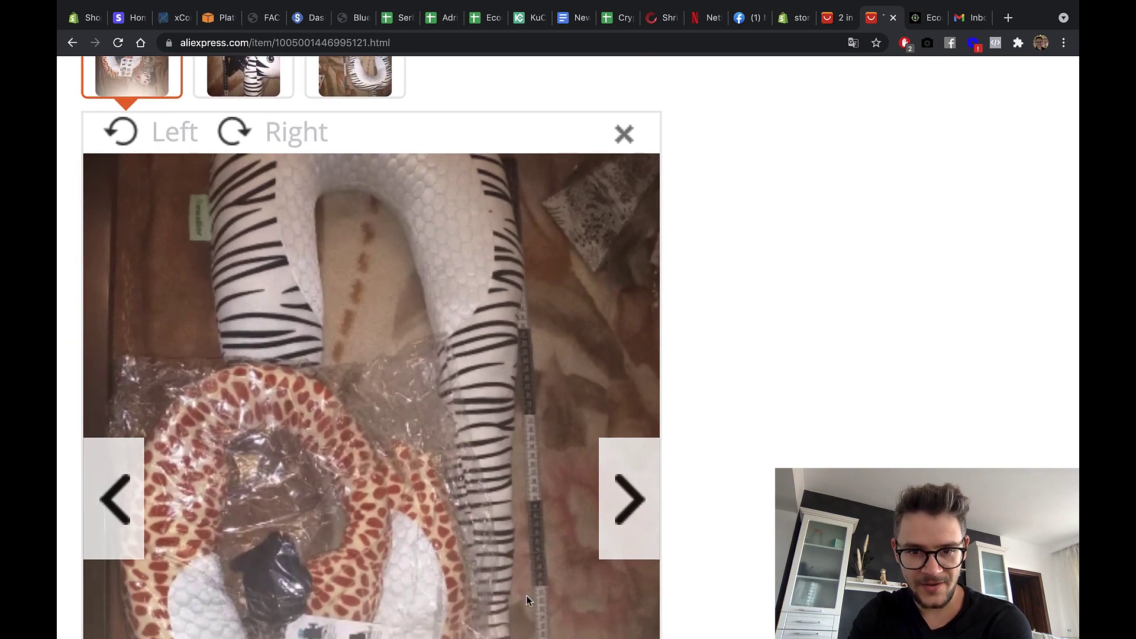
Step: Read the 1-star review complaining about the pillow's weight
scroll(524, 368, down, 5)
scroll(524, 368, down, 5)
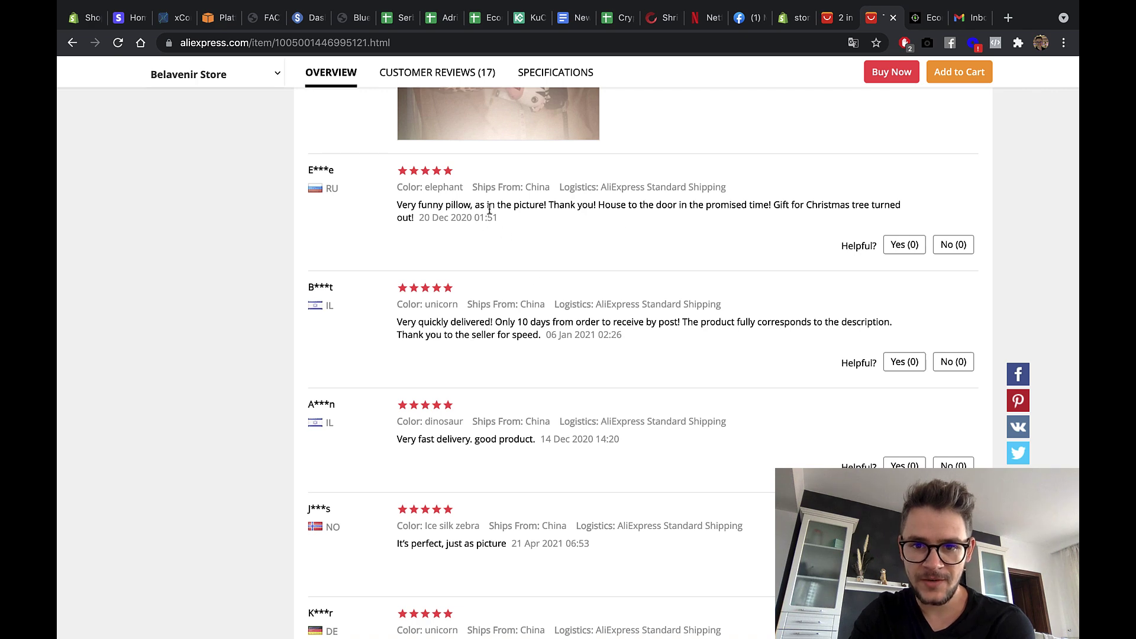
scroll(582, 482, down, 5)
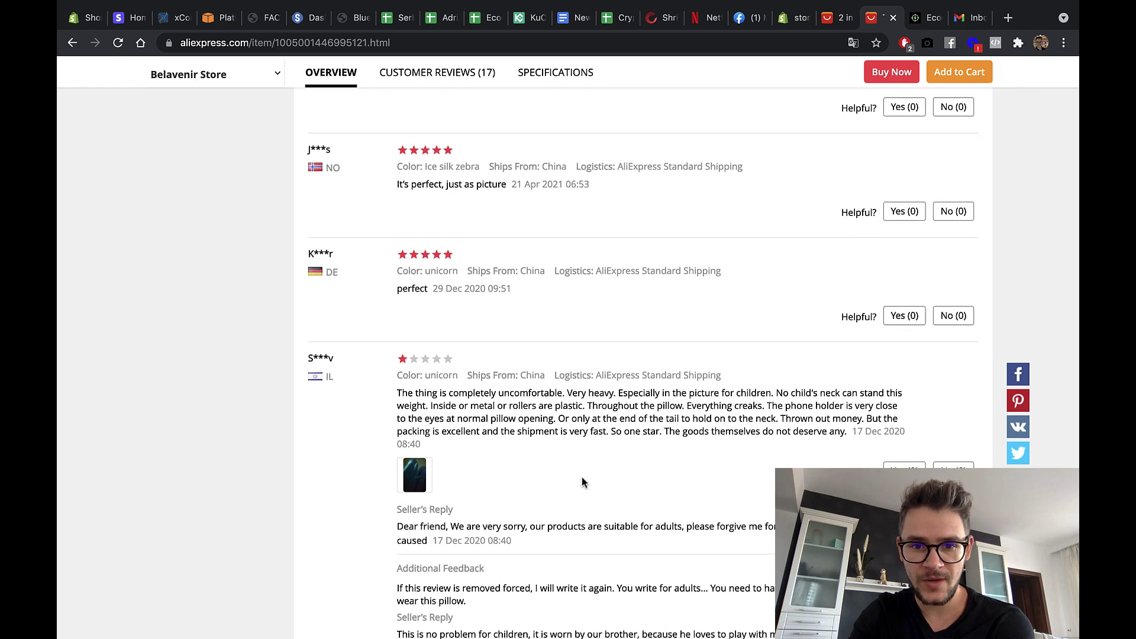
scroll(582, 482, down, 2)
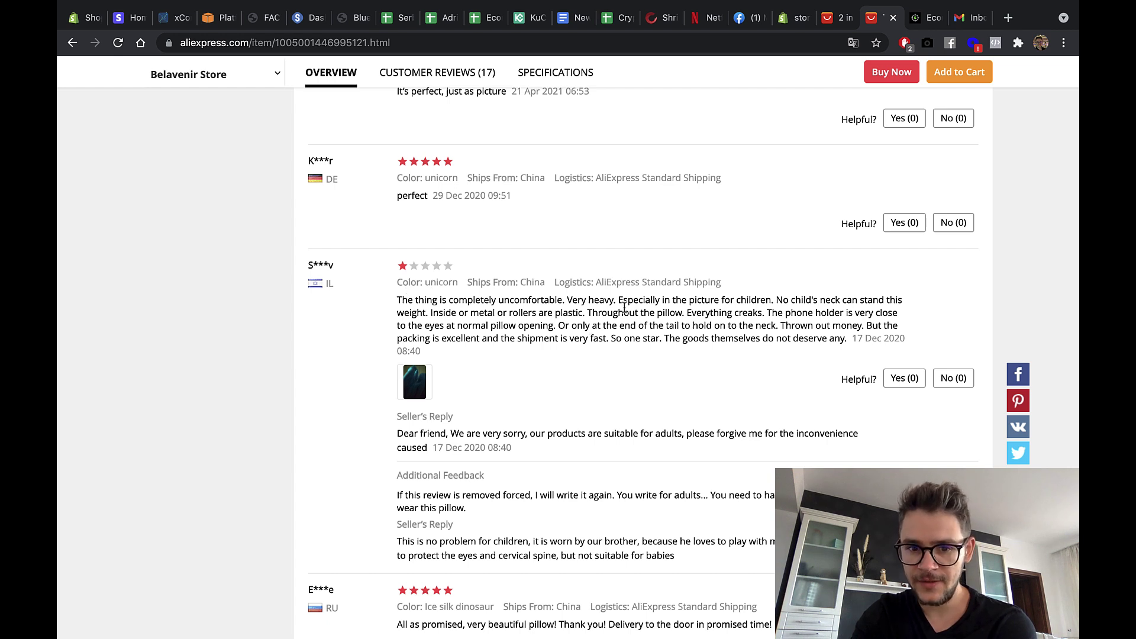
drag(593, 299, 677, 307)
click(677, 307)
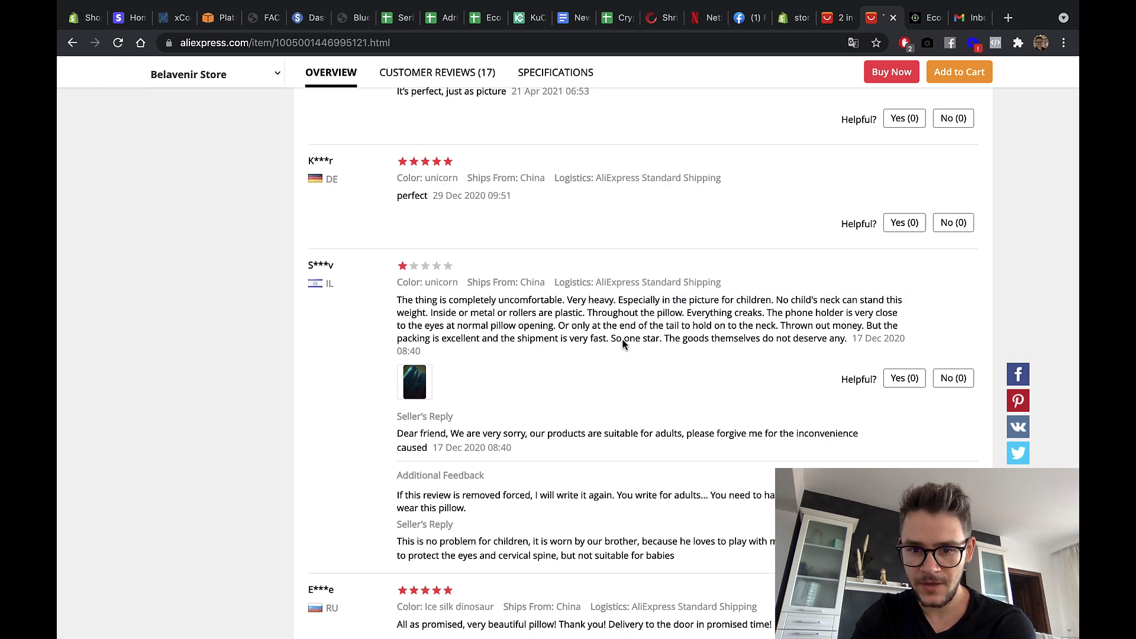
Step: Scroll back up to the neck pillow listing's product header
scroll(534, 423, up, 15)
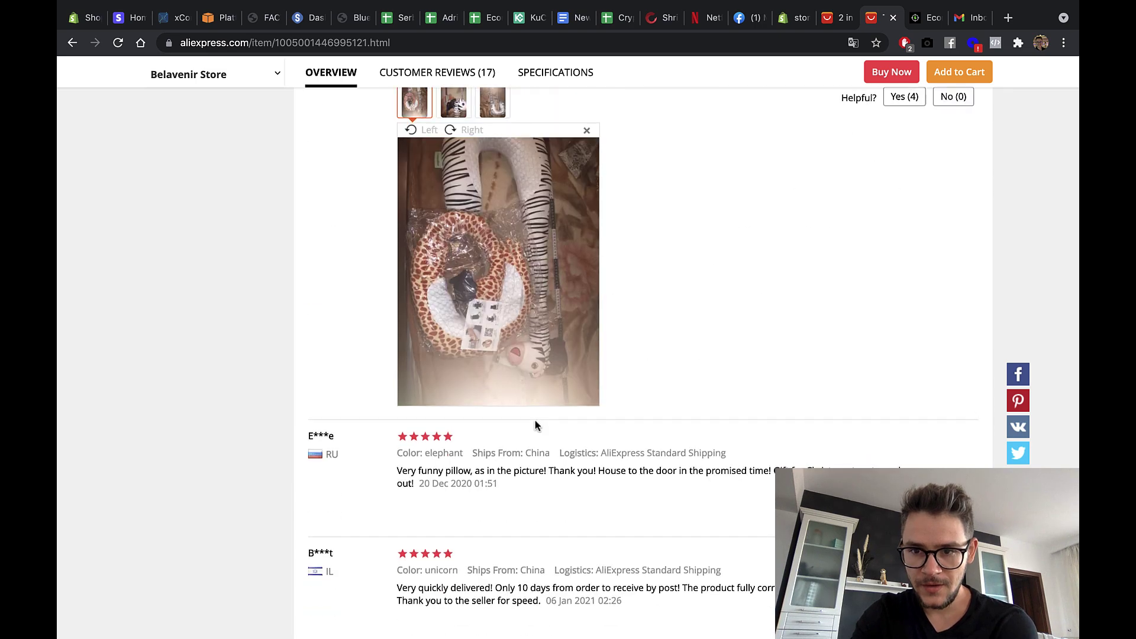
scroll(535, 424, up, 10)
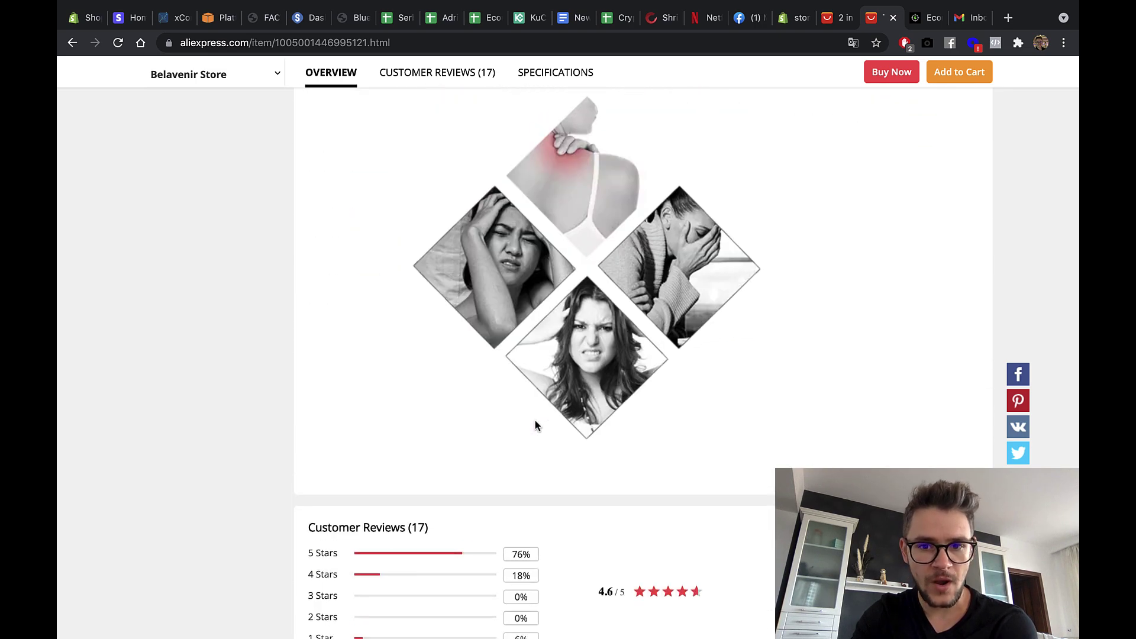
scroll(537, 426, up, 15)
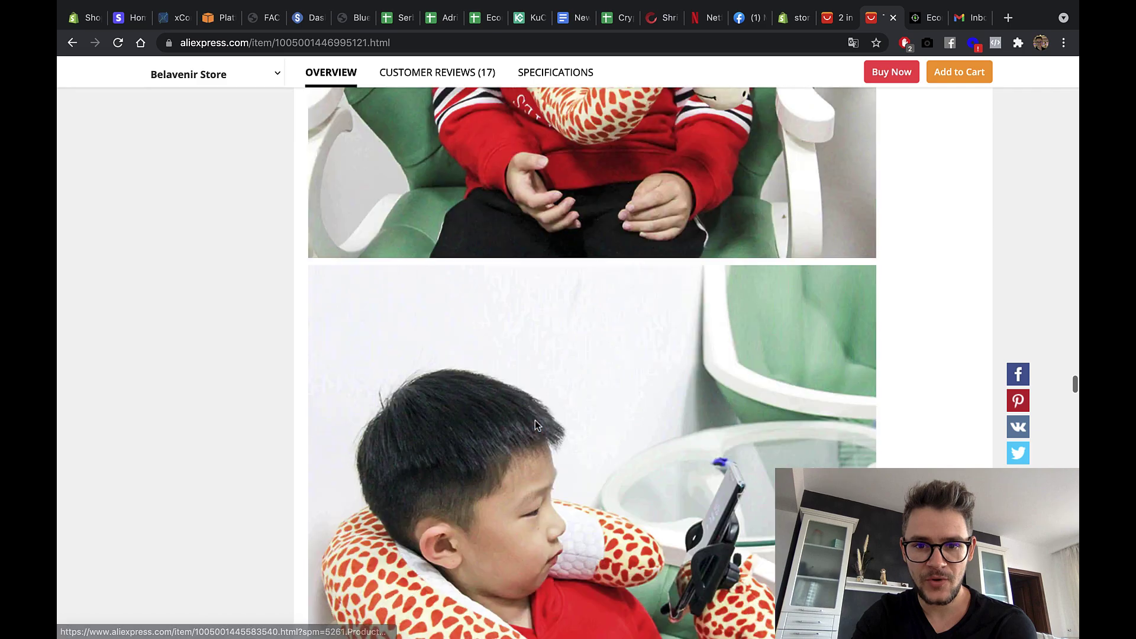
scroll(535, 424, up, 15)
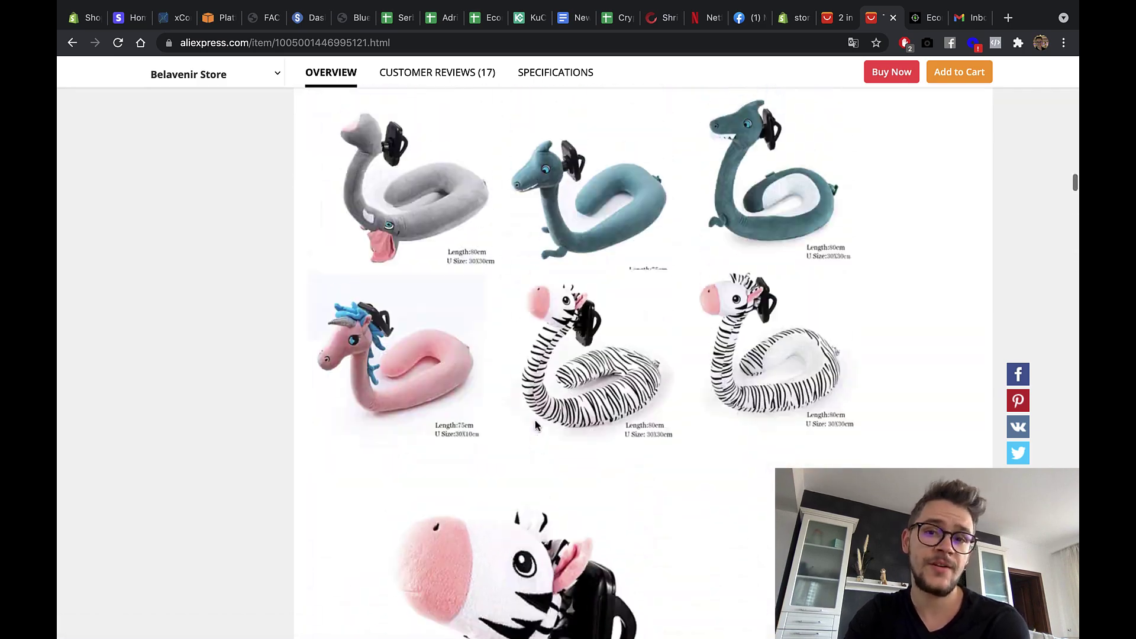
scroll(535, 424, up, 15)
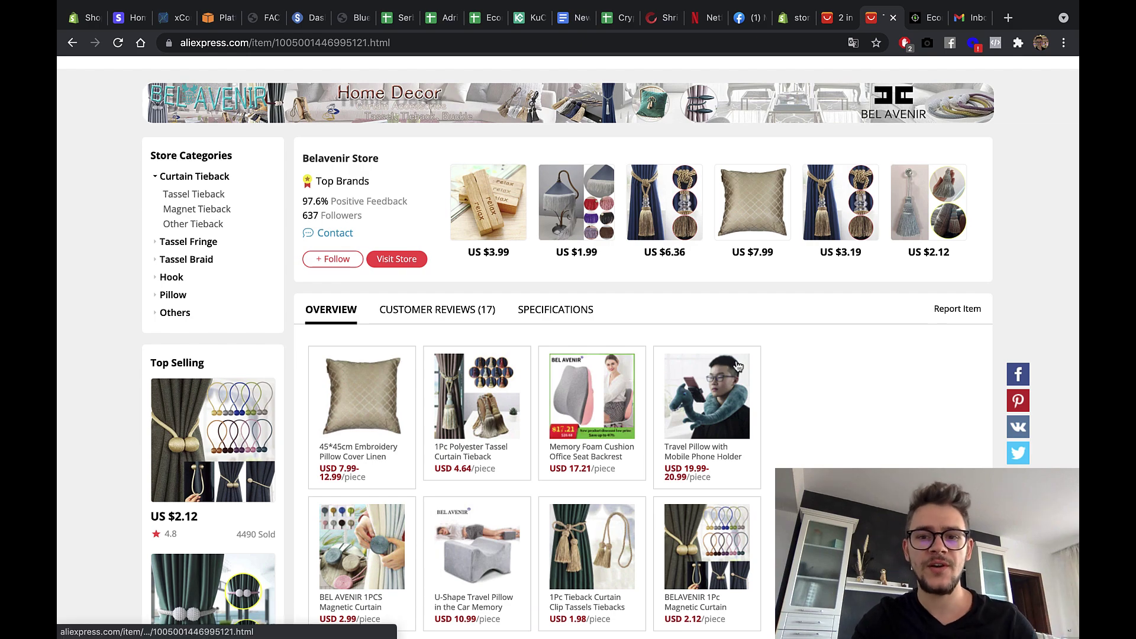
scroll(792, 454, up, 3)
scroll(795, 458, up, 8)
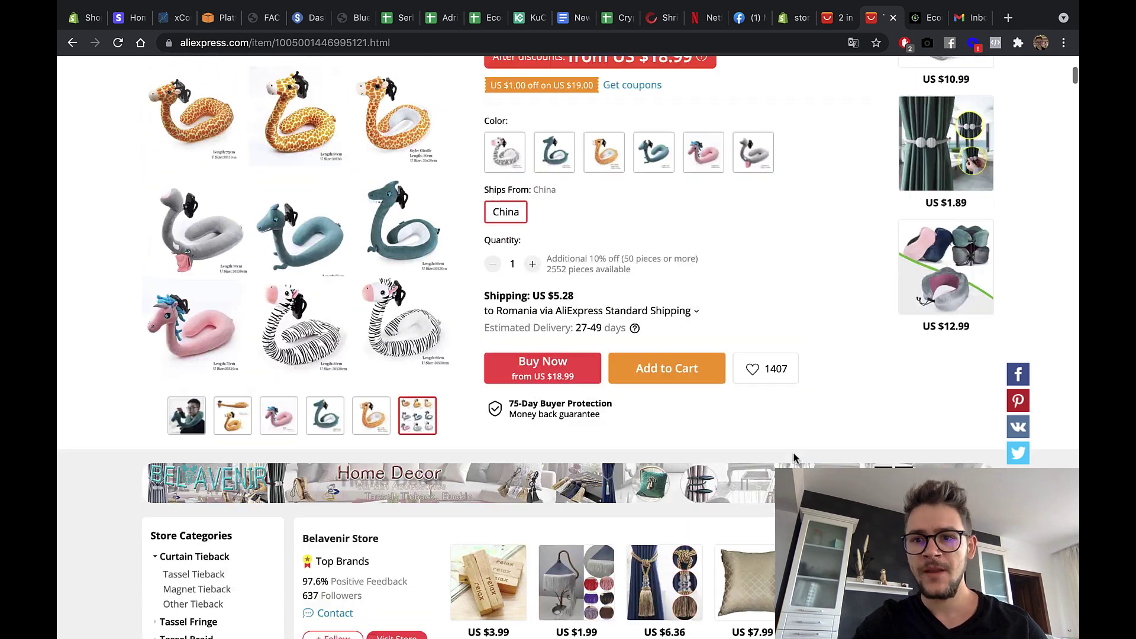
Step: Browse Ecomhunt's pillow result cards, including neck rest cushions, down to the Heated Pillow Massager
click(922, 19)
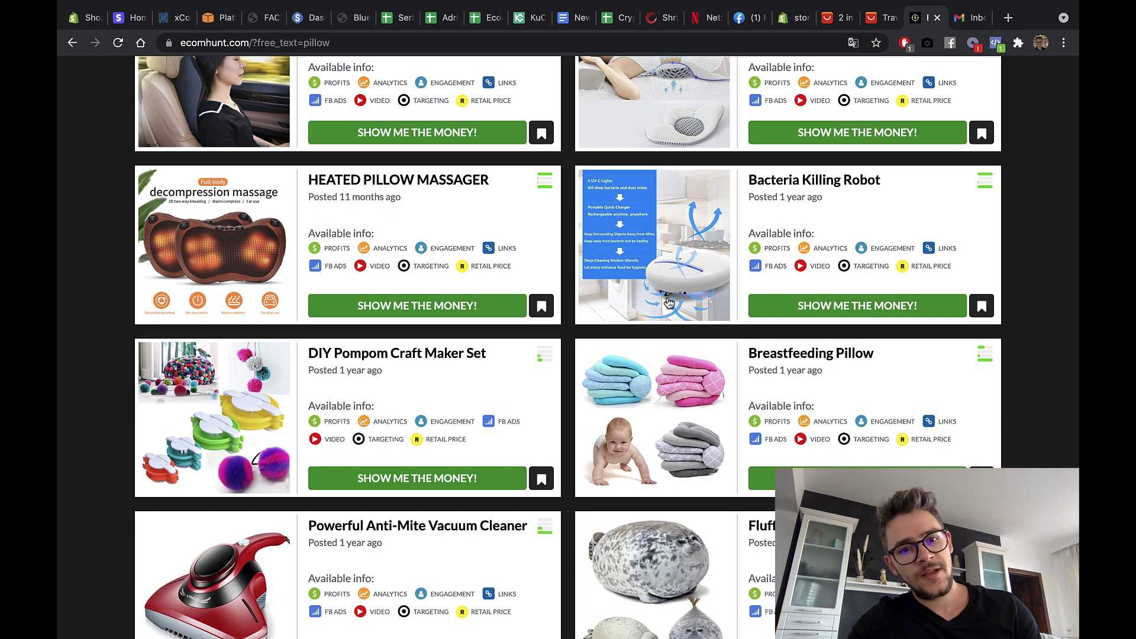
scroll(586, 437, up, 10)
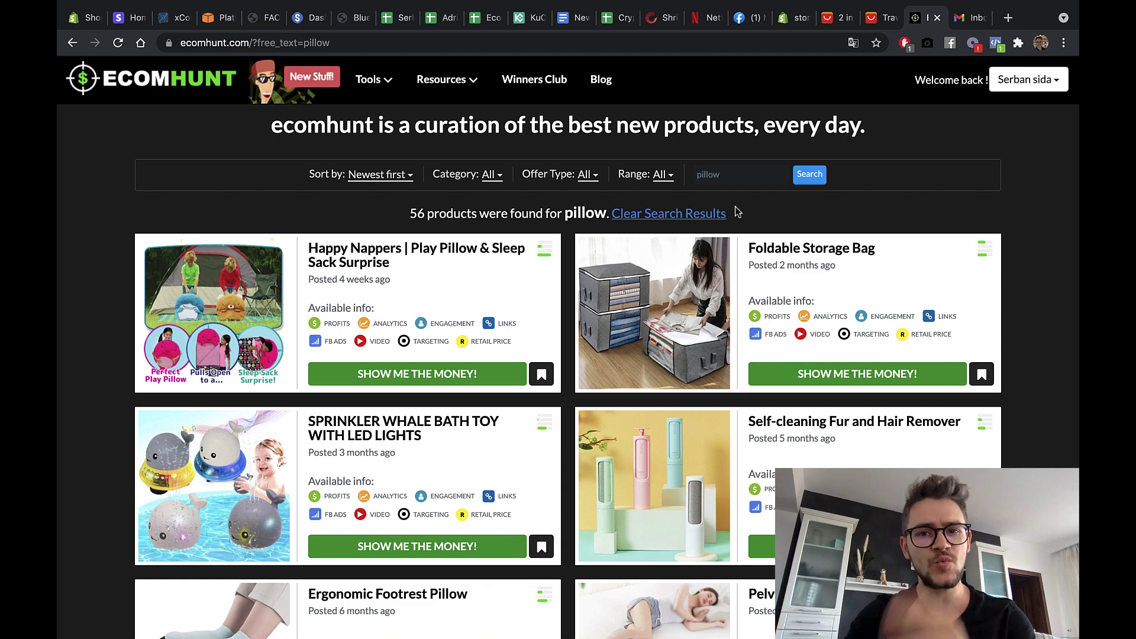
scroll(533, 521, down, 4)
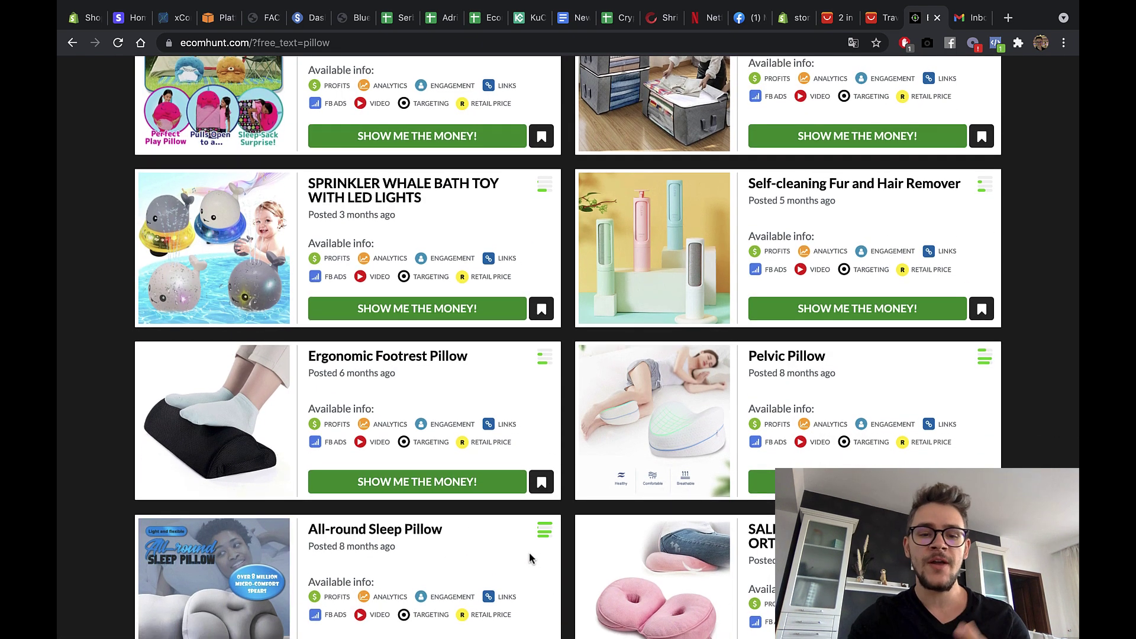
scroll(531, 558, down, 1)
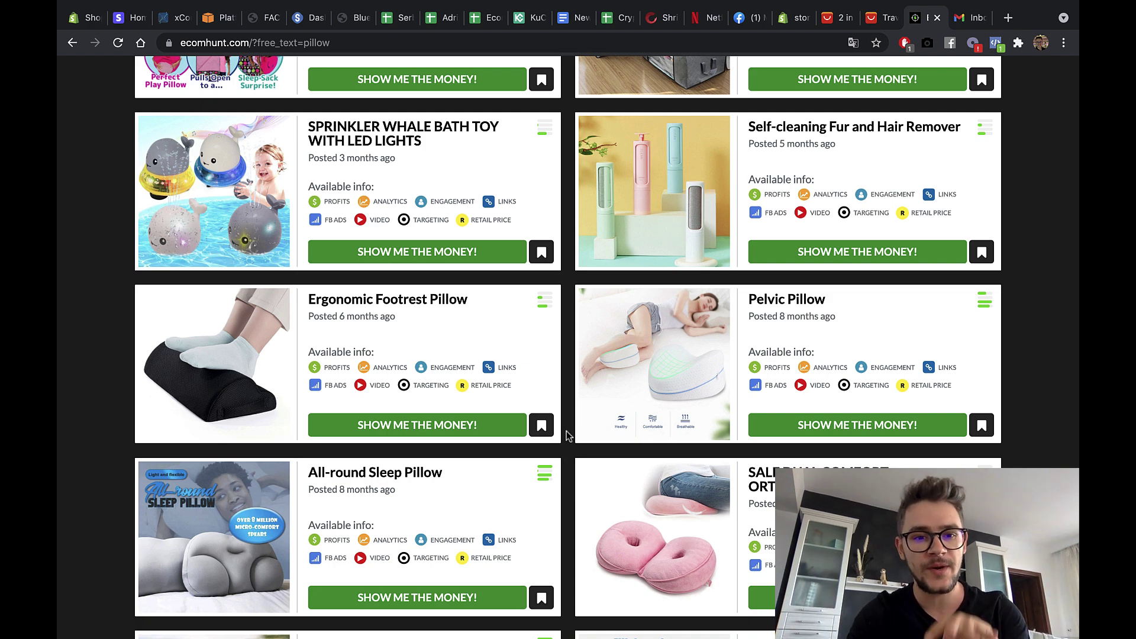
scroll(567, 436, down, 1)
scroll(566, 436, up, 10)
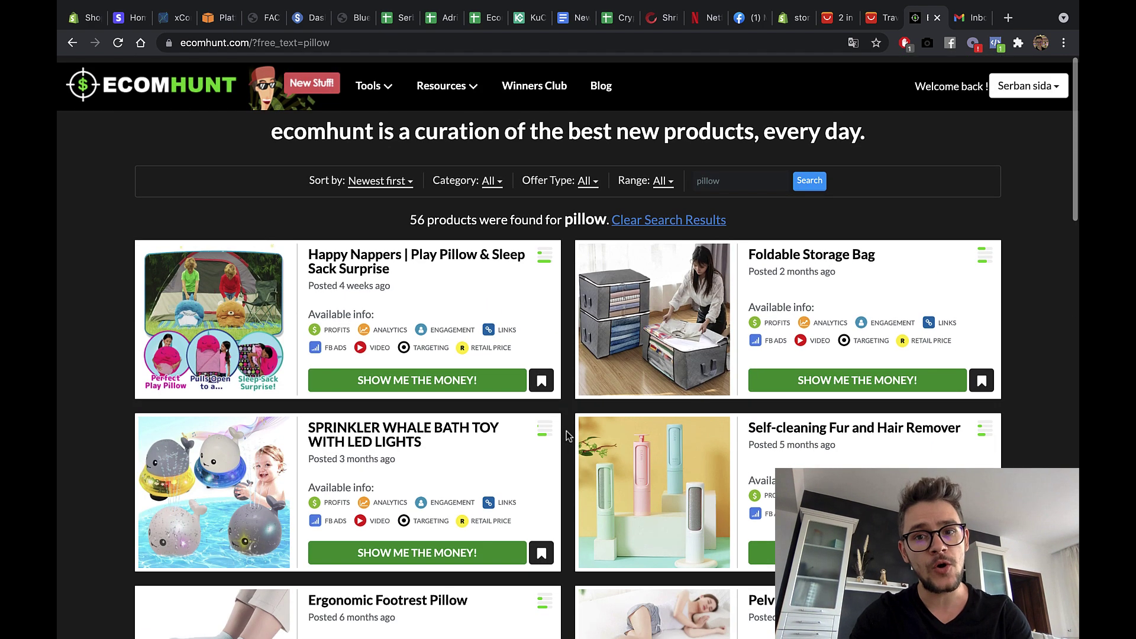
scroll(567, 436, down, 12)
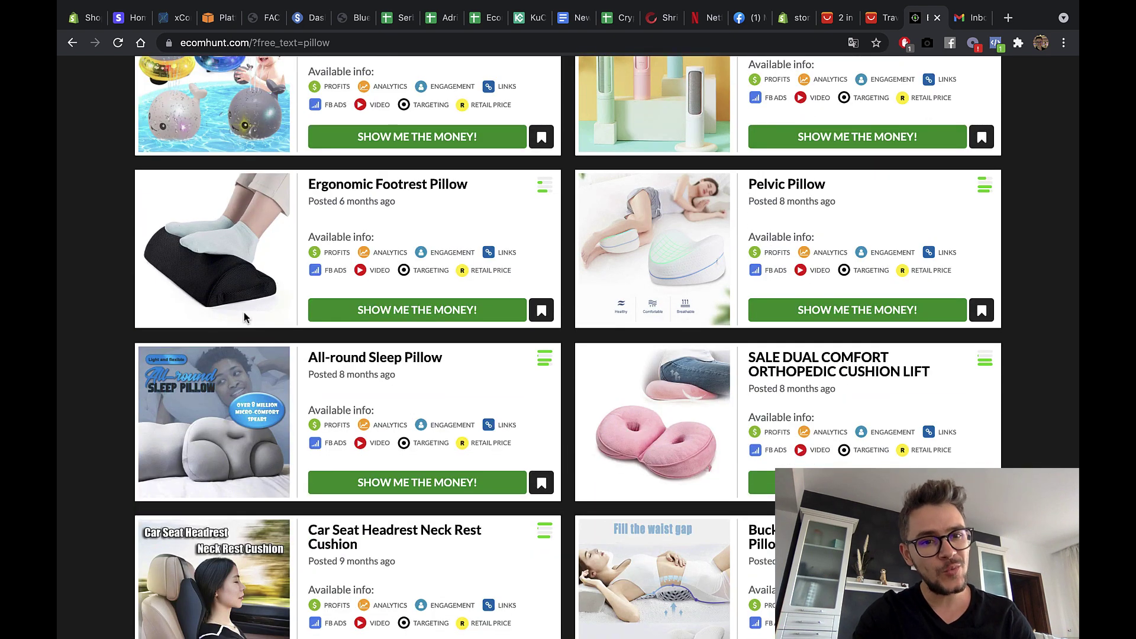
scroll(479, 268, down, 2)
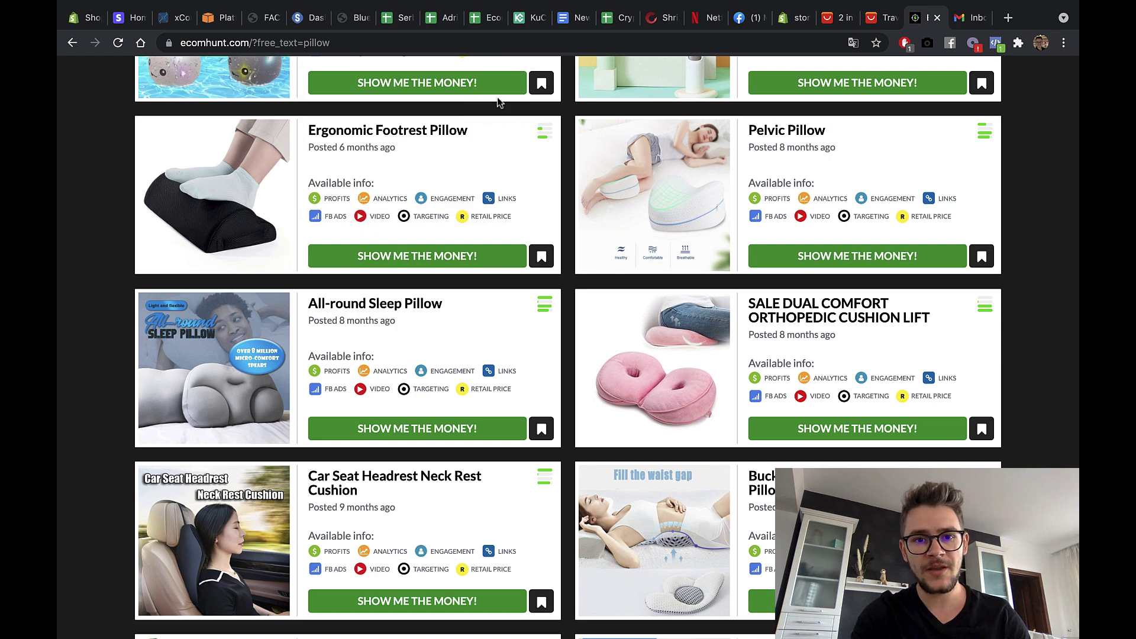
scroll(392, 144, down, 3)
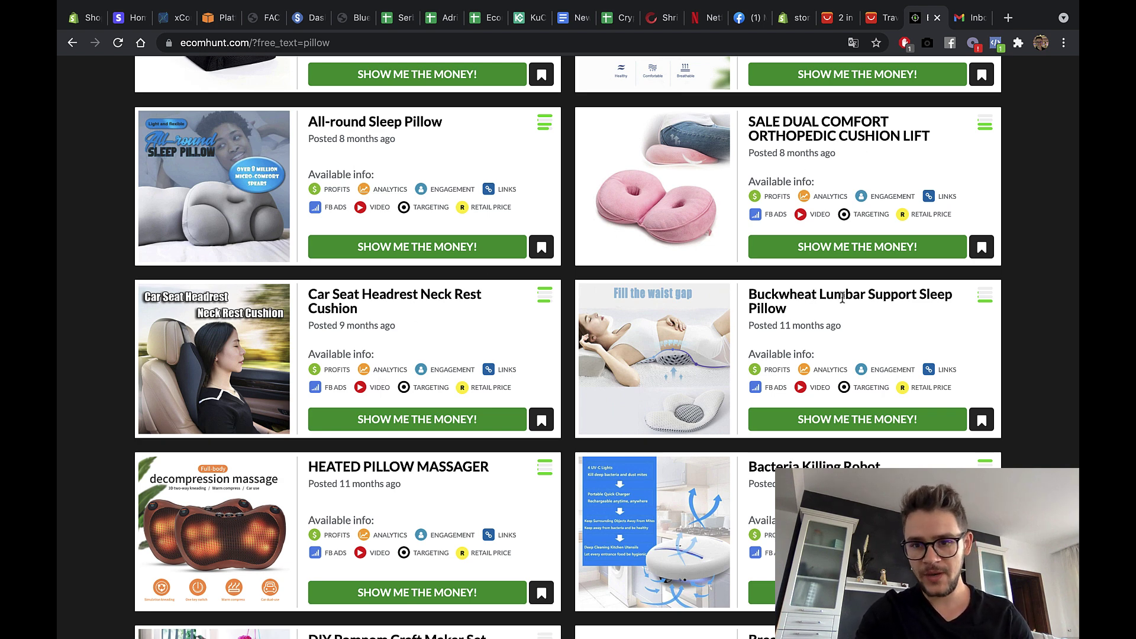
scroll(667, 322, down, 1)
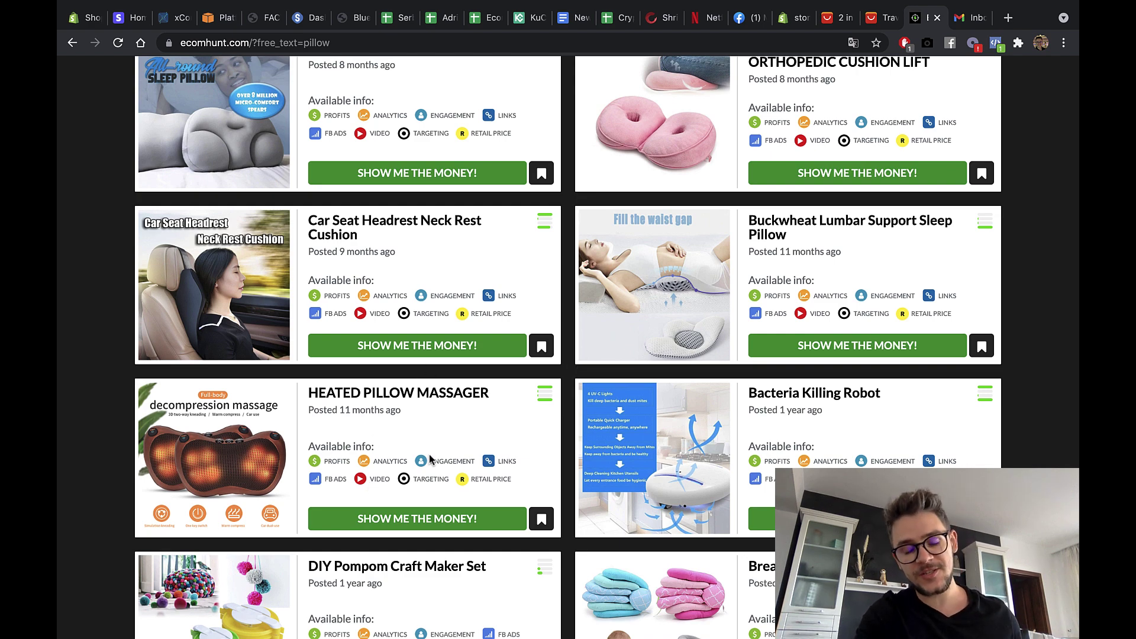
scroll(567, 391, up, 3)
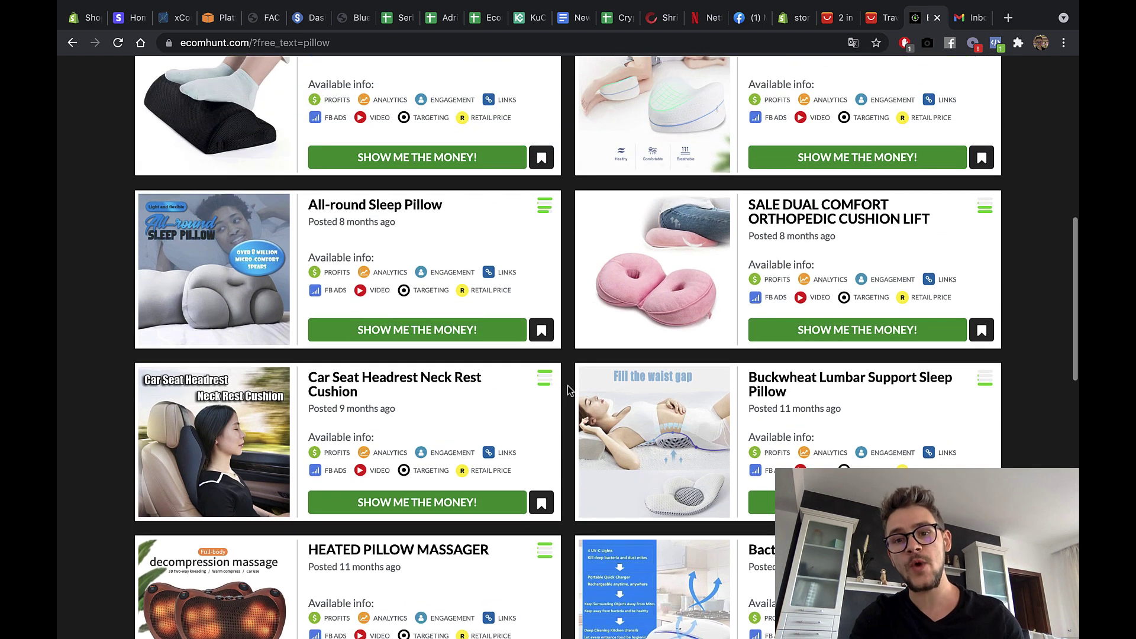
scroll(568, 390, down, 2)
Step: Open the Heated Pillow Massager details and review its Profits, Analytics and Targeting sections
click(430, 554)
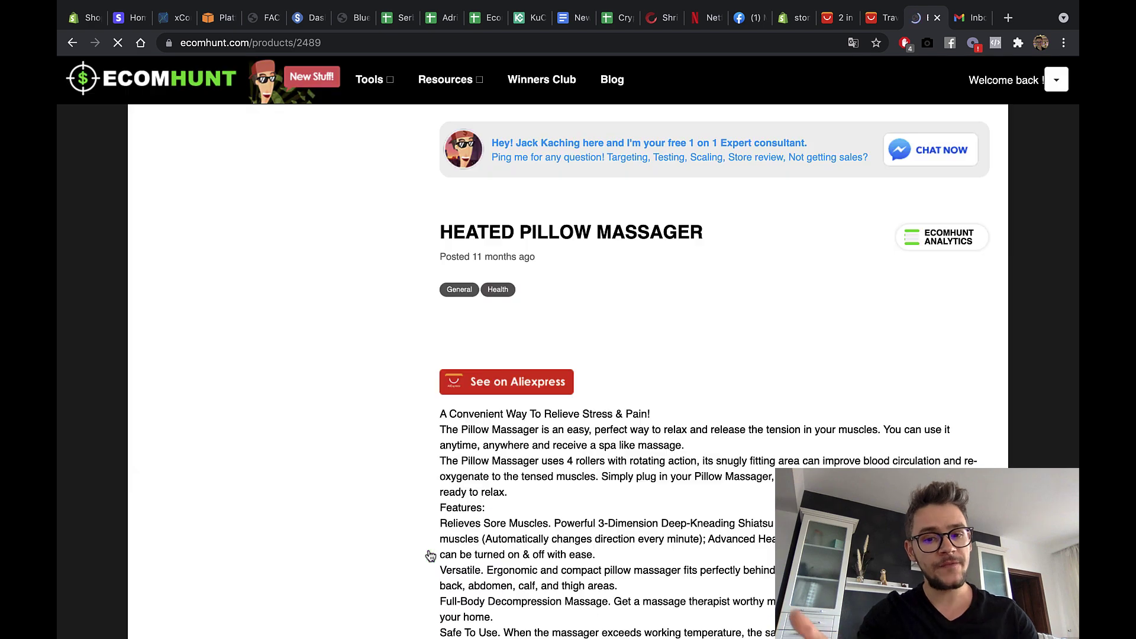
scroll(725, 477, down, 3)
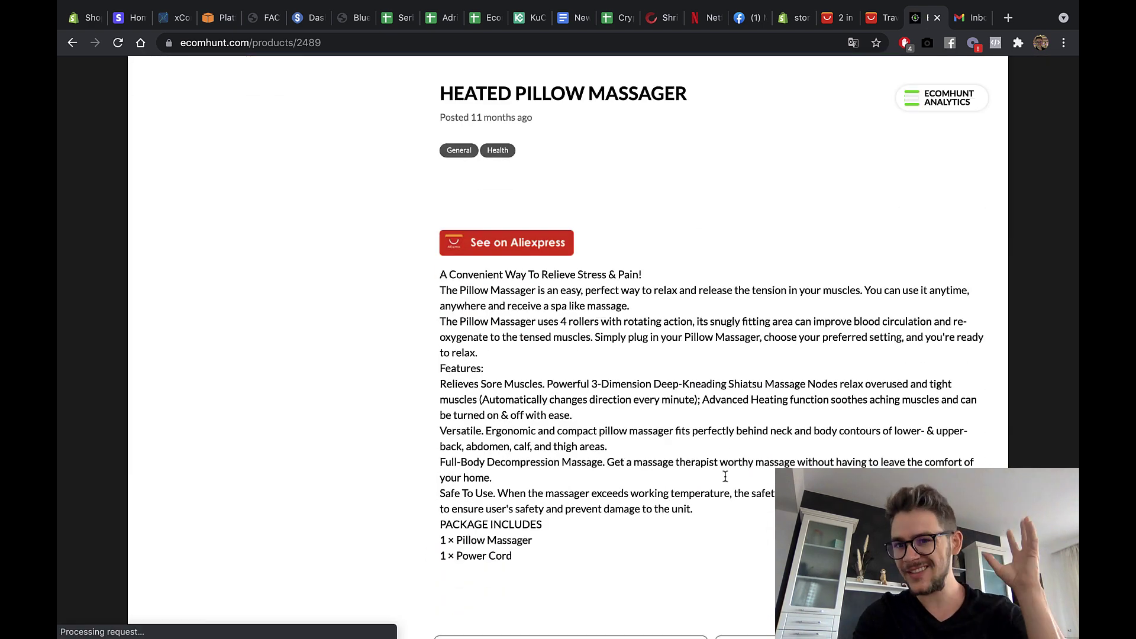
scroll(726, 480, down, 1)
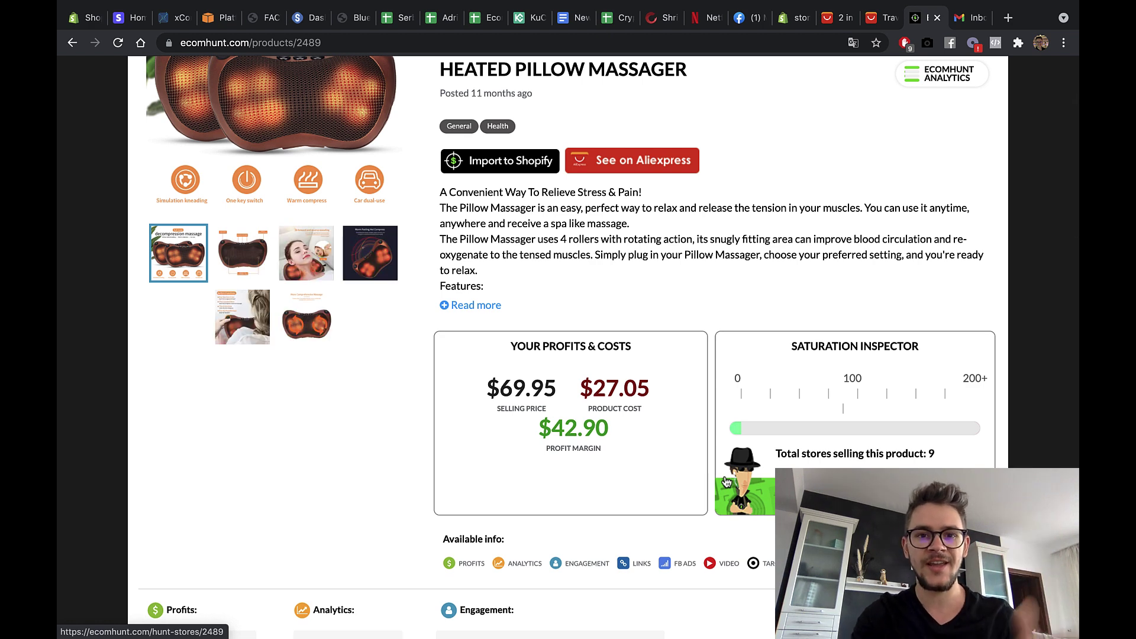
scroll(649, 402, down, 6)
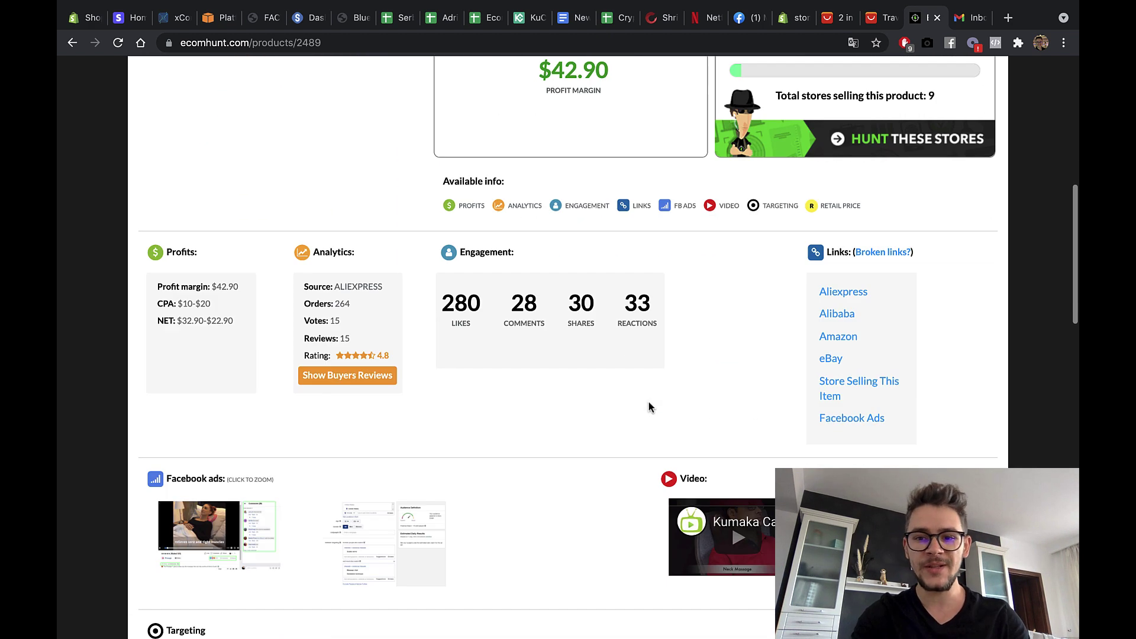
scroll(665, 380, down, 7)
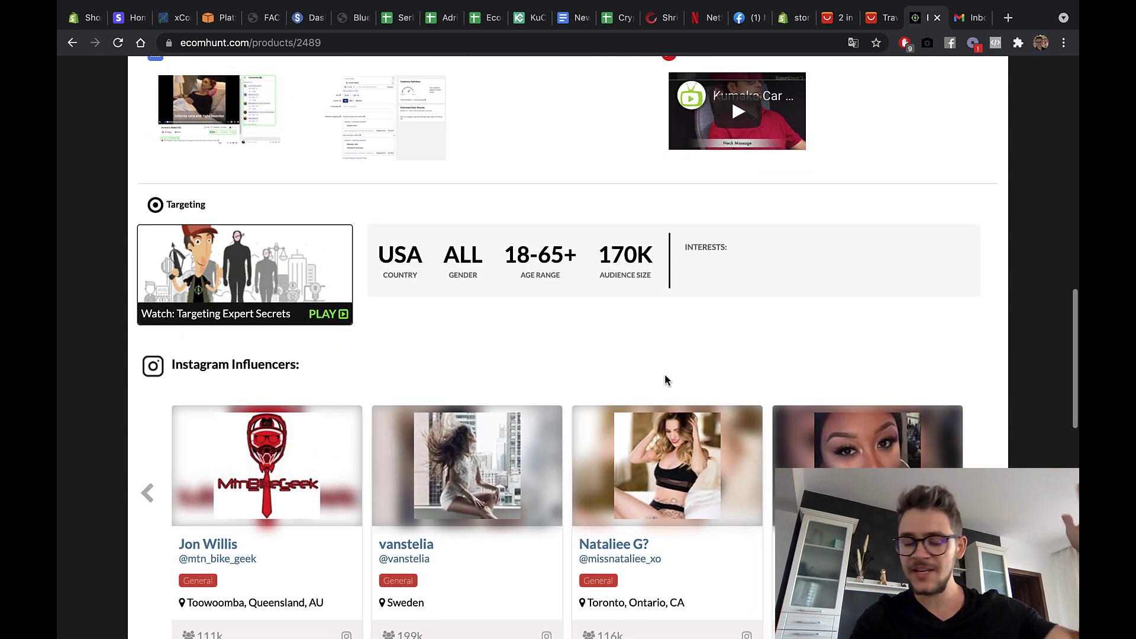
scroll(664, 379, up, 15)
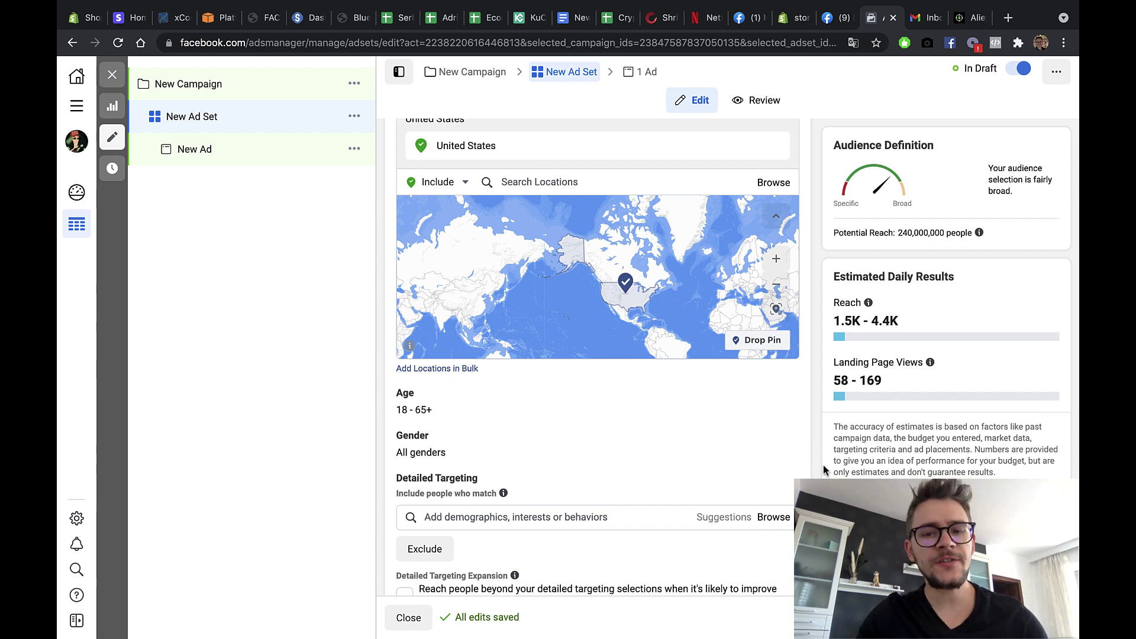
Step: Add the Travel interest to the ad set's detailed targeting
click(523, 518)
text(Travel)
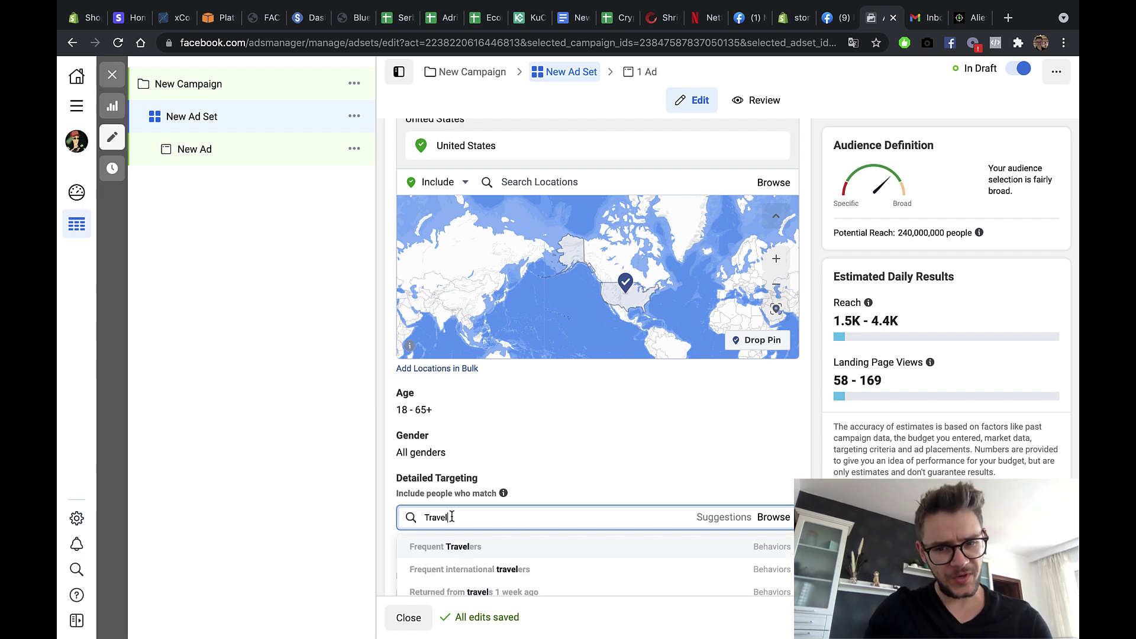
scroll(451, 518, down, 3)
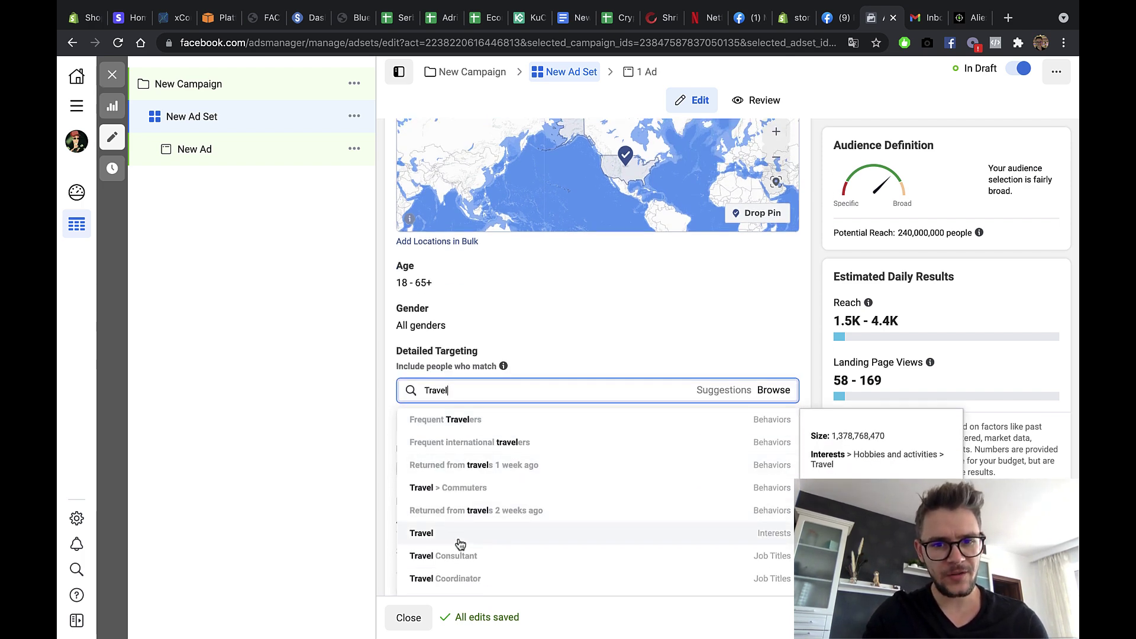
click(460, 543)
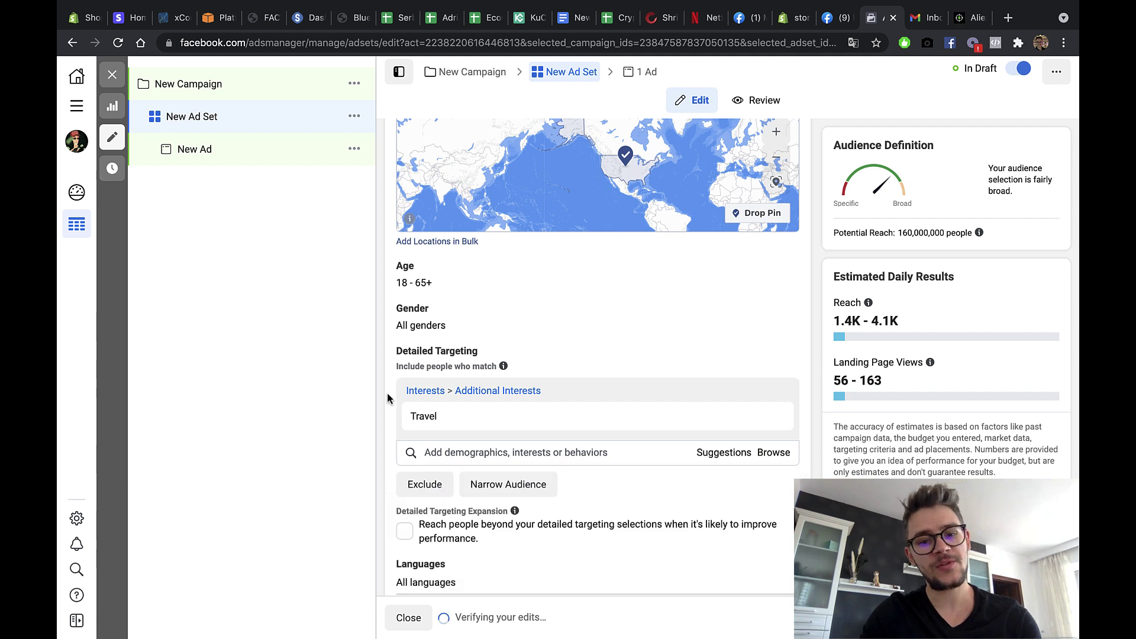
scroll(431, 469, down, 1)
Step: Narrow the audience to also match vacation, then narrow further to Hotels
click(508, 429)
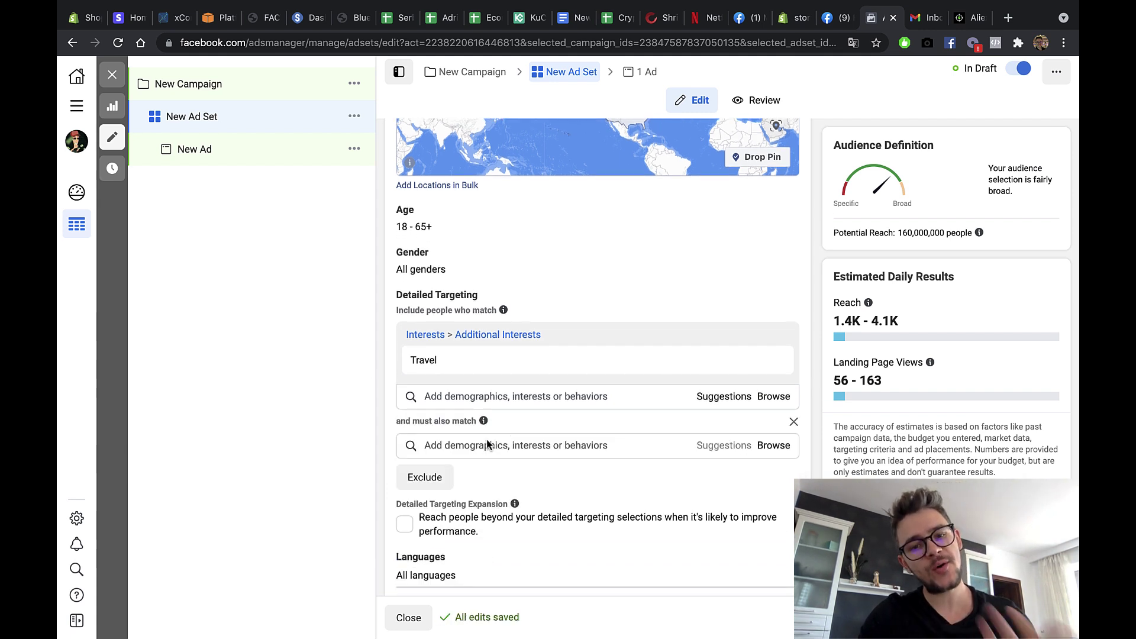
click(497, 448)
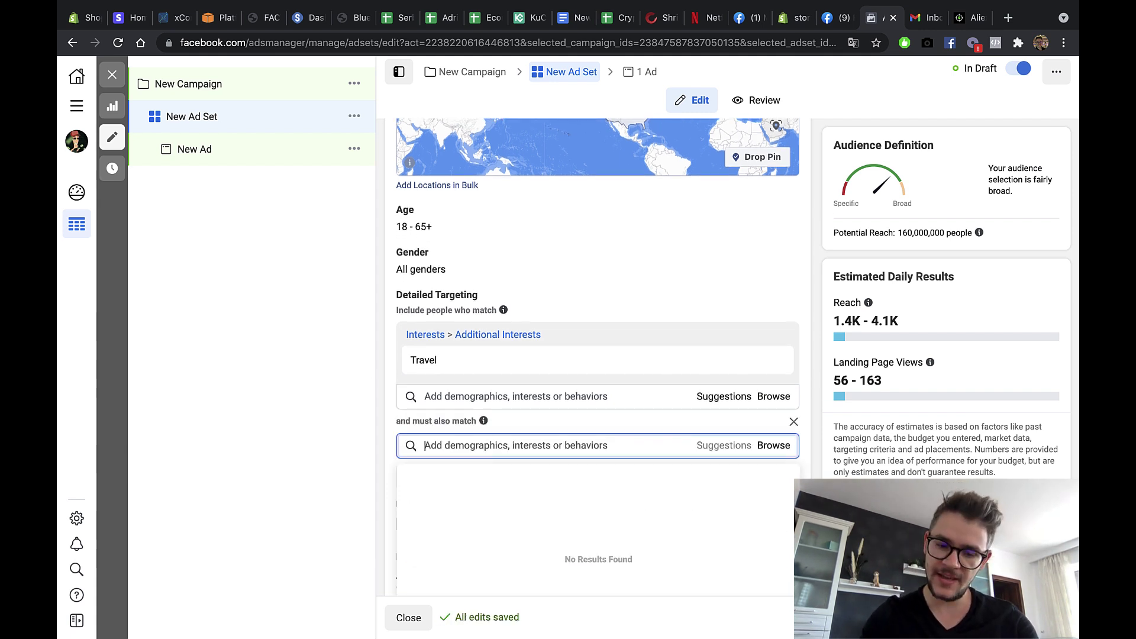
text(Vacation)
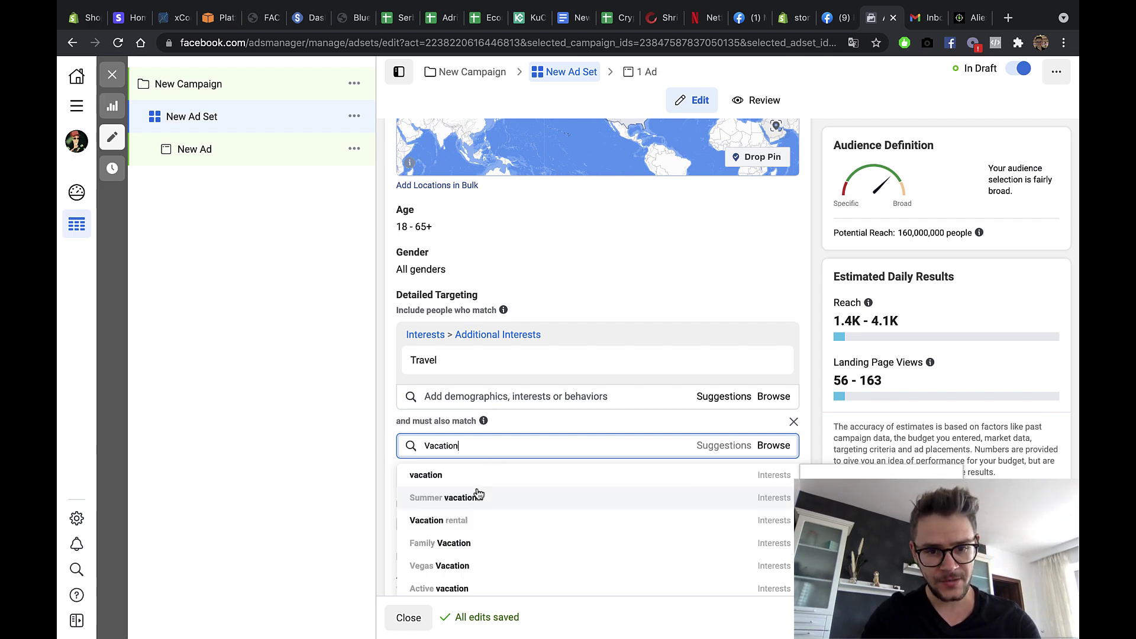
click(506, 482)
scroll(405, 437, down, 2)
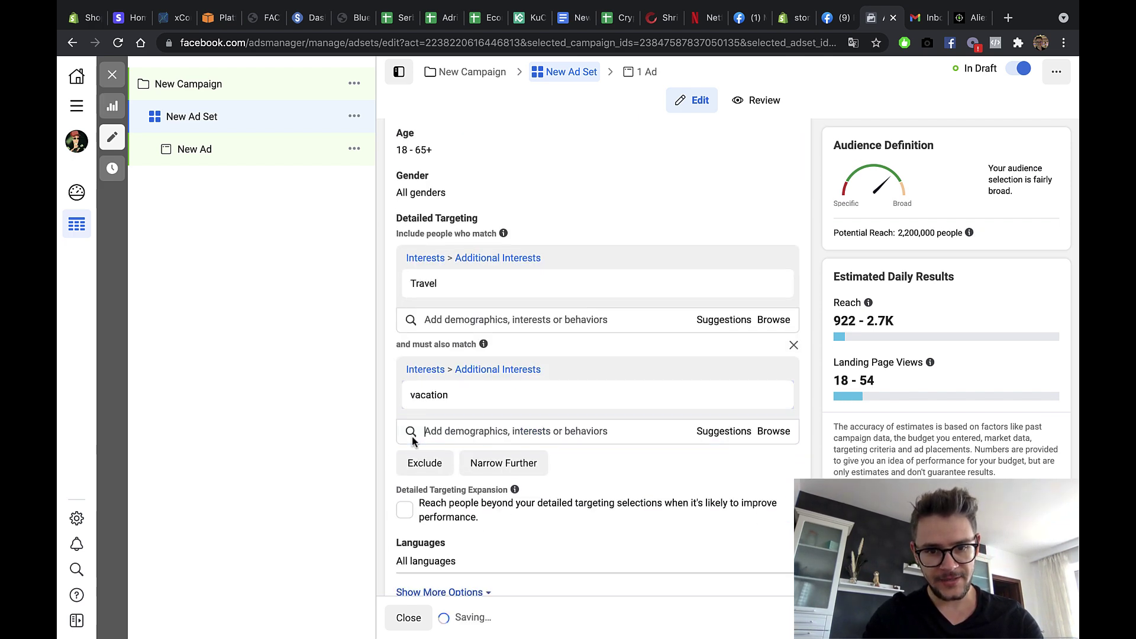
click(508, 463)
click(485, 482)
text(Hotels)
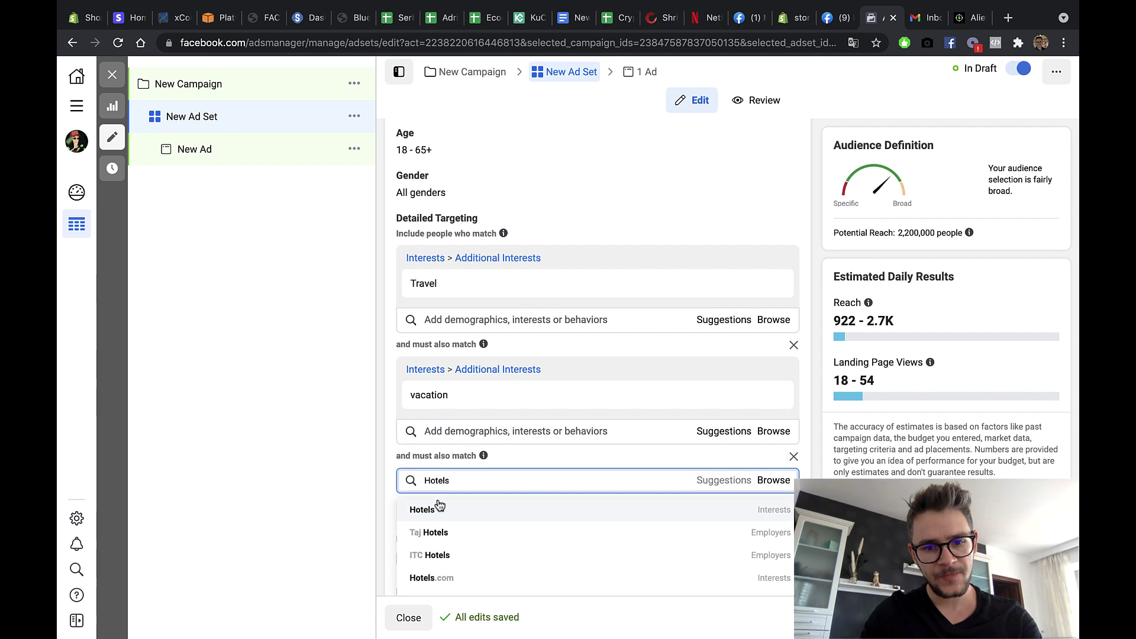
click(438, 507)
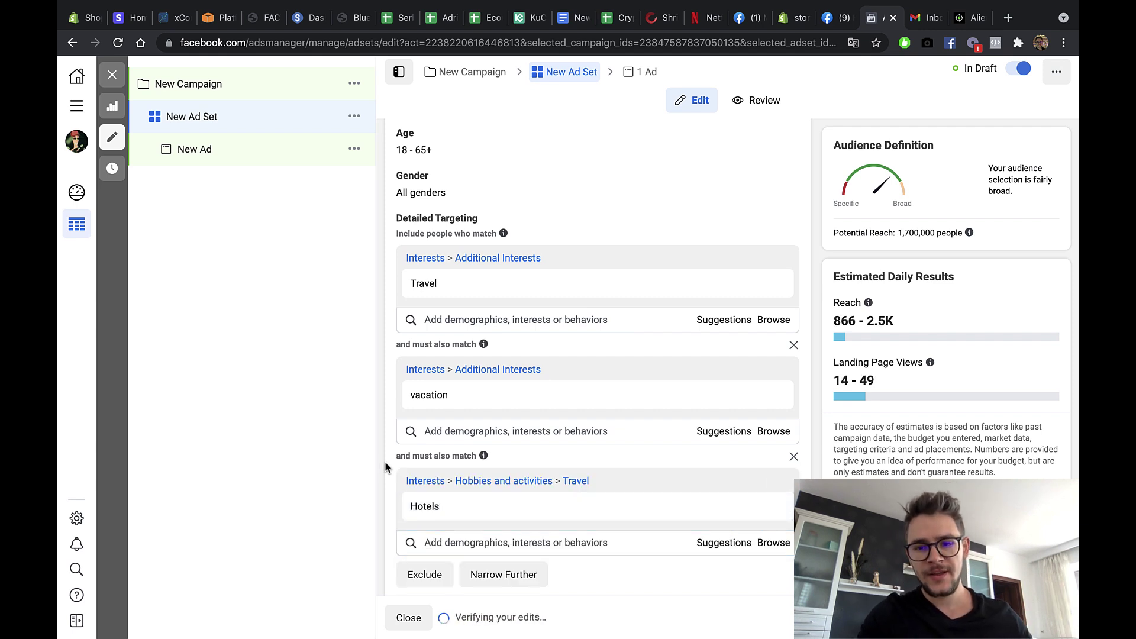
scroll(385, 464, down, 1)
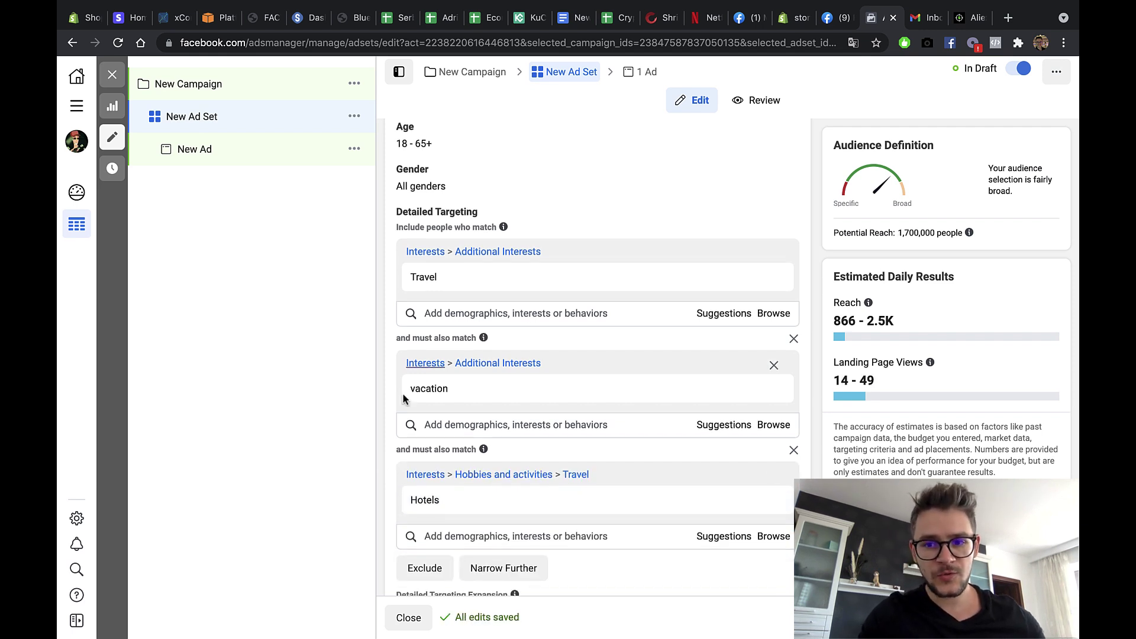
Step: Check the resulting 1,700,000 potential reach estimate
drag(896, 235, 945, 233)
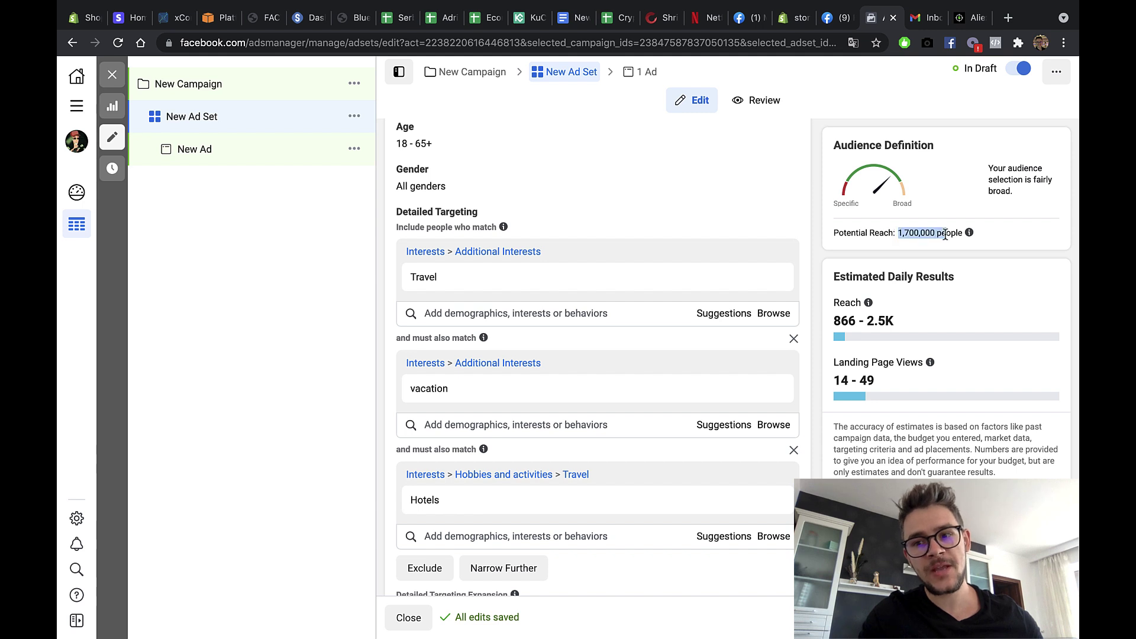
mouse_move(961, 238)
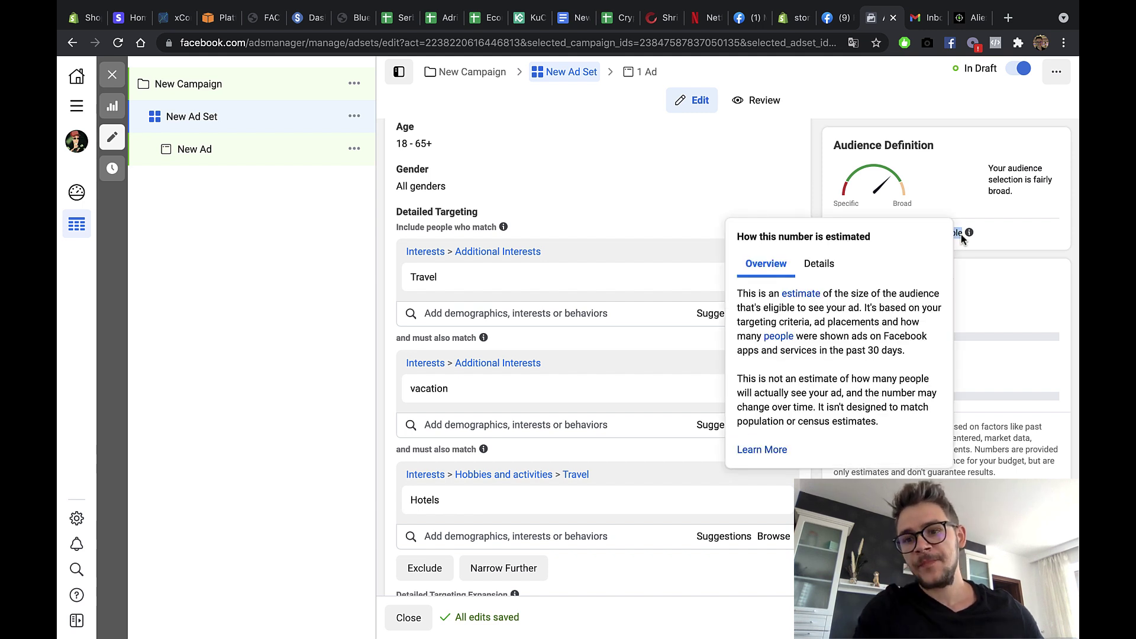
click(1024, 255)
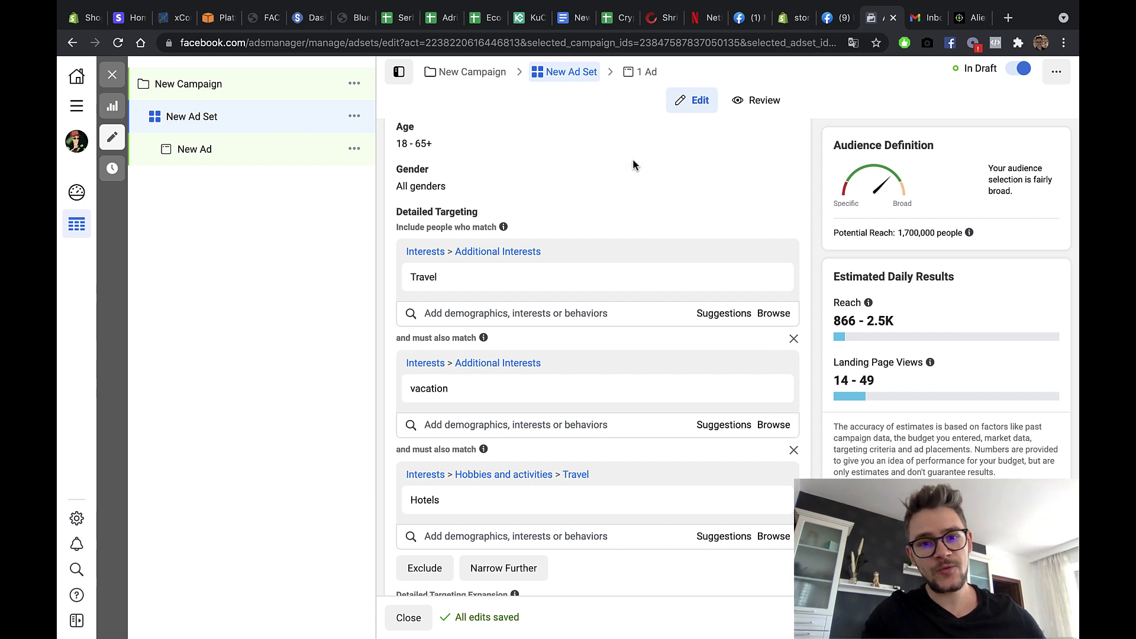
mouse_move(502, 227)
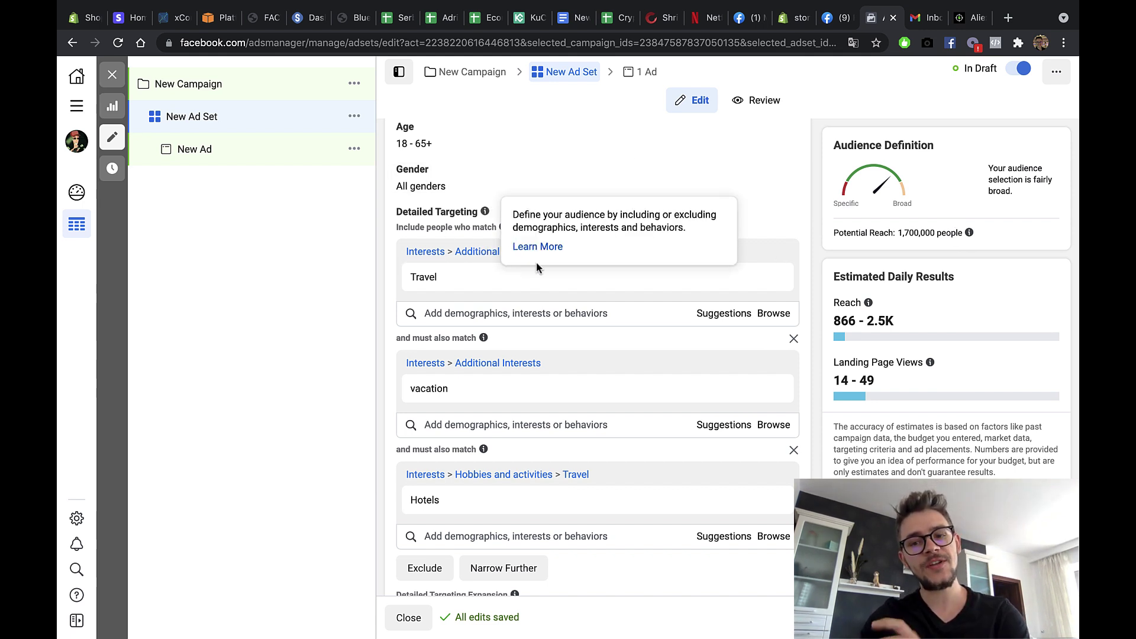
mouse_move(617, 289)
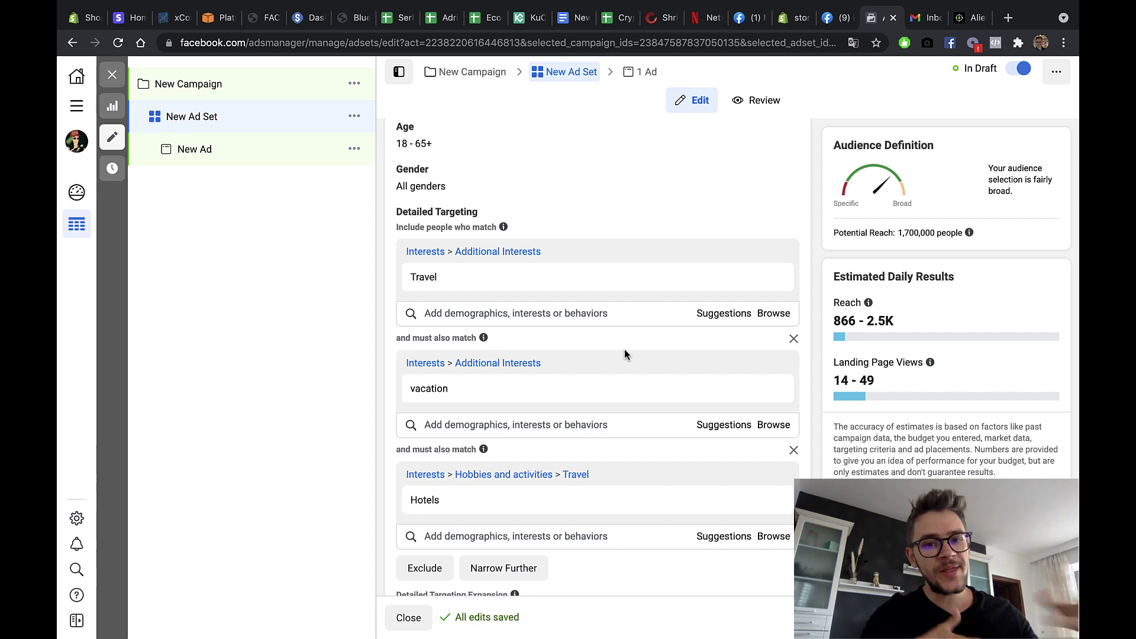
click(724, 314)
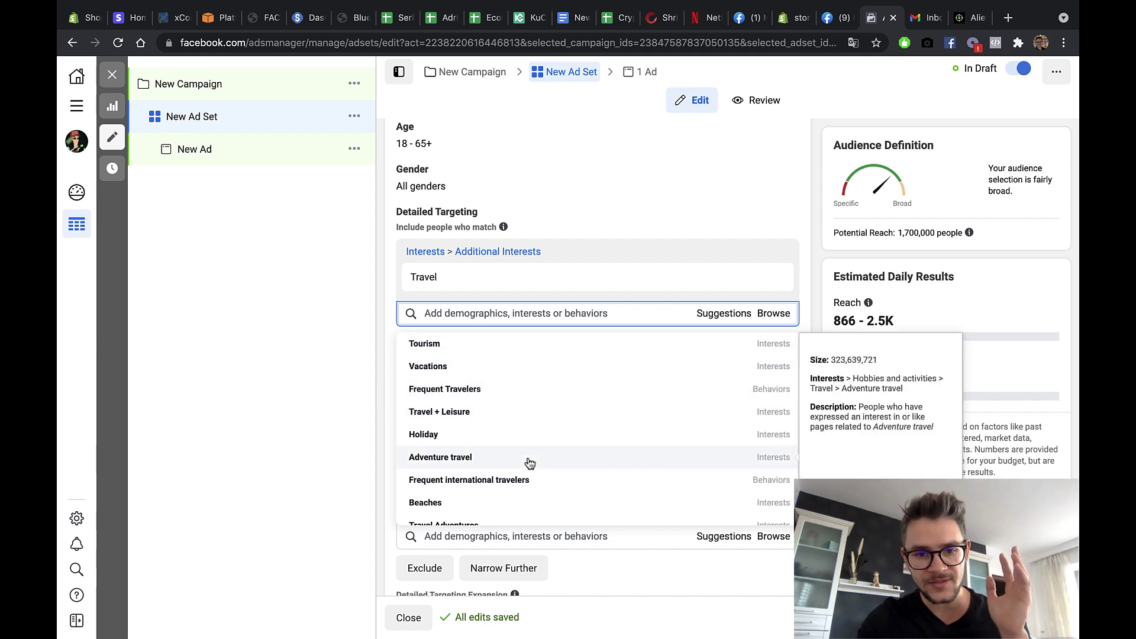
scroll(528, 463, down, 3)
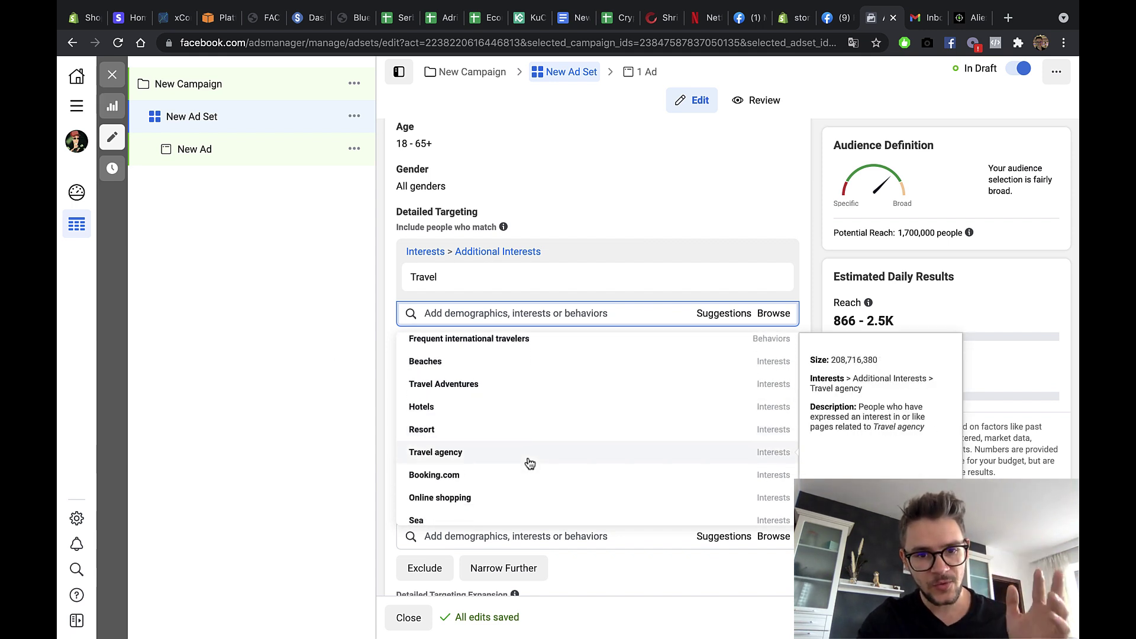
scroll(530, 463, down, 1)
scroll(530, 463, down, 2)
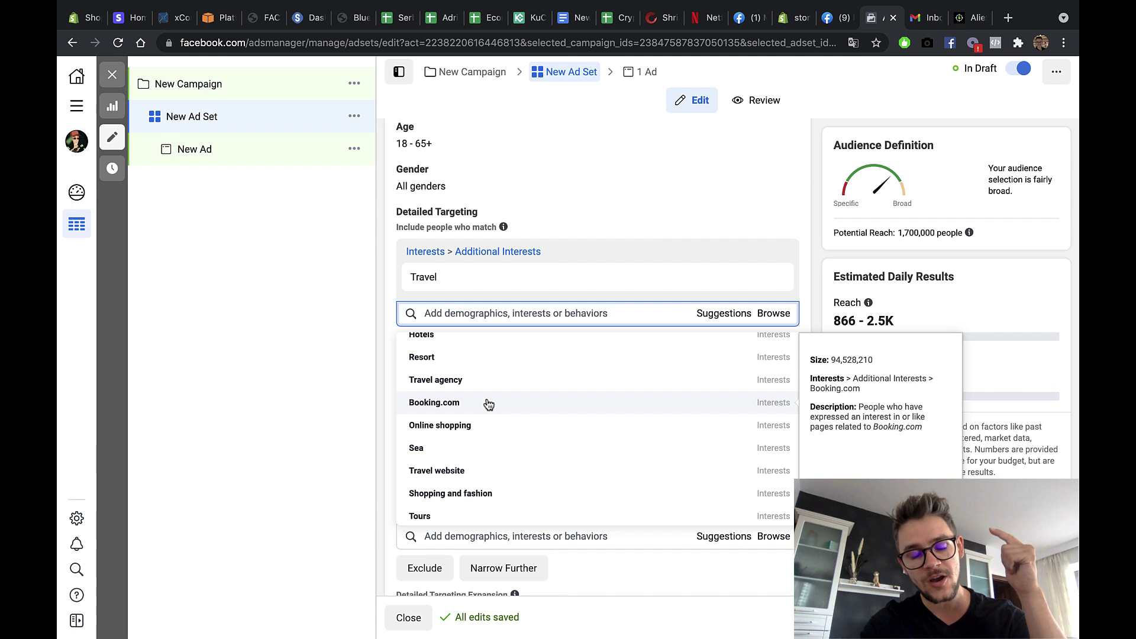
click(321, 443)
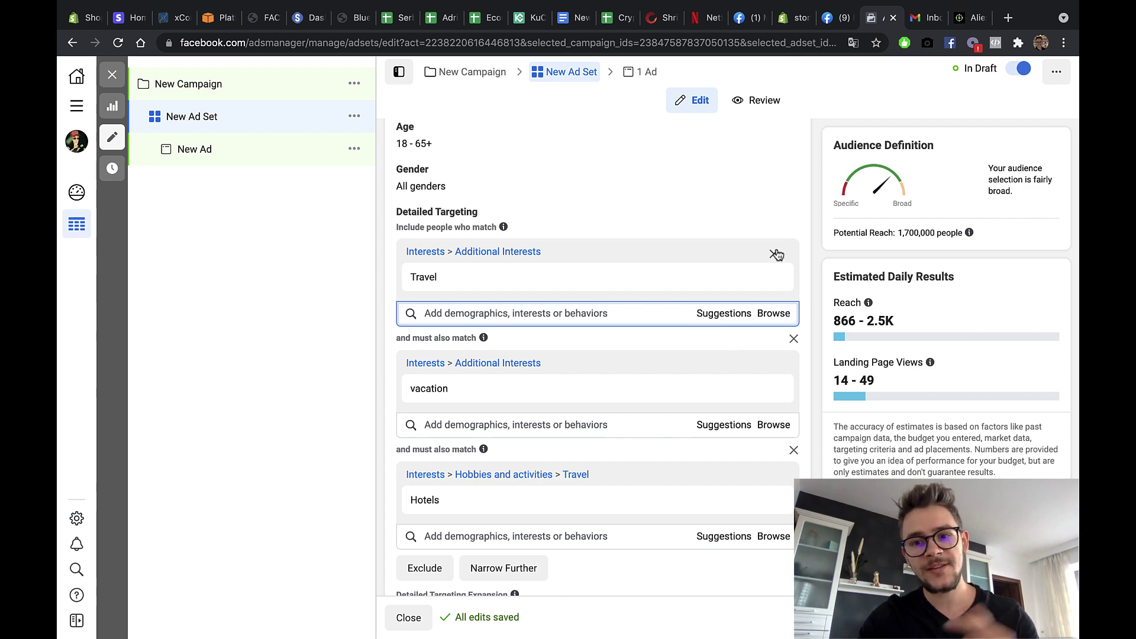
Step: Remove the Travel, vacation and Hotels targeting groups
click(776, 255)
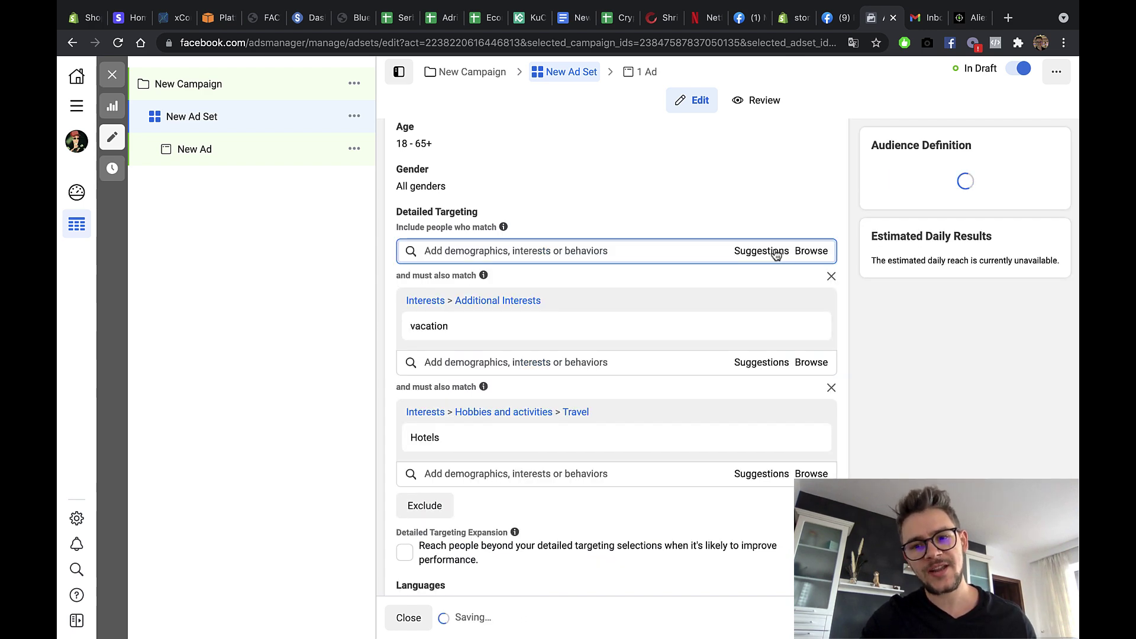
click(831, 278)
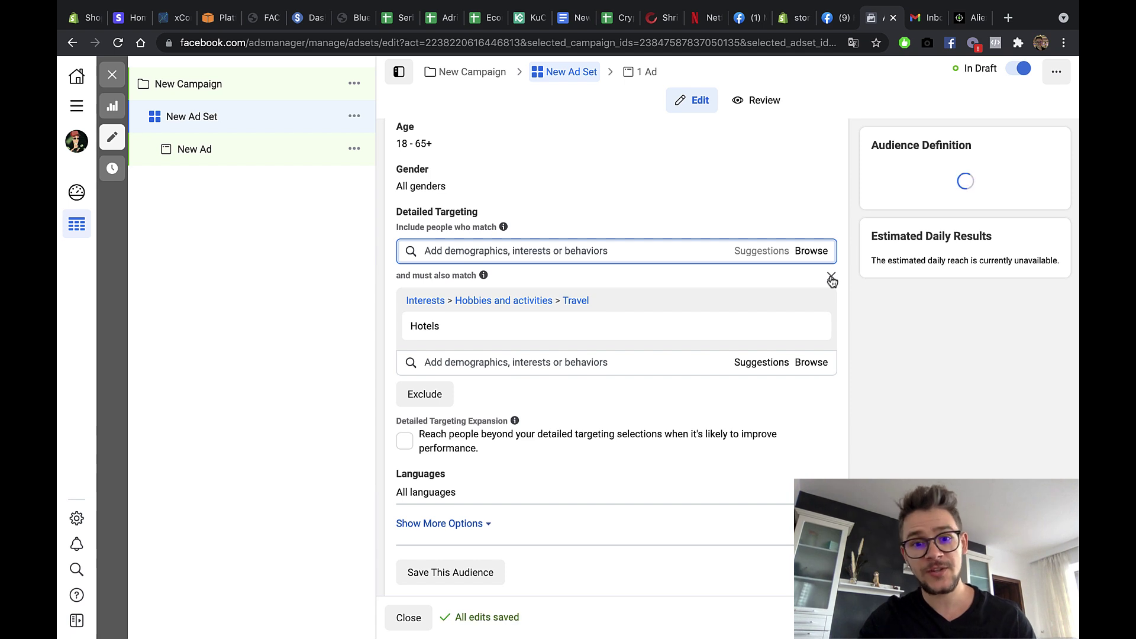
click(831, 278)
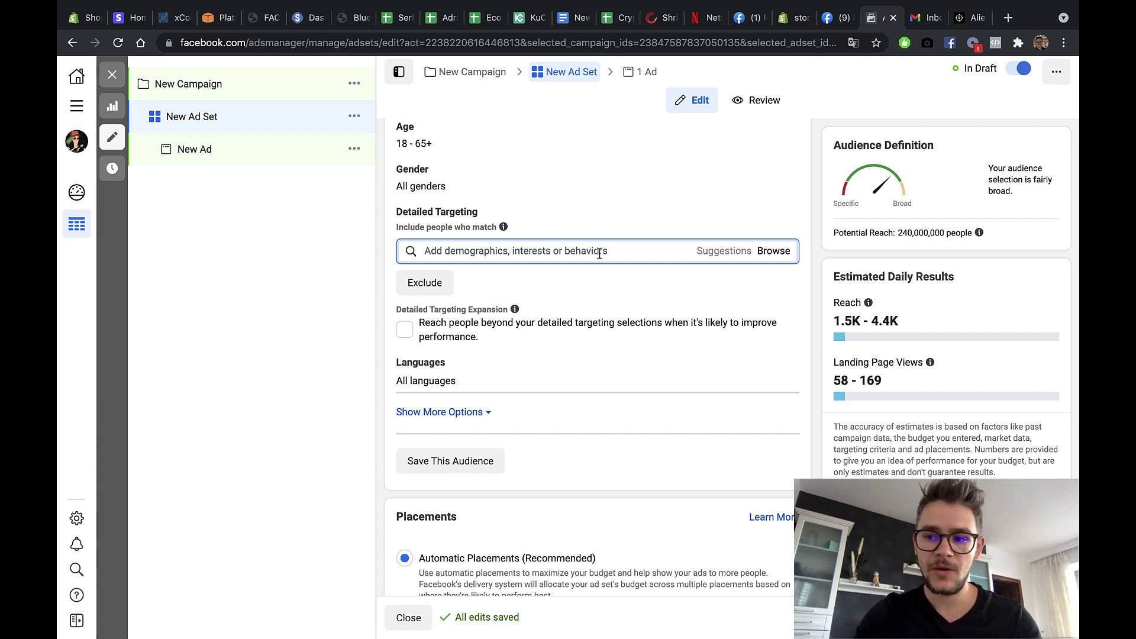
Step: Target the Frequent Travelers behavior and add an 'and must also match' condition
text(Freque)
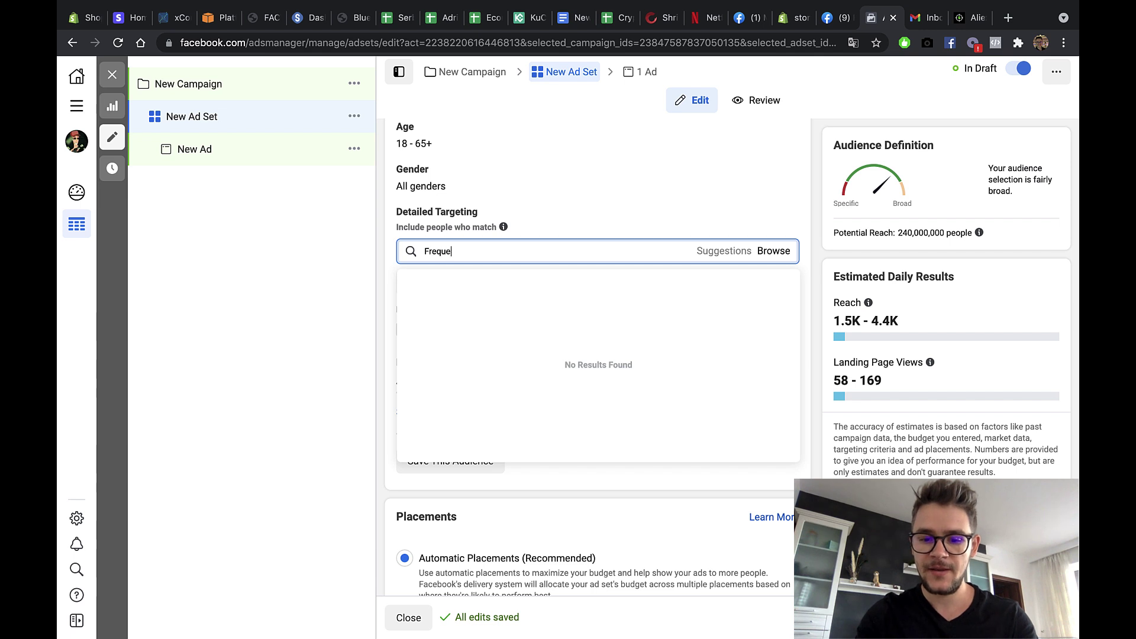
text(nt travel)
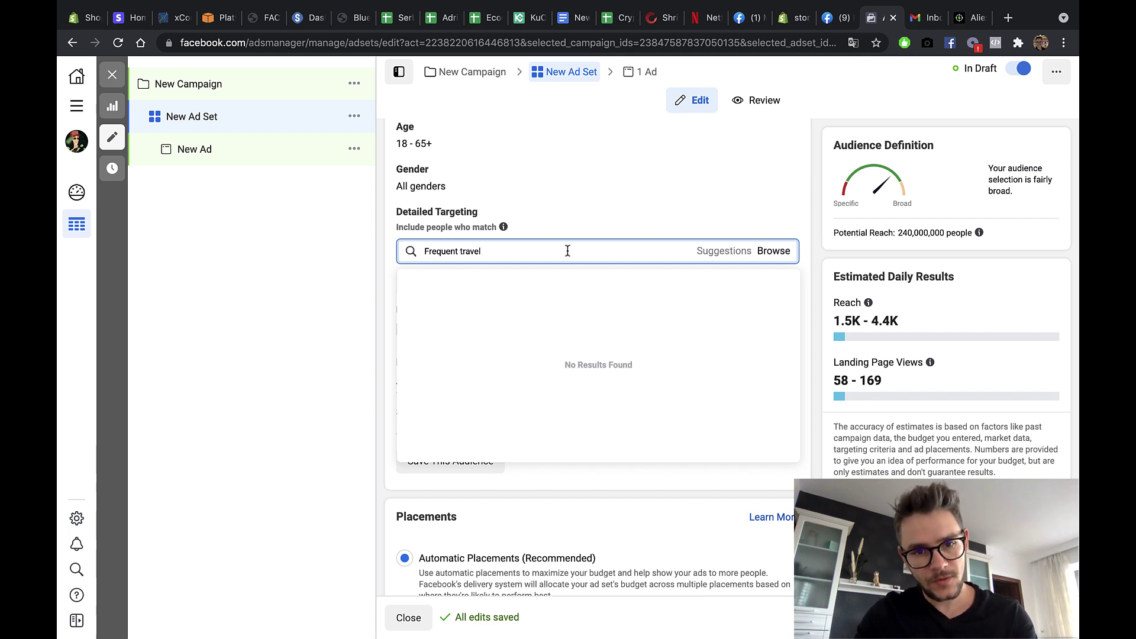
click(482, 249)
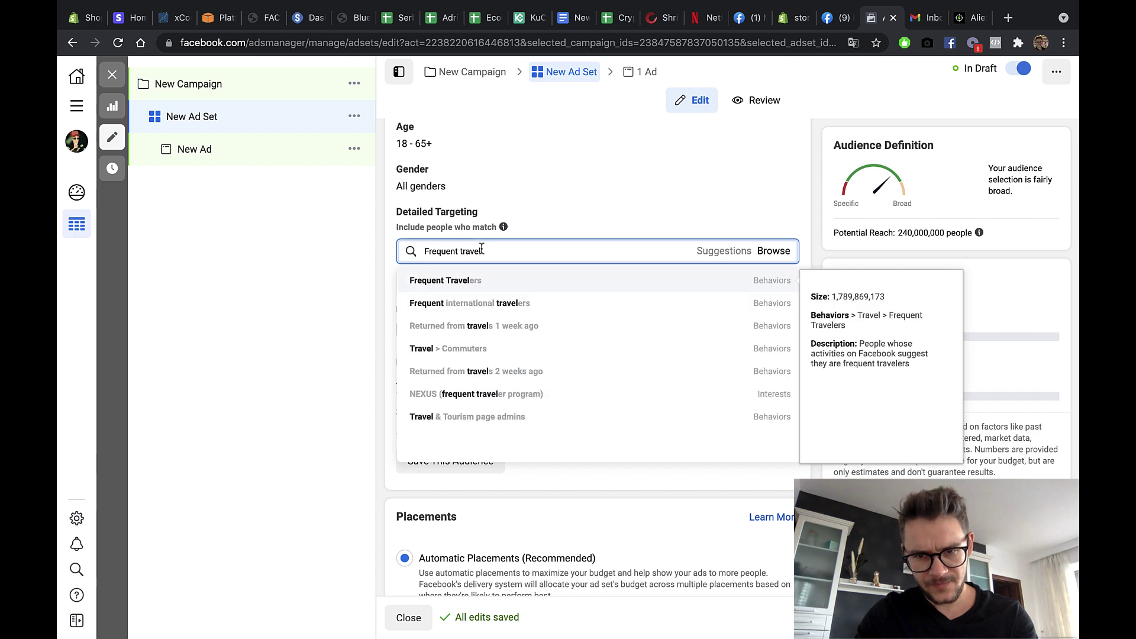
click(518, 281)
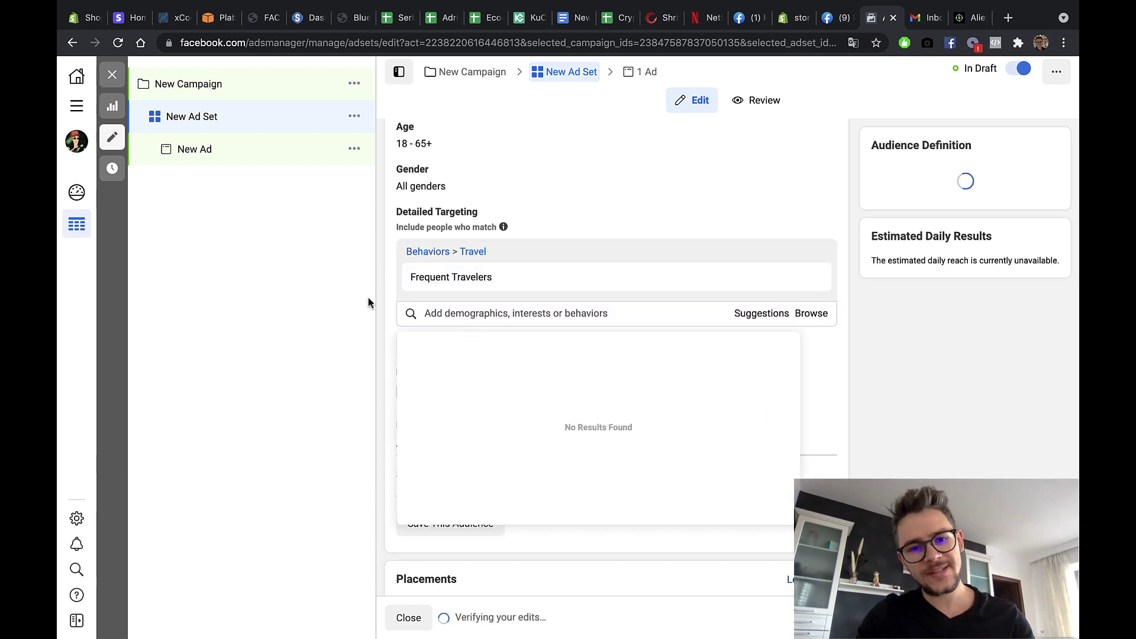
click(480, 343)
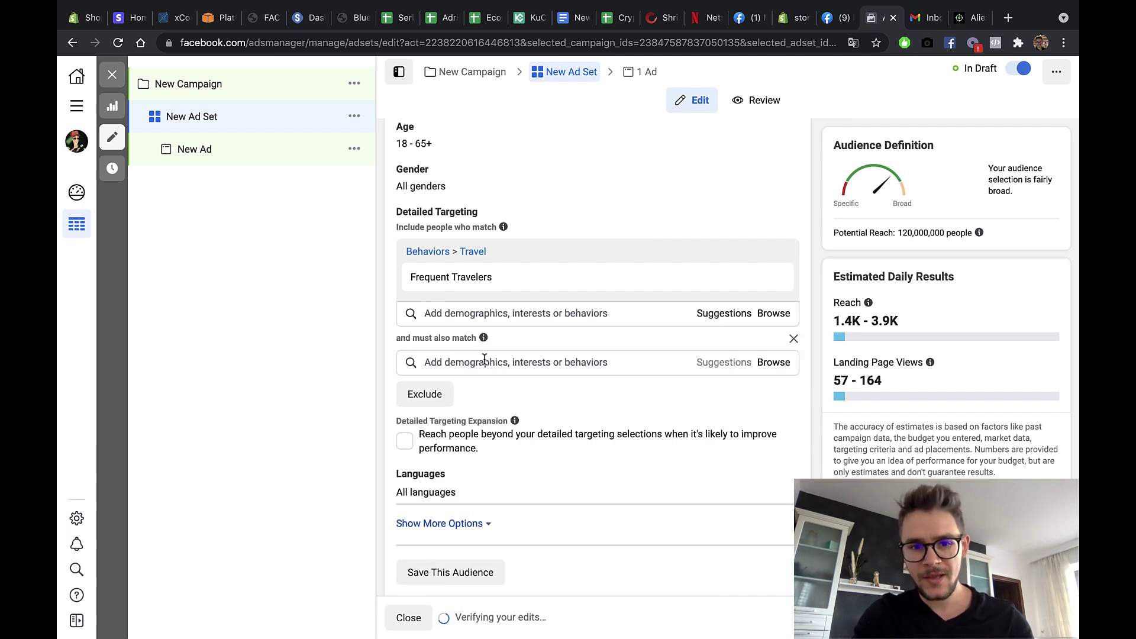
Step: Require New Parents and parents of toddlers, preschoolers, early school-age children; reach drops to 1,600,000
click(484, 361)
text(Parent)
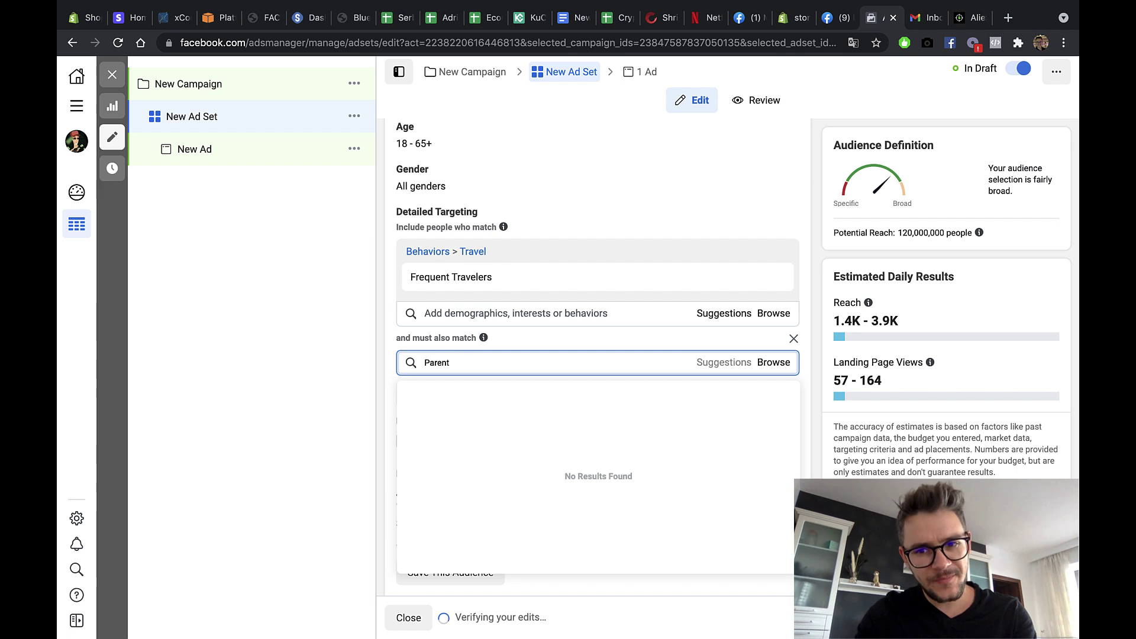
scroll(499, 499, down, 3)
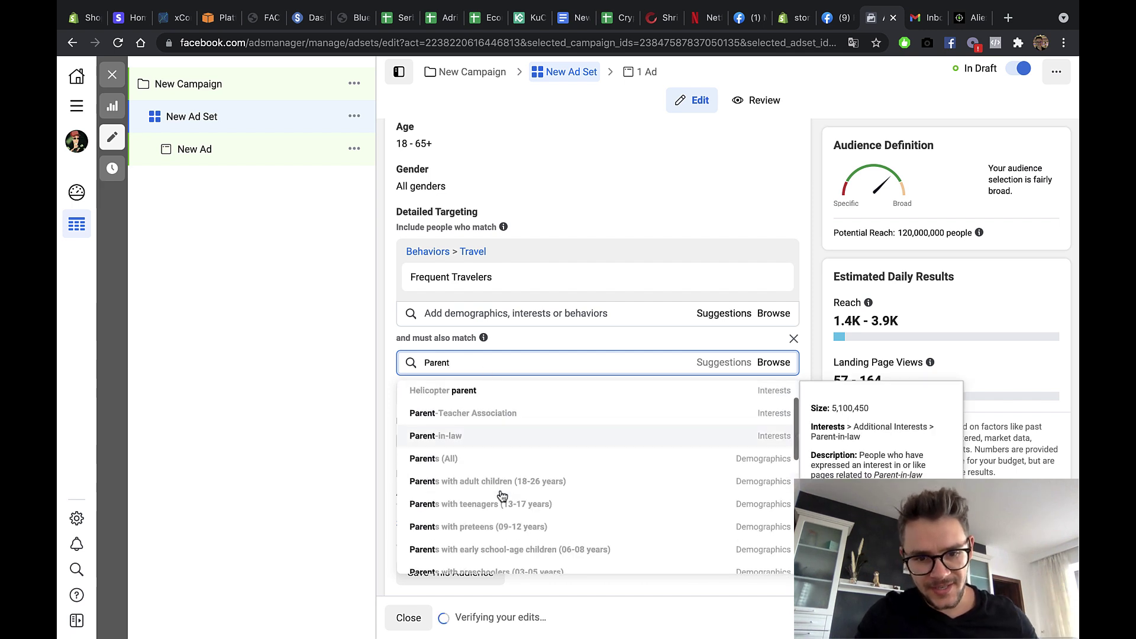
scroll(502, 496, down, 4)
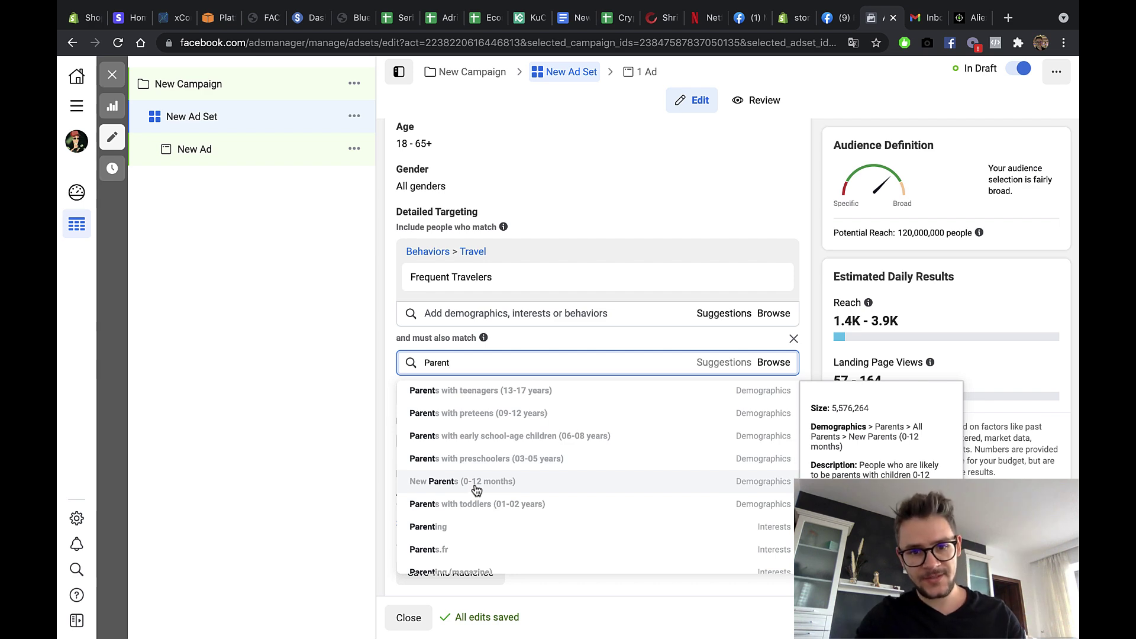
click(475, 482)
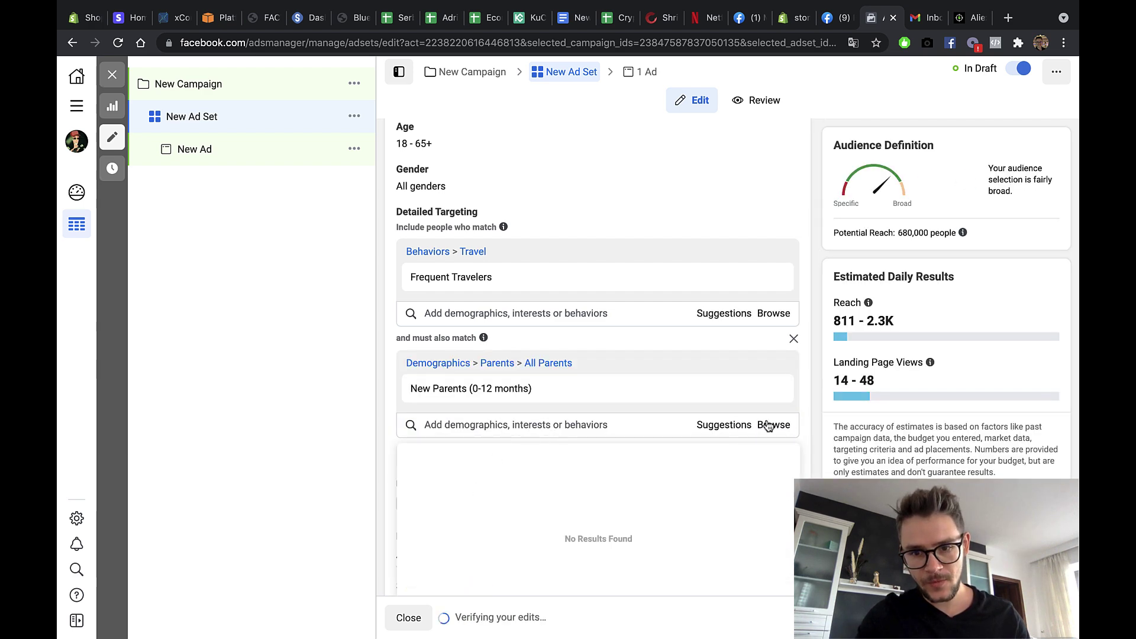
click(742, 427)
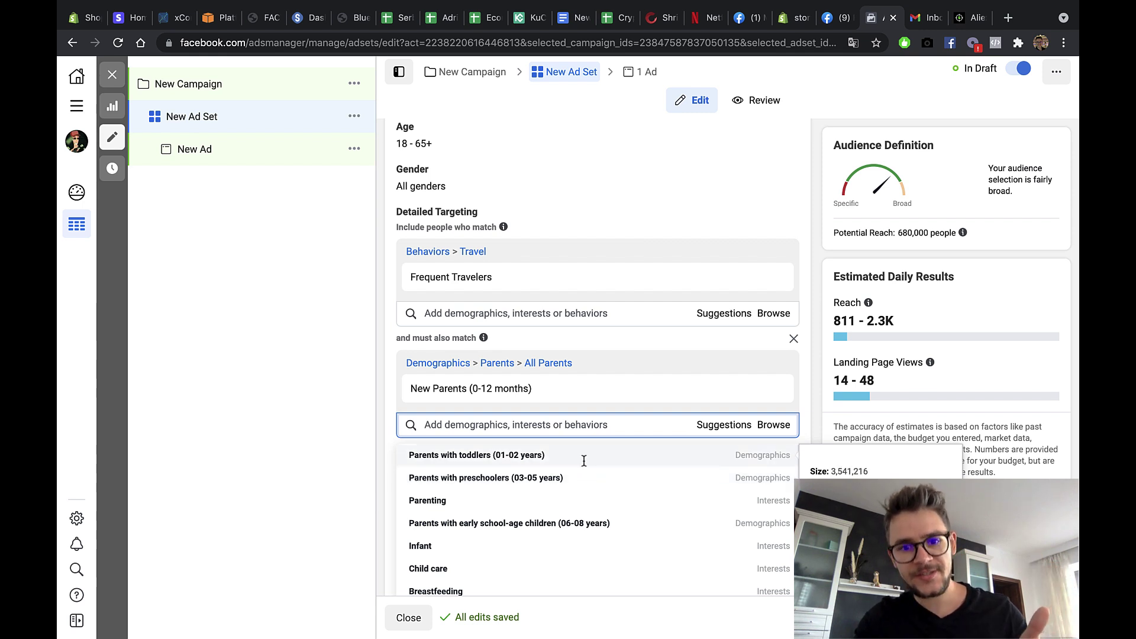
click(581, 457)
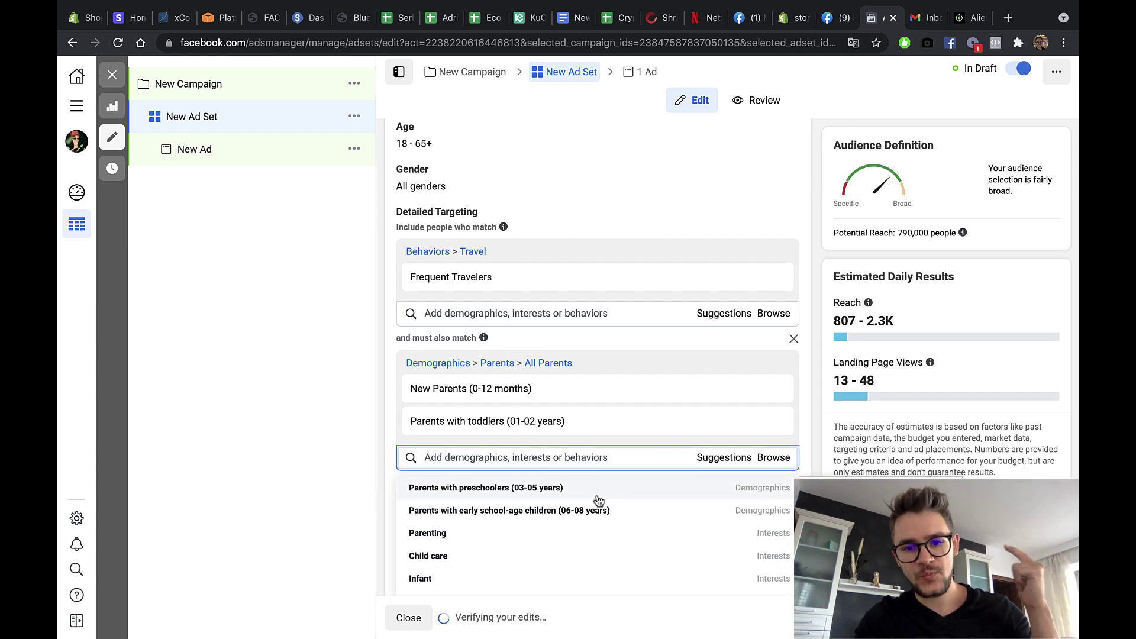
click(587, 492)
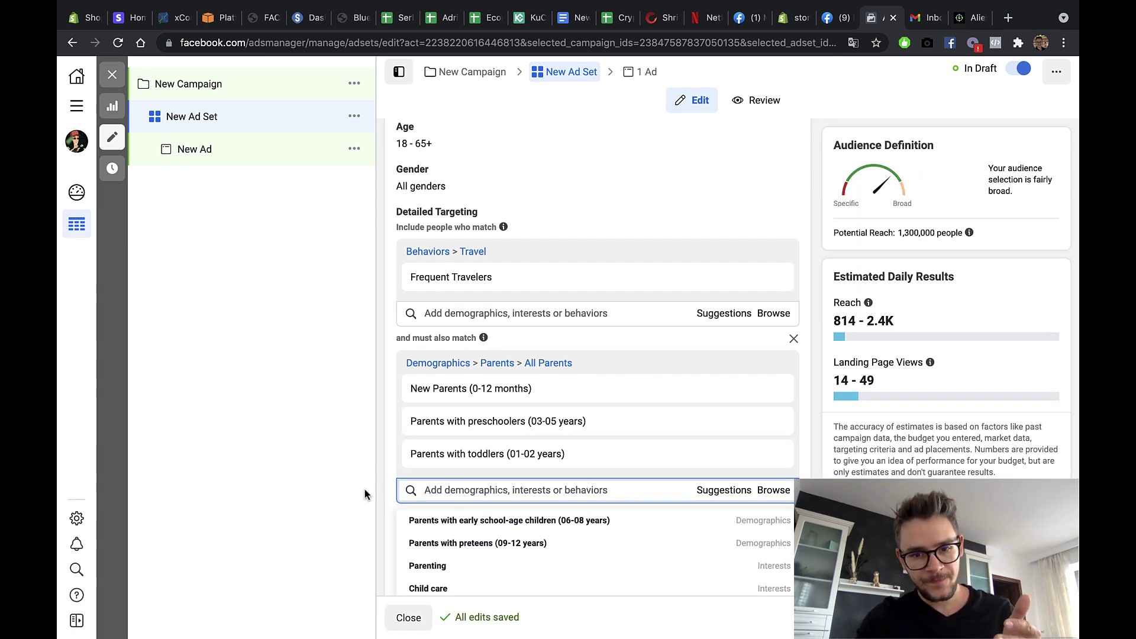
click(502, 526)
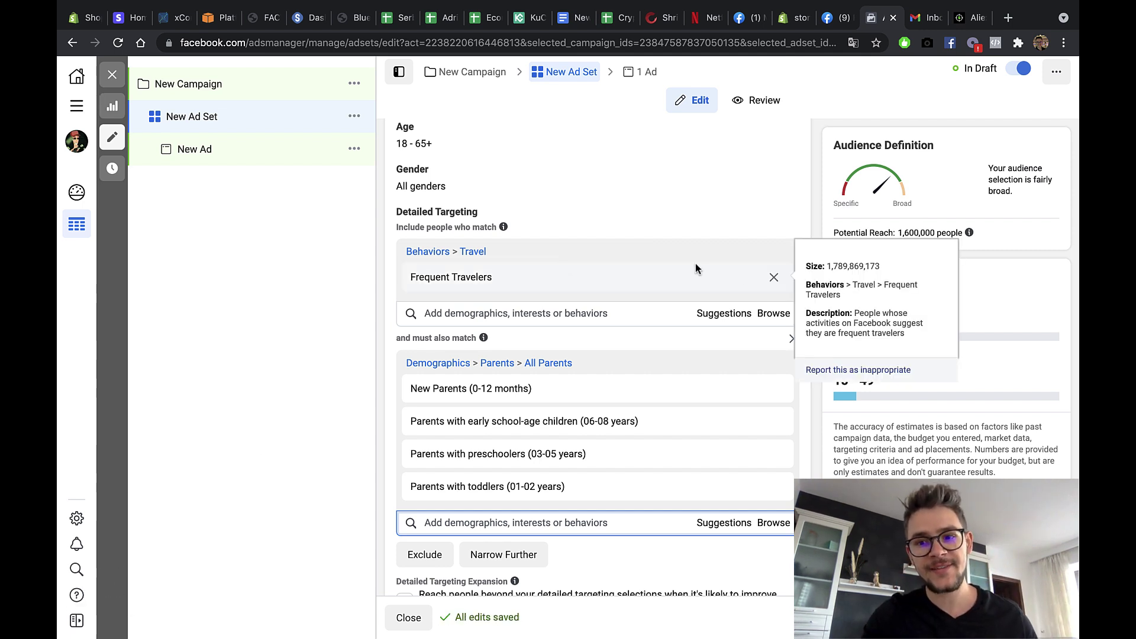
drag(960, 230, 836, 230)
click(837, 230)
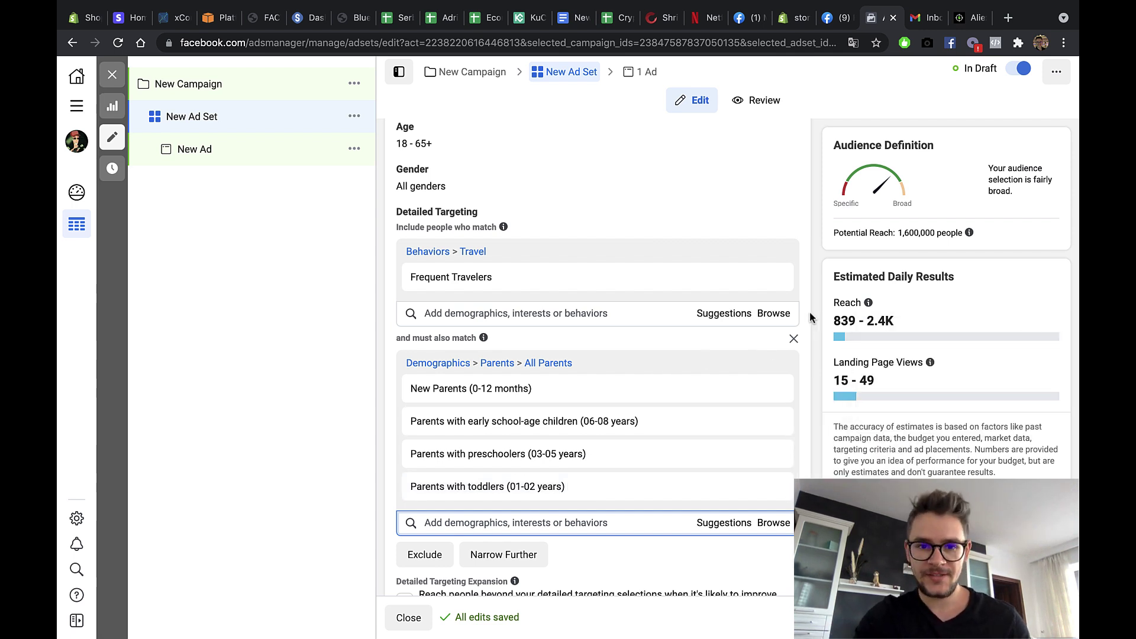
scroll(809, 317, down, 1)
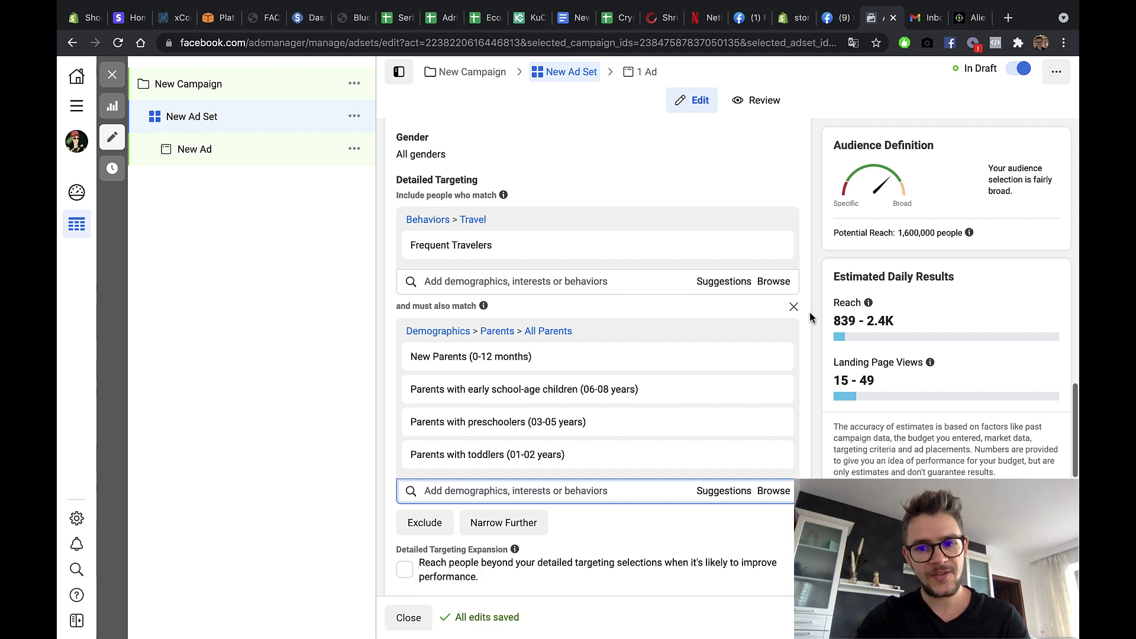
scroll(809, 317, up, 1)
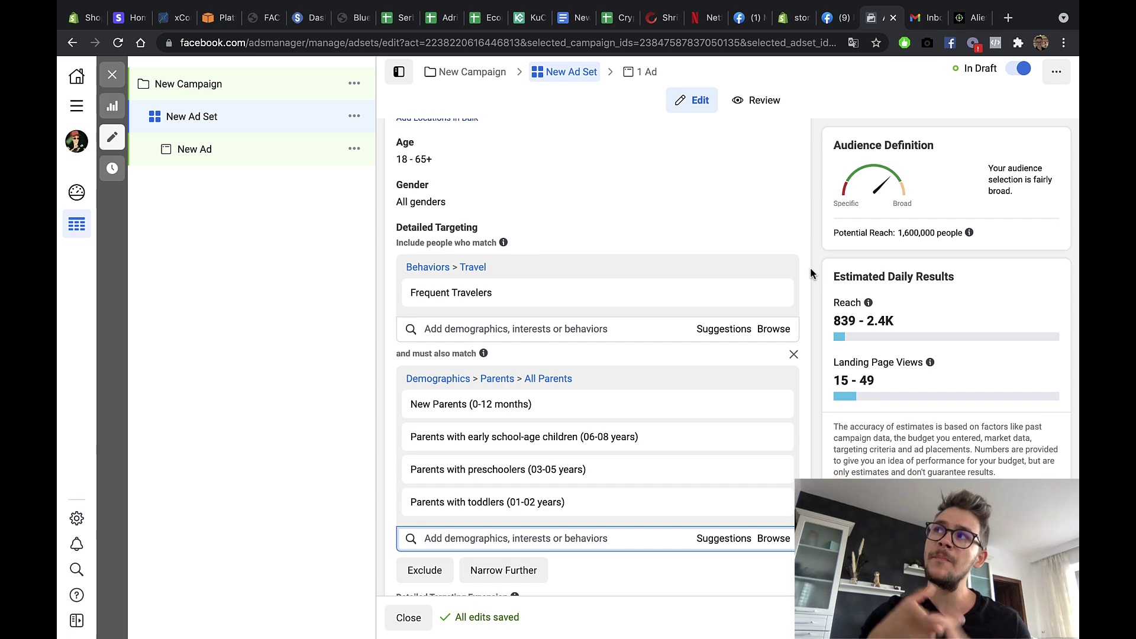
scroll(619, 380, up, 2)
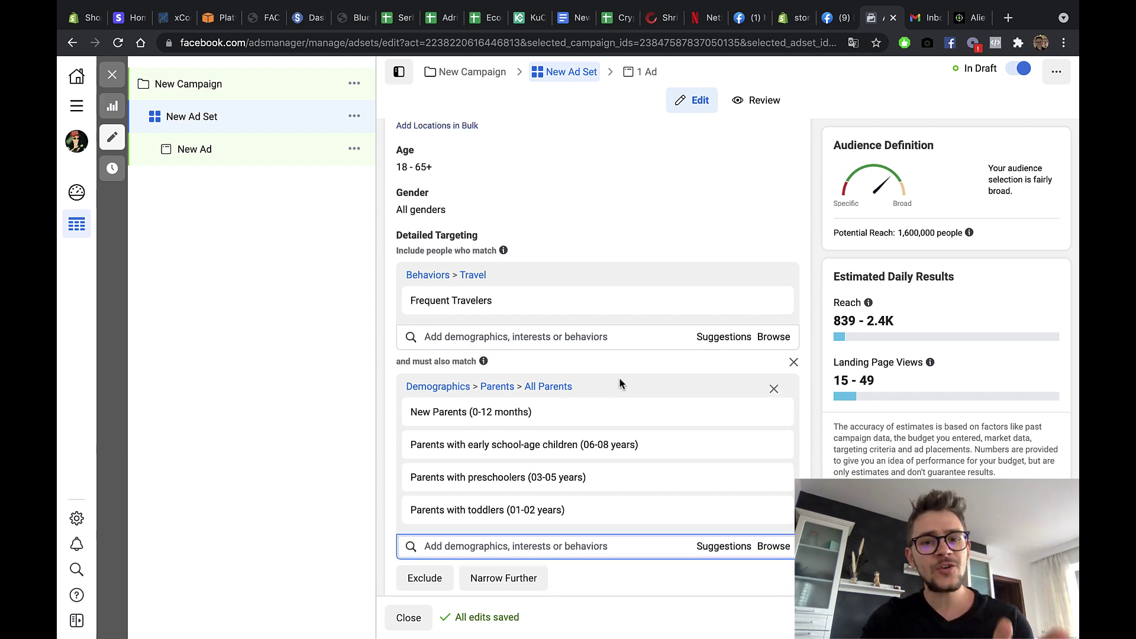
scroll(618, 380, down, 5)
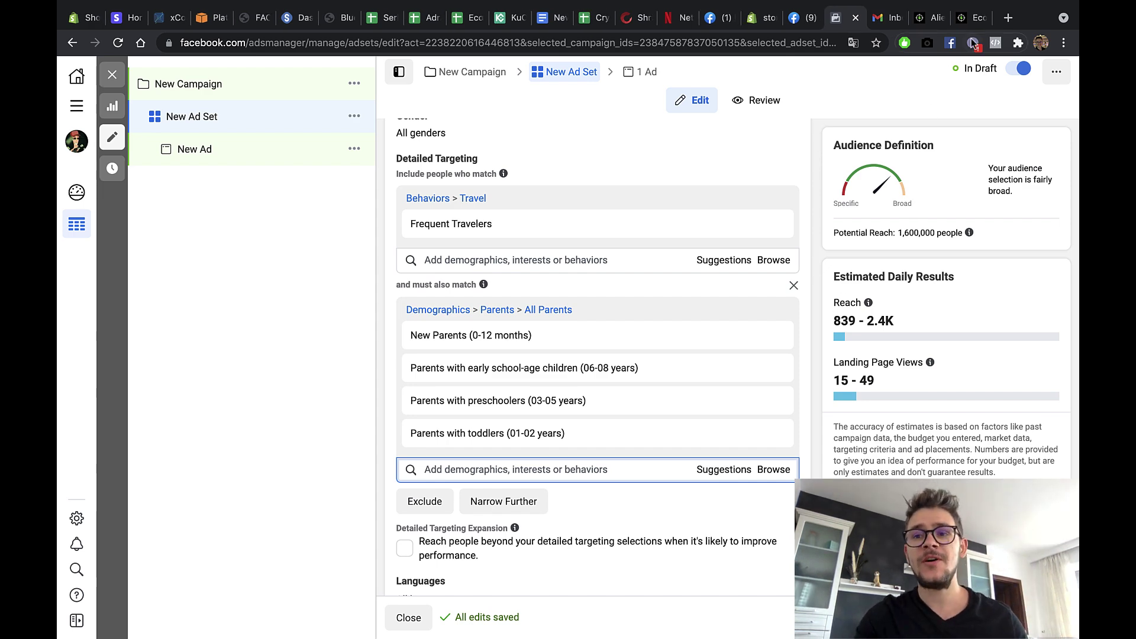
Step: Scroll through Ecomhunt's 56 pillow results and return to the top, led by Happy Nappers
click(971, 18)
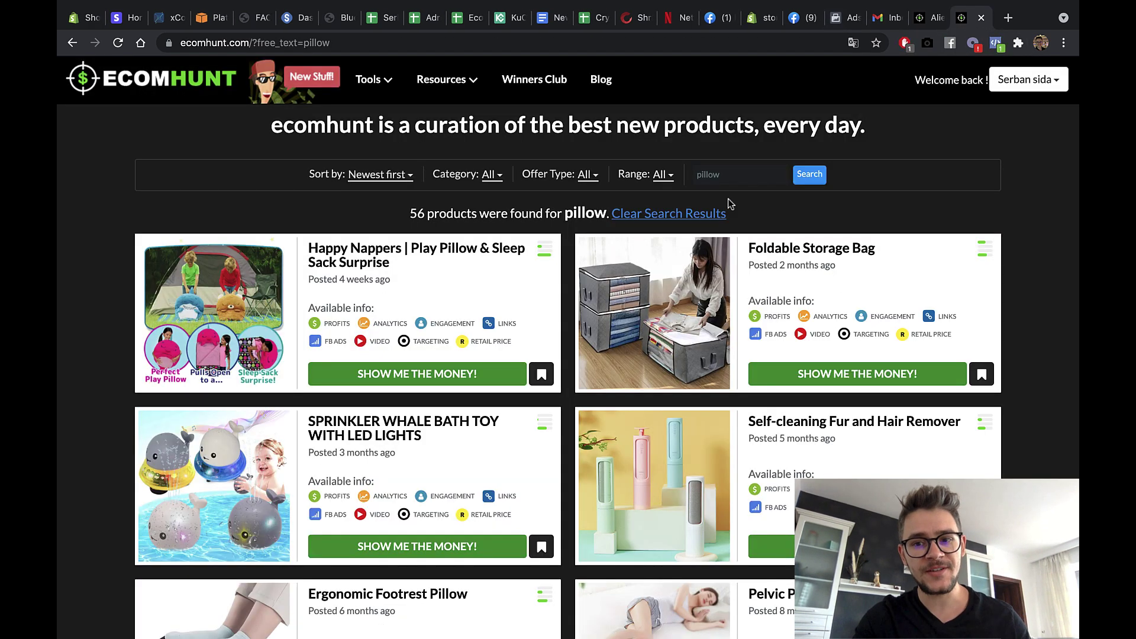
scroll(734, 386, down, 4)
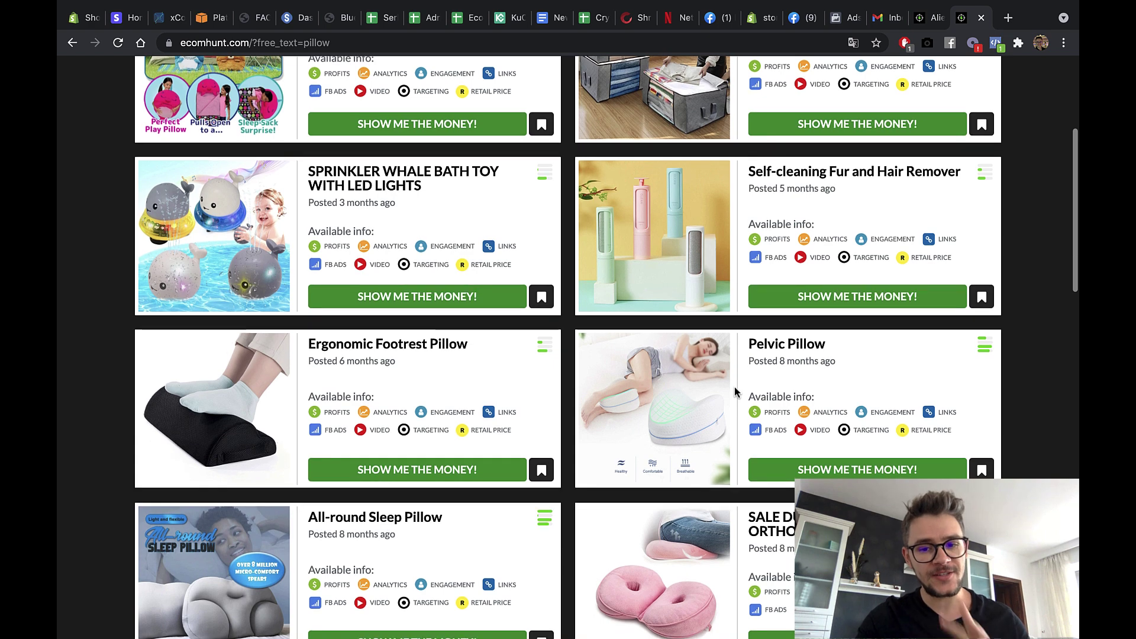
scroll(733, 385, down, 4)
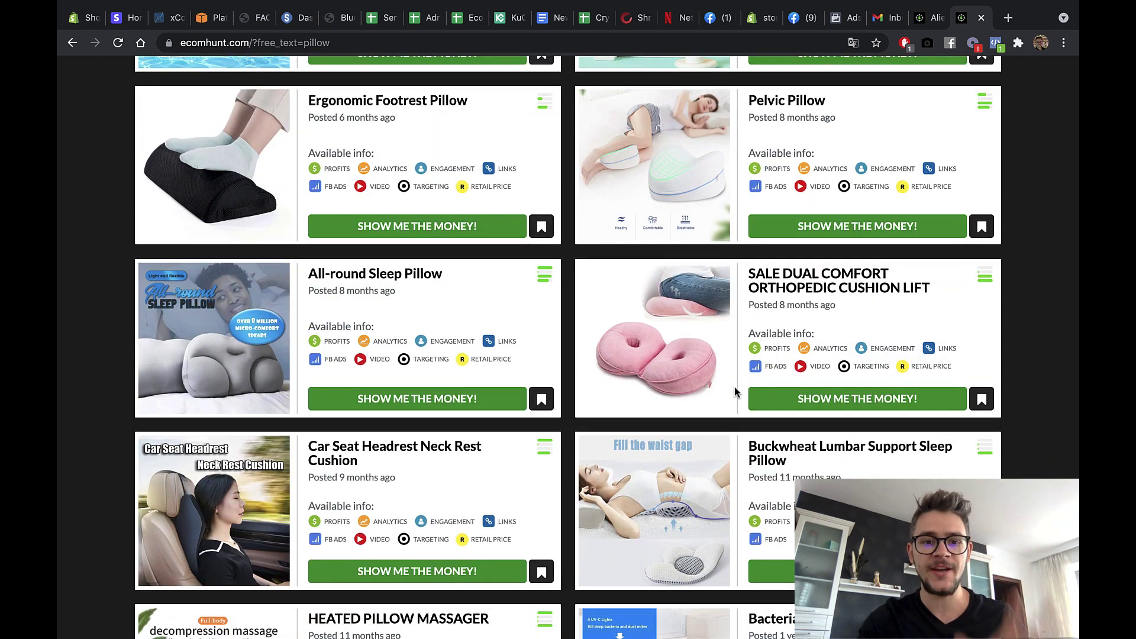
scroll(734, 389, down, 3)
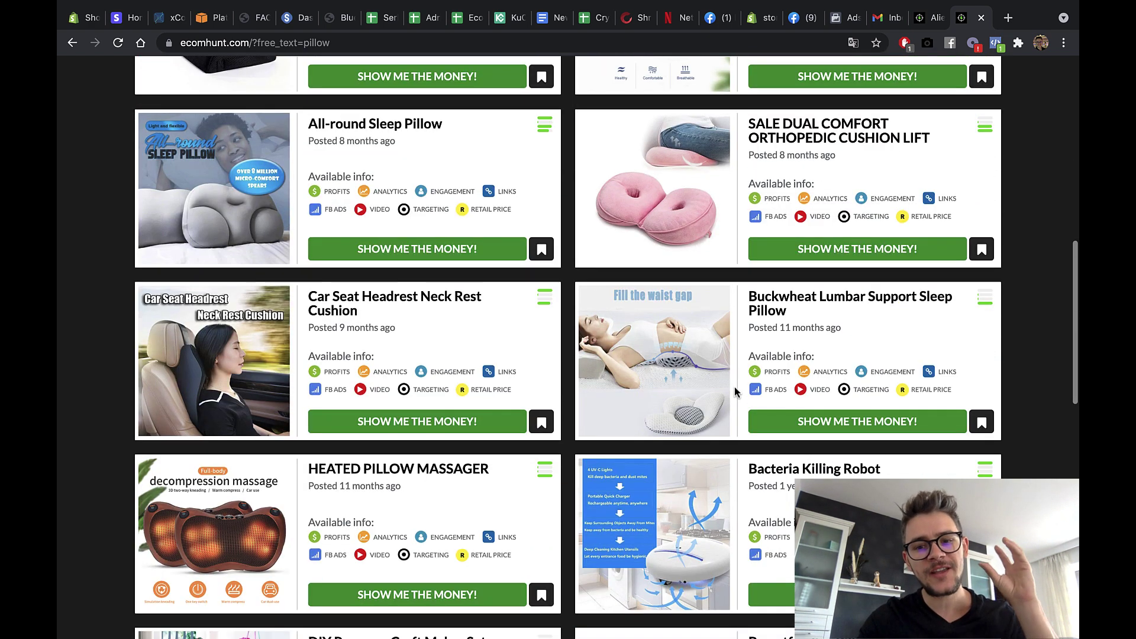
scroll(734, 385, down, 1)
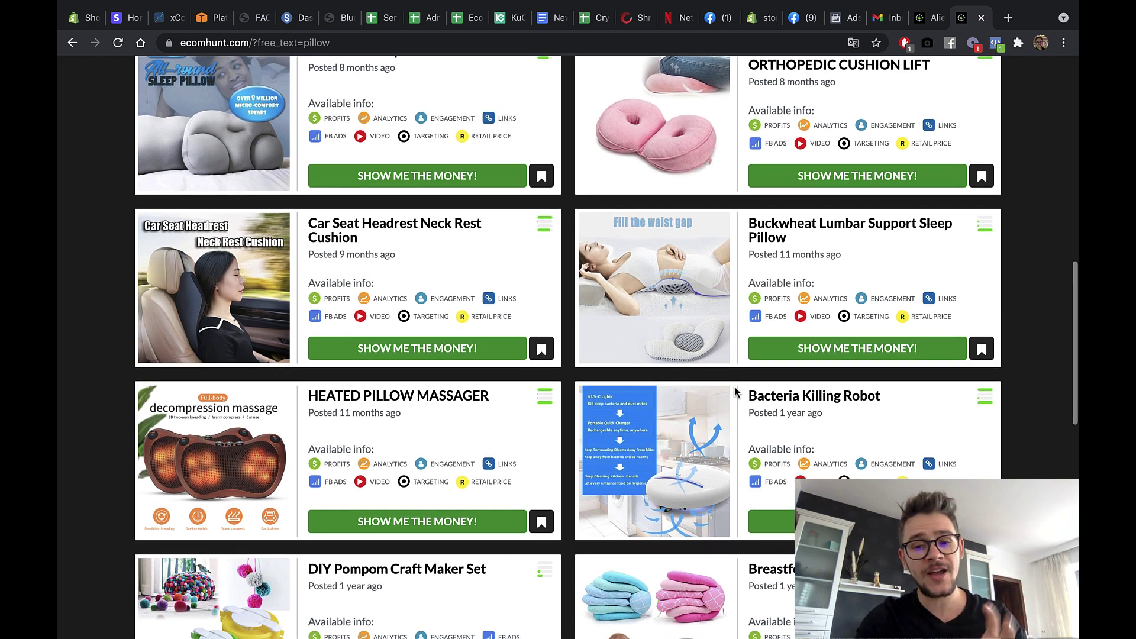
scroll(735, 390, down, 2)
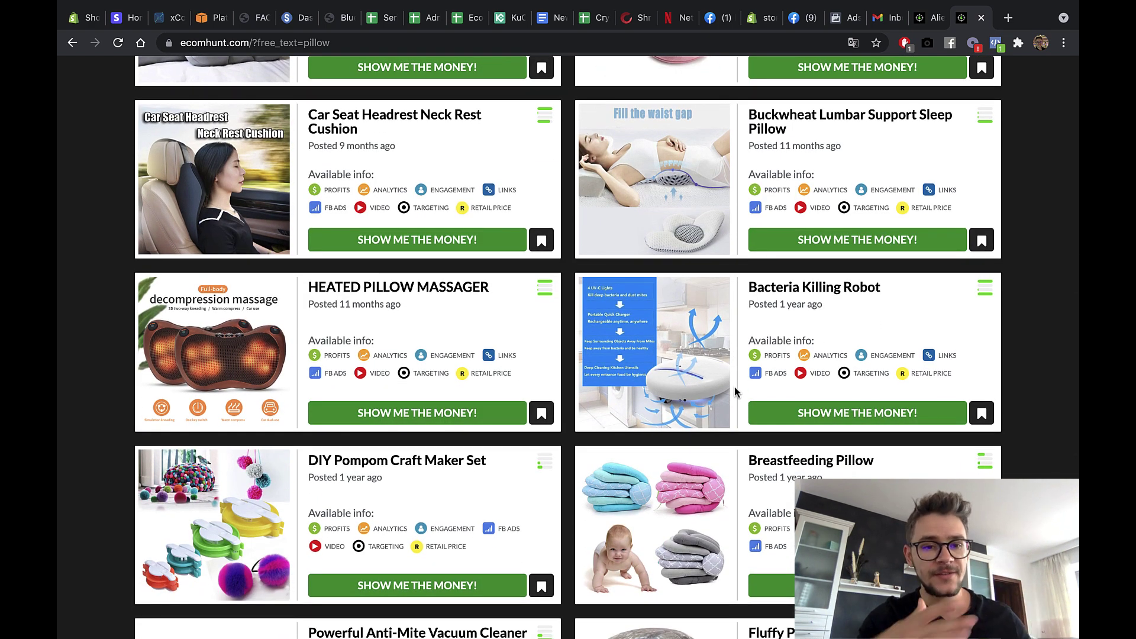
scroll(733, 390, up, 2)
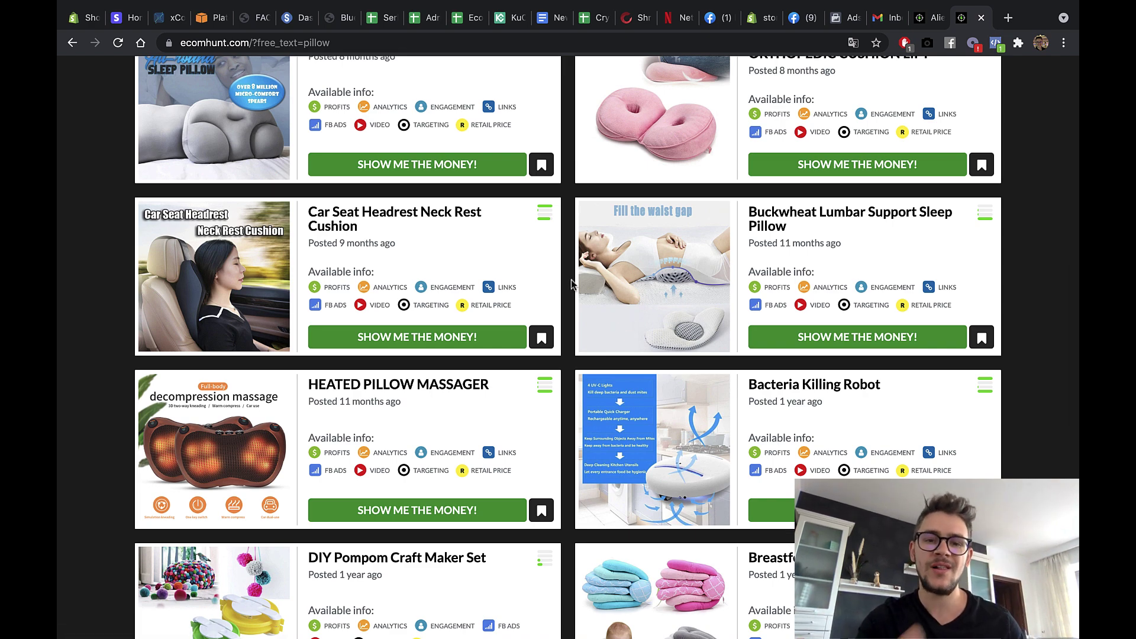
scroll(572, 284, up, 1)
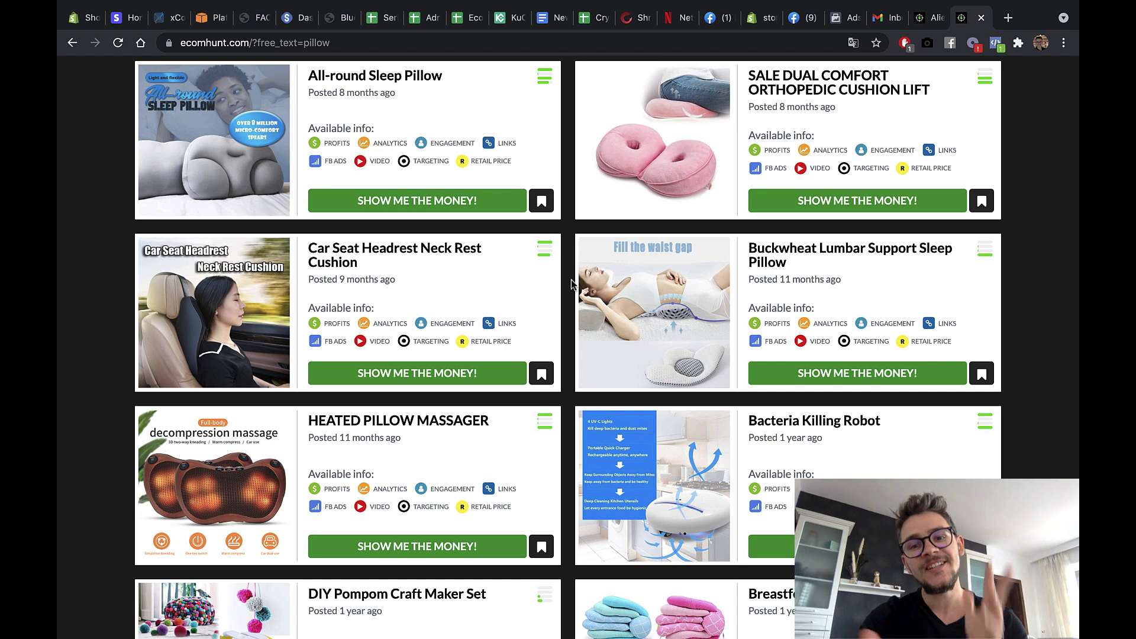
scroll(571, 284, up, 9)
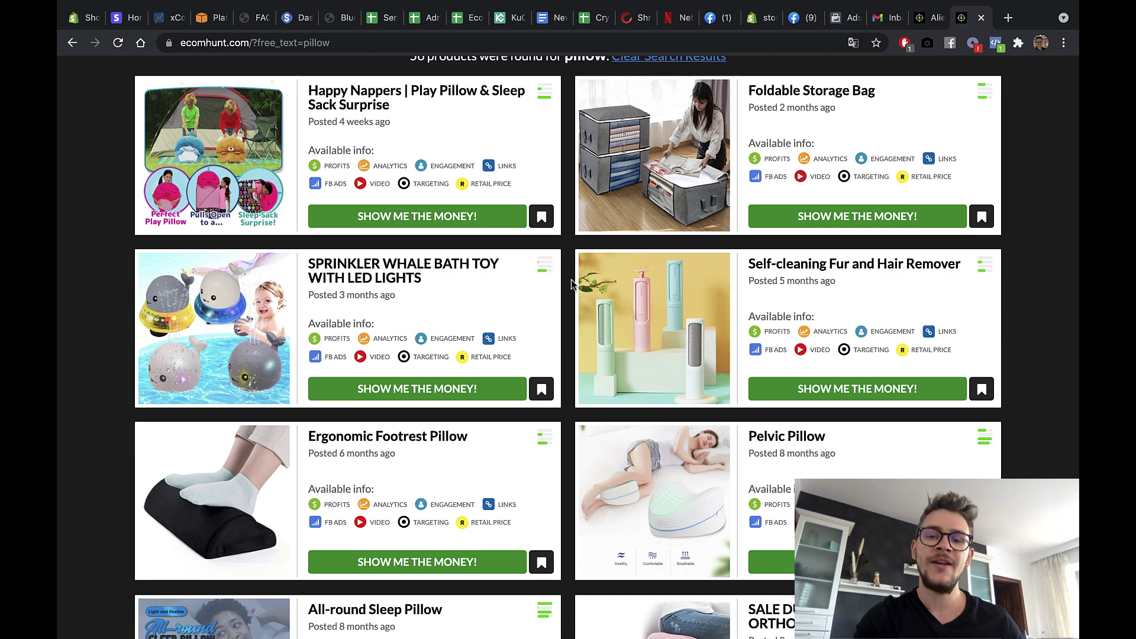
scroll(571, 284, up, 2)
scroll(572, 284, up, 1)
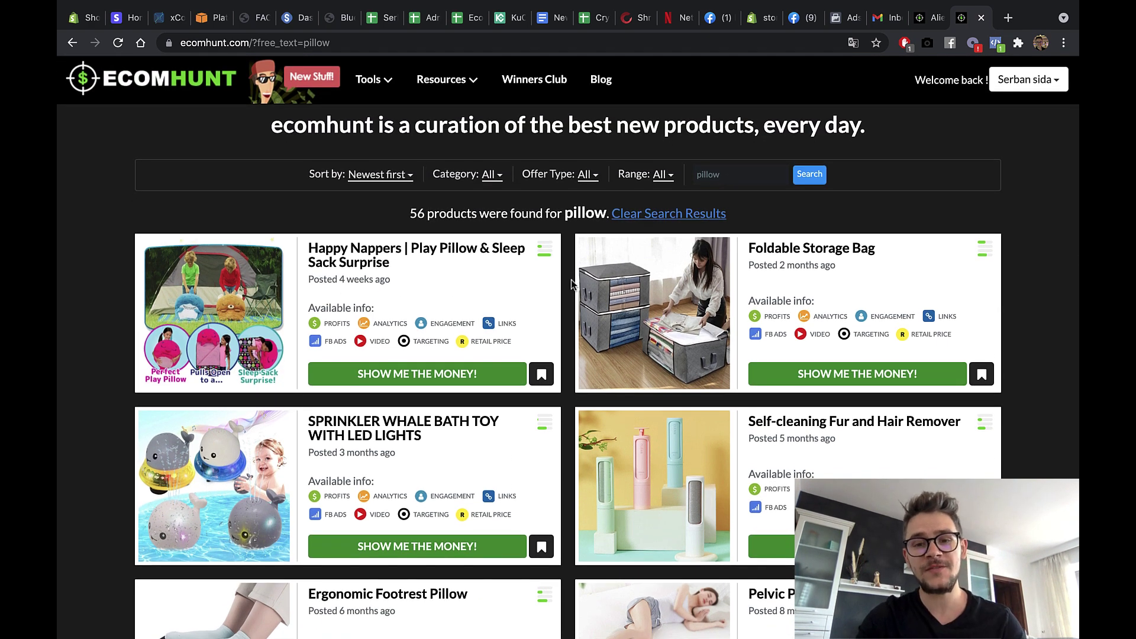